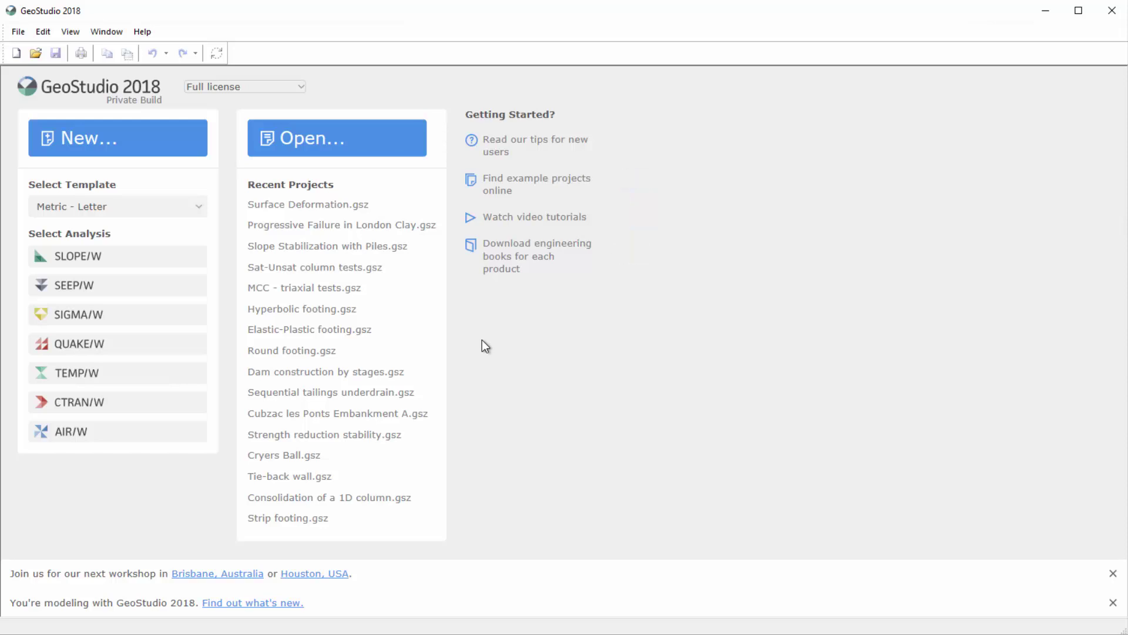
# Create a new untitled project from the Metric - Letter template
pyautogui.click(174, 210)
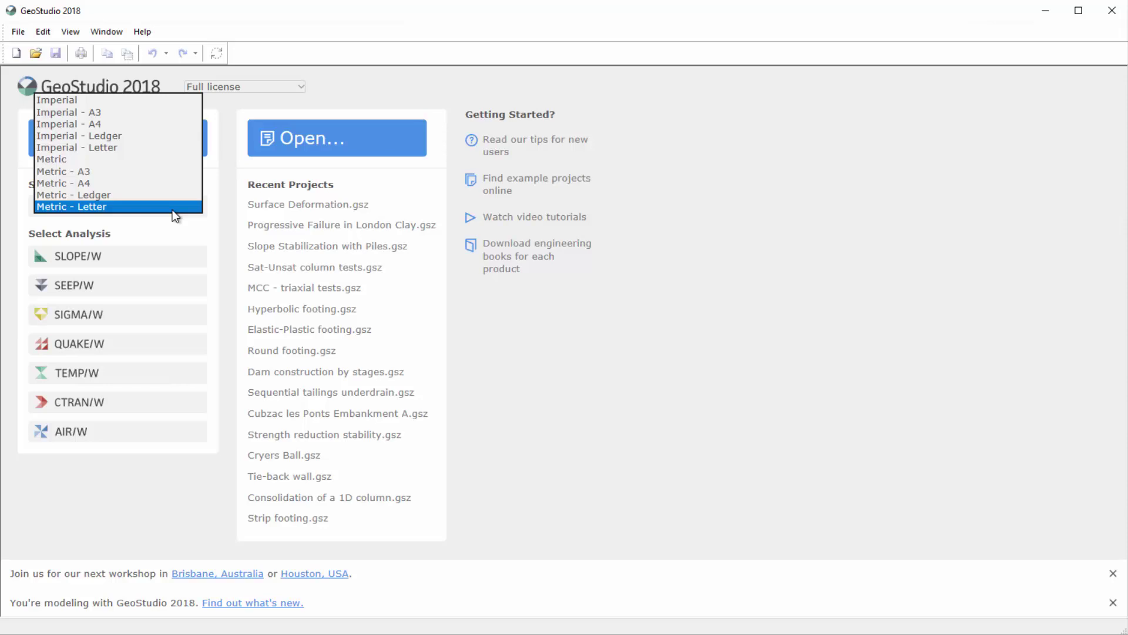
pyautogui.click(181, 217)
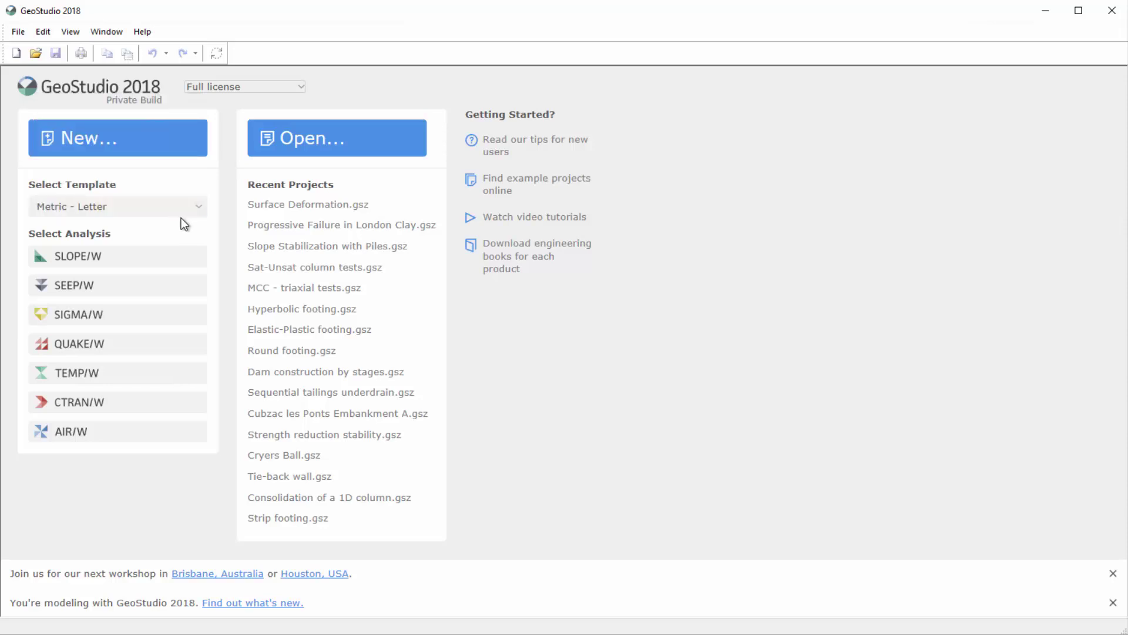
pyautogui.click(74, 144)
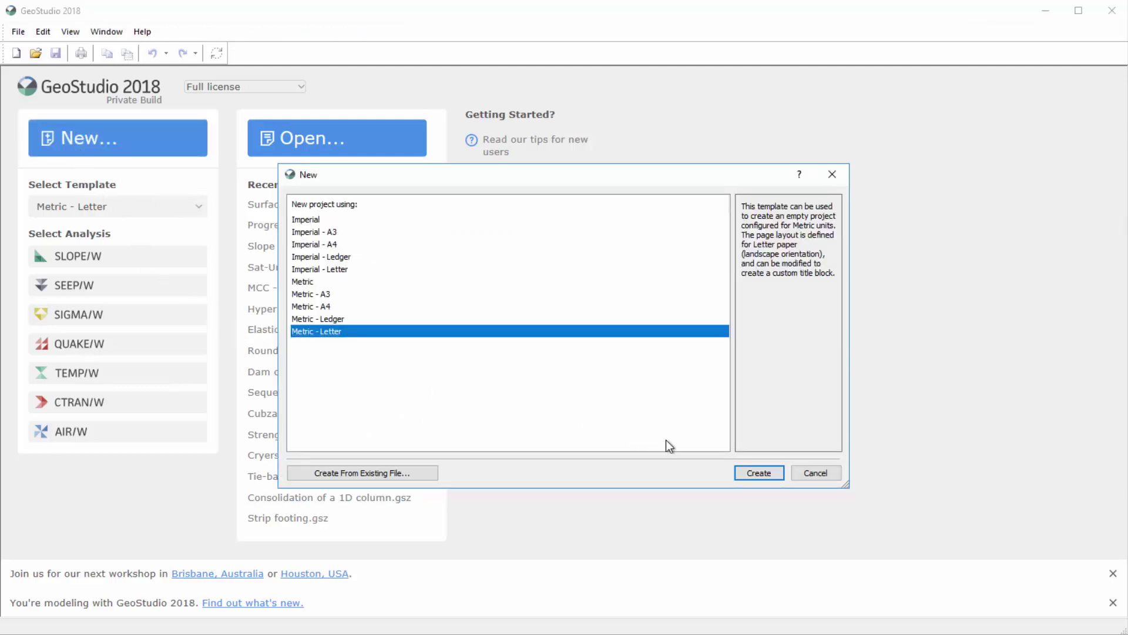
pyautogui.click(761, 470)
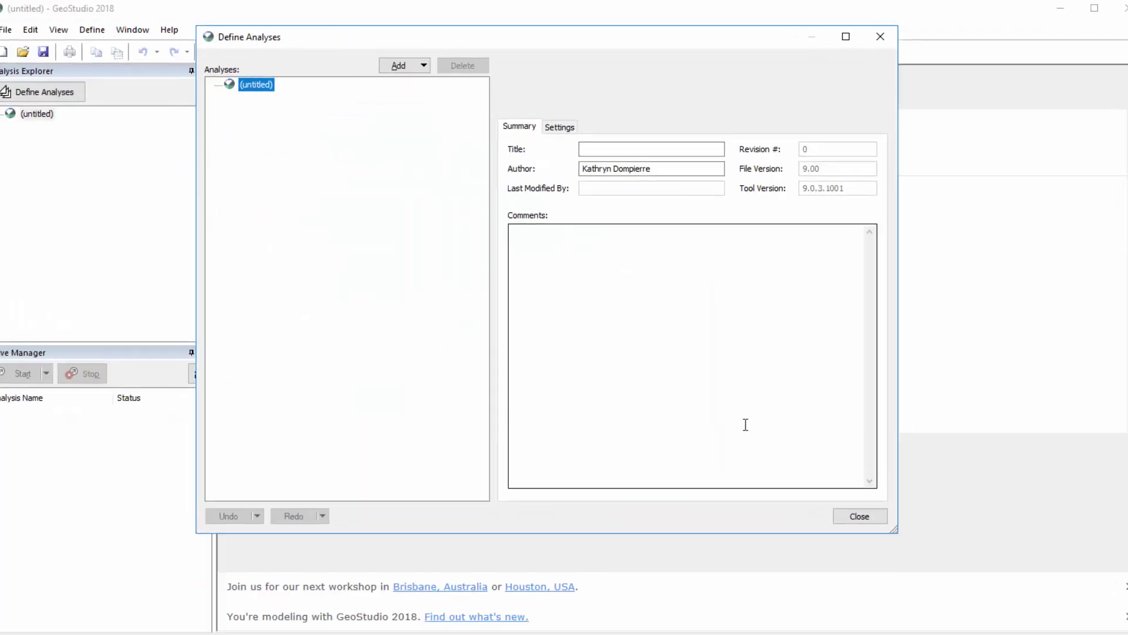
# Title the project 'SIGMA/W Tutorial', comment 'Stress and deformation analysis', and view its SI units
pyautogui.click(637, 161)
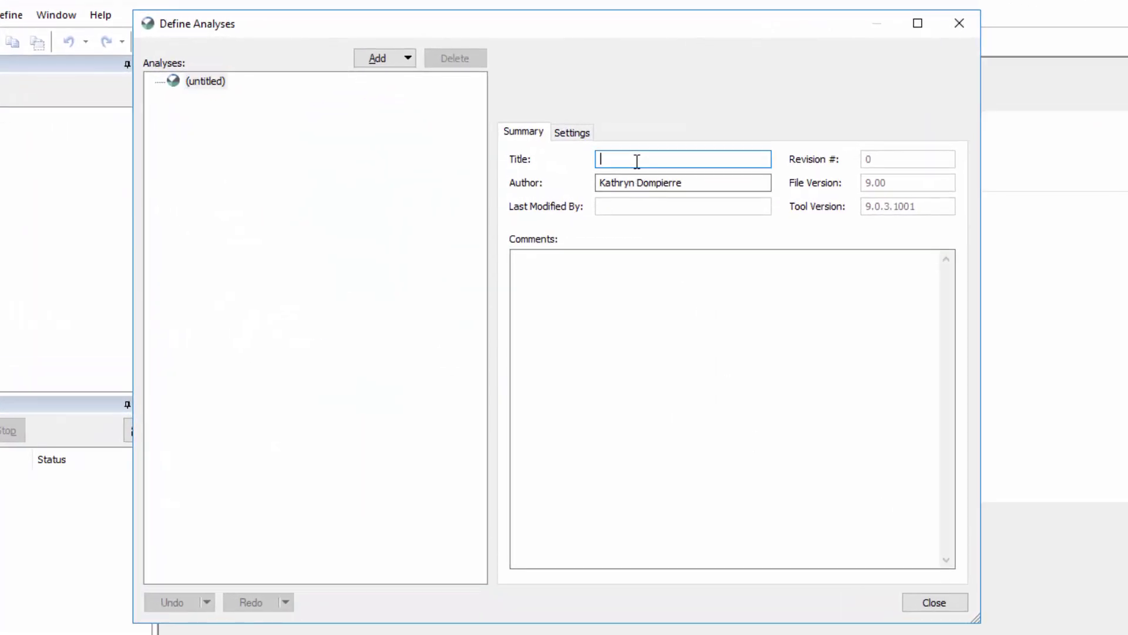
pyautogui.write('SIGMA/W Tutorial')
pyautogui.press('Return')
pyautogui.press('Tab')
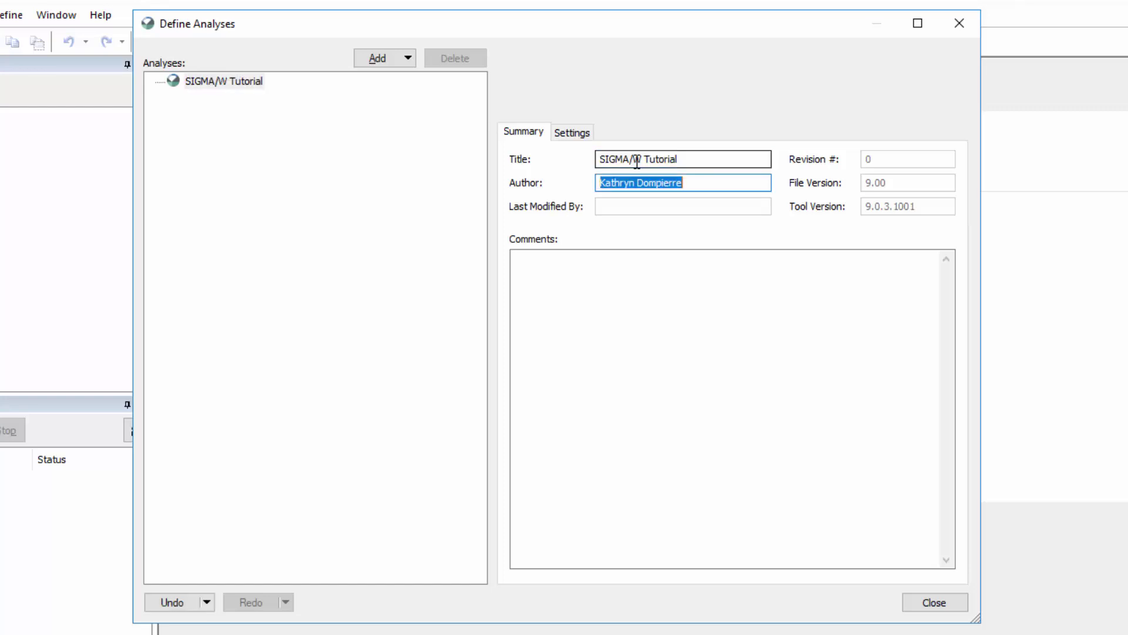
pyautogui.press('Tab')
pyautogui.write('Stress and deformation analysis')
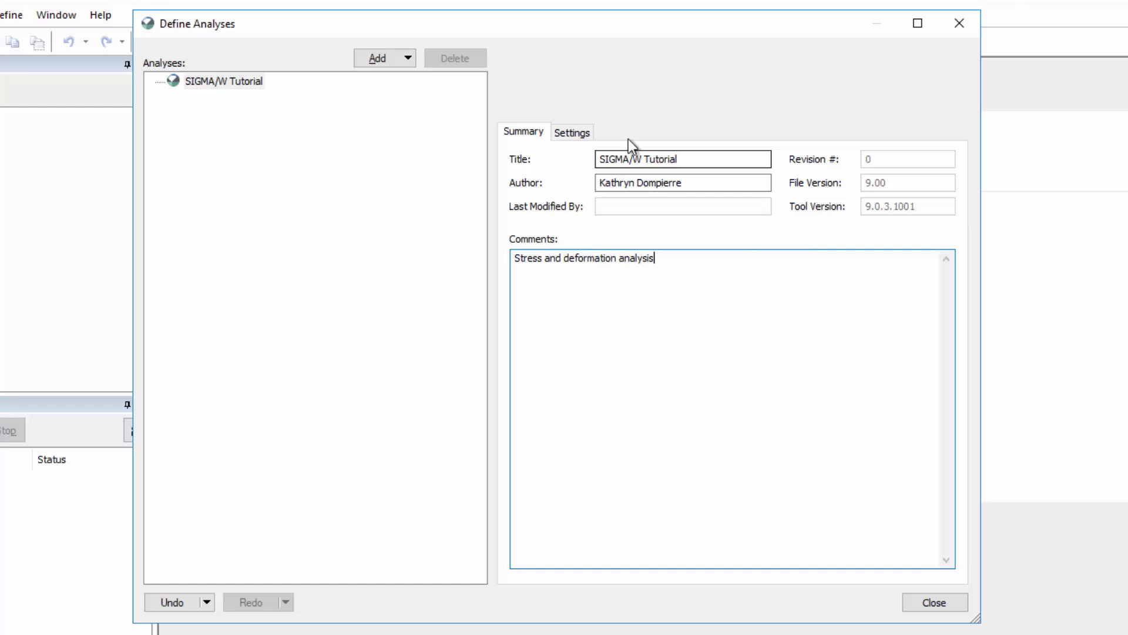
pyautogui.click(575, 131)
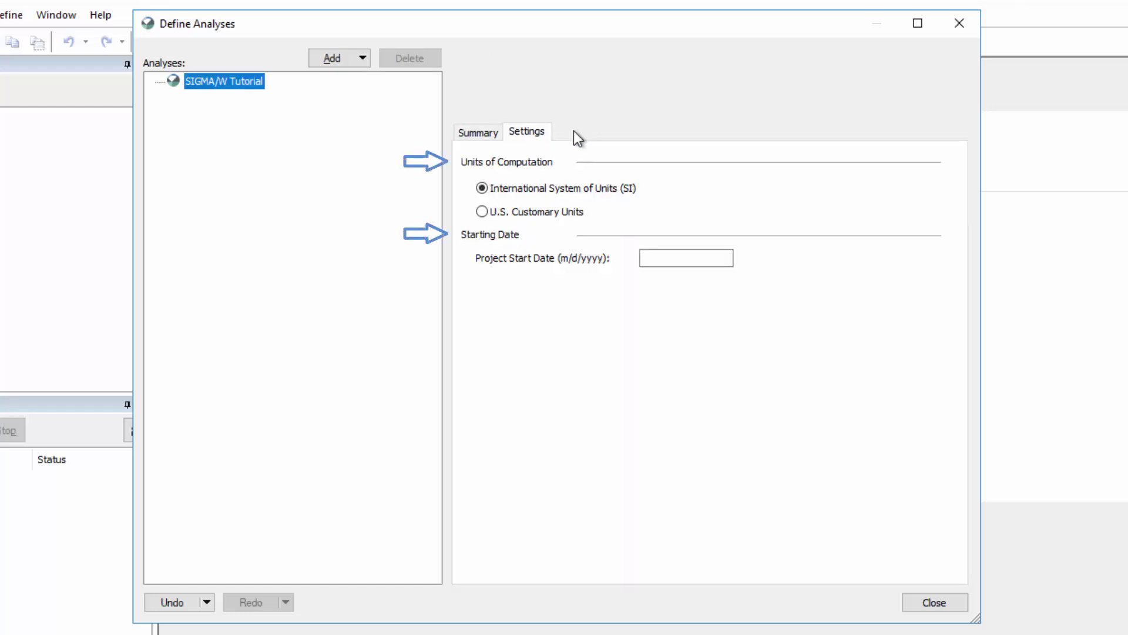
# Add a SIGMA/W Load/Deformation analysis named 'Tank Load'
pyautogui.click(344, 65)
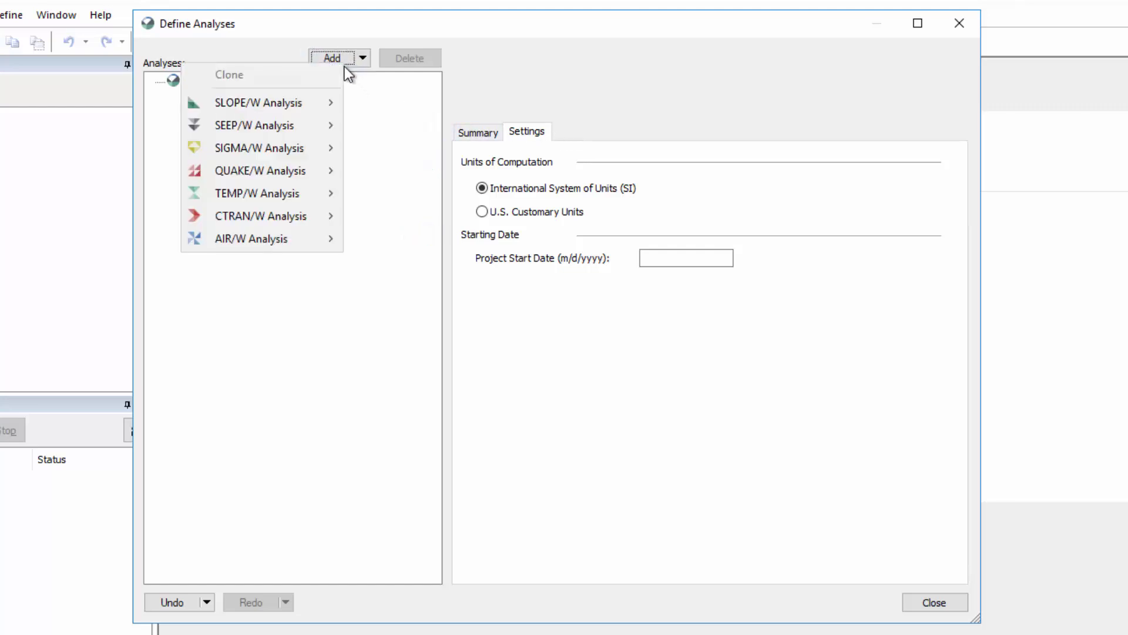
pyautogui.moveTo(260, 148)
pyautogui.click(116, 185)
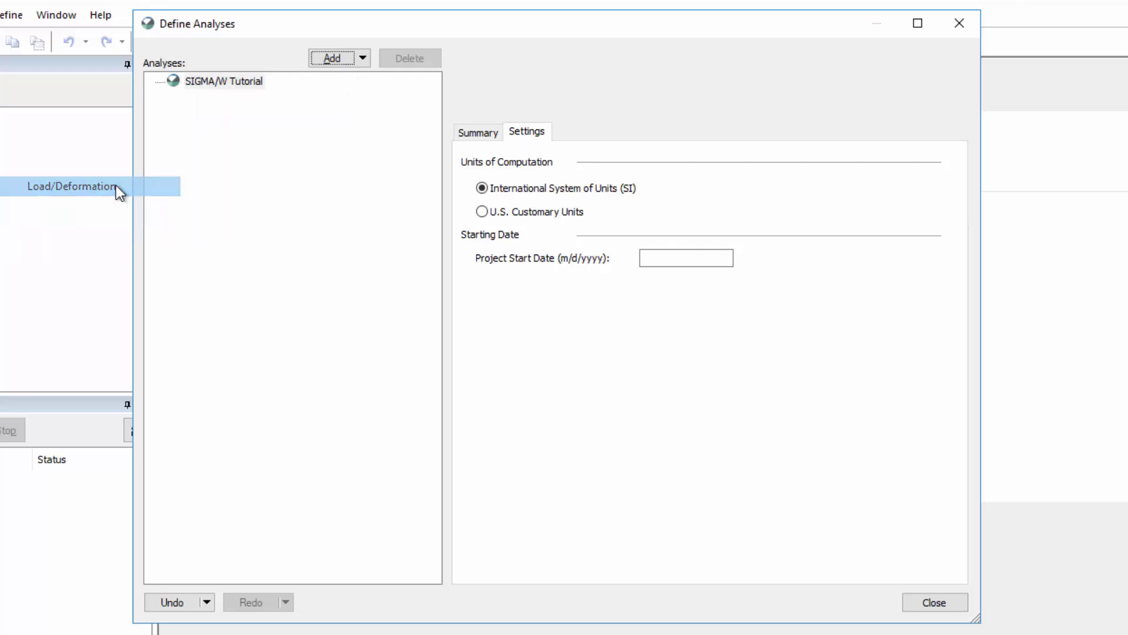
pyautogui.moveTo(689, 57); pyautogui.dragTo(607, 62)
pyautogui.write('Tank')
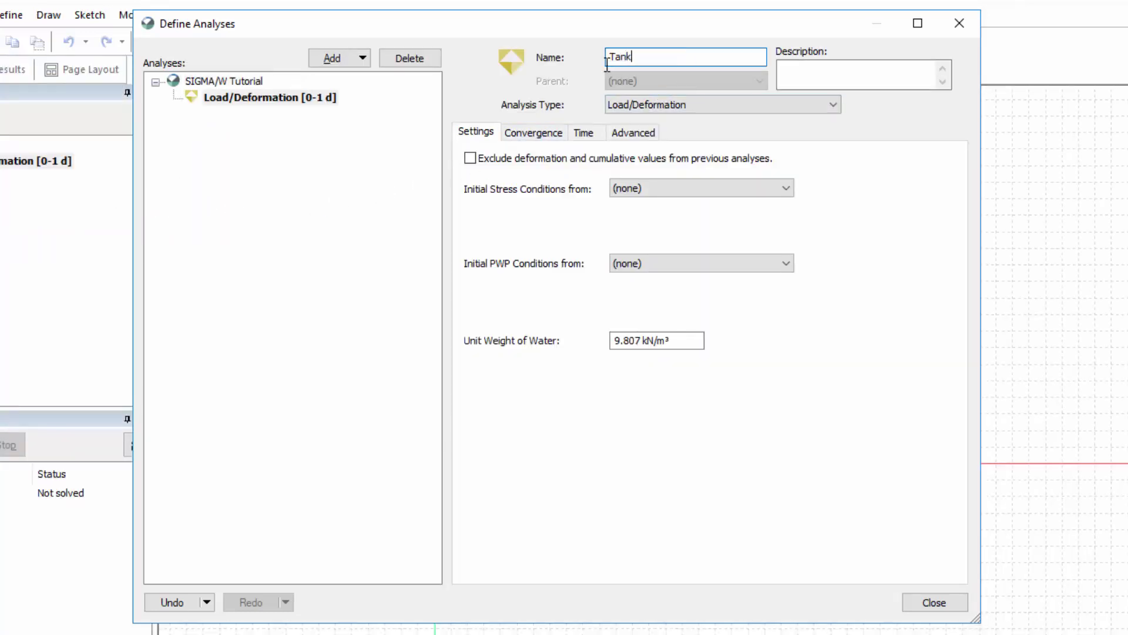
pyautogui.write(' Load')
pyautogui.press('Return')
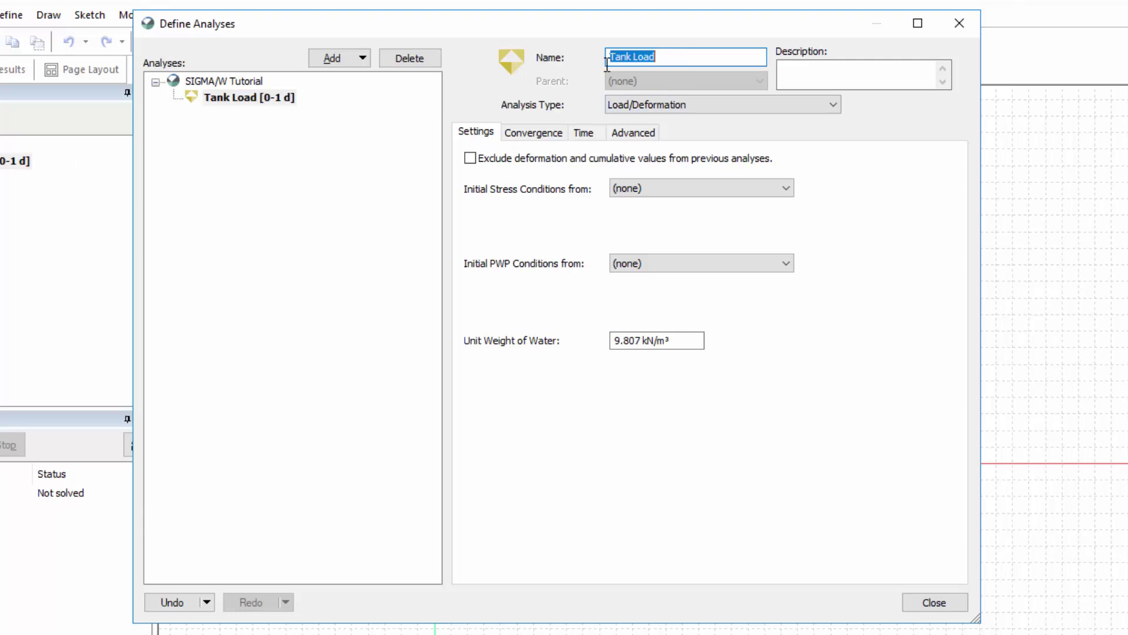
# Describe it as 'Learning to use SIGMA/W' and leave initial stress and pore-water pressure at none
pyautogui.click(659, 103)
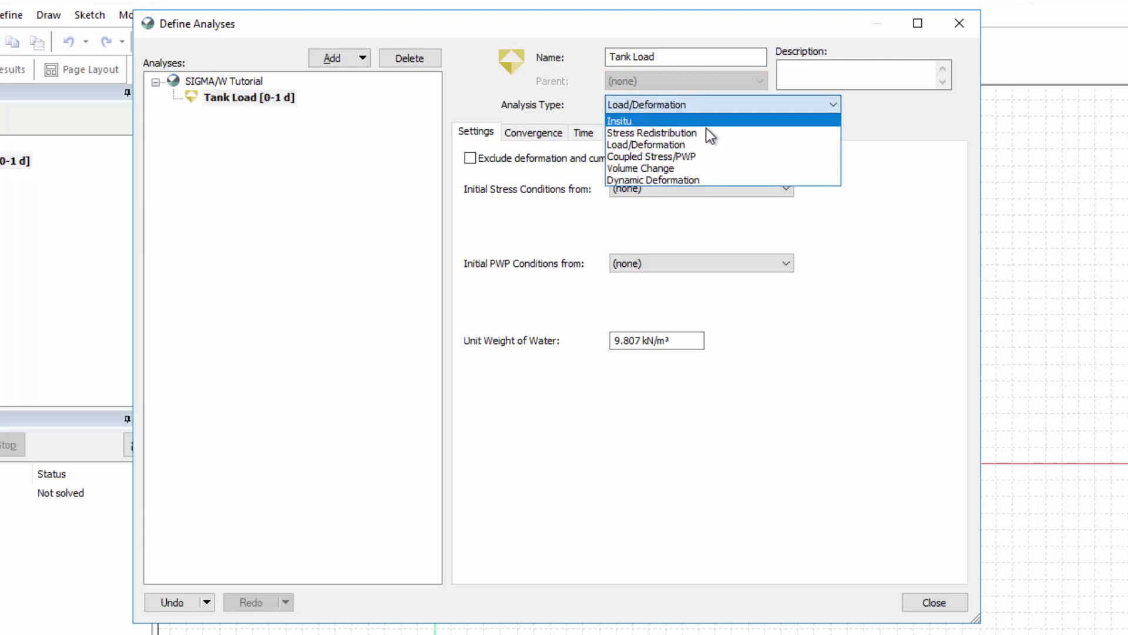
pyautogui.click(729, 104)
pyautogui.click(795, 80)
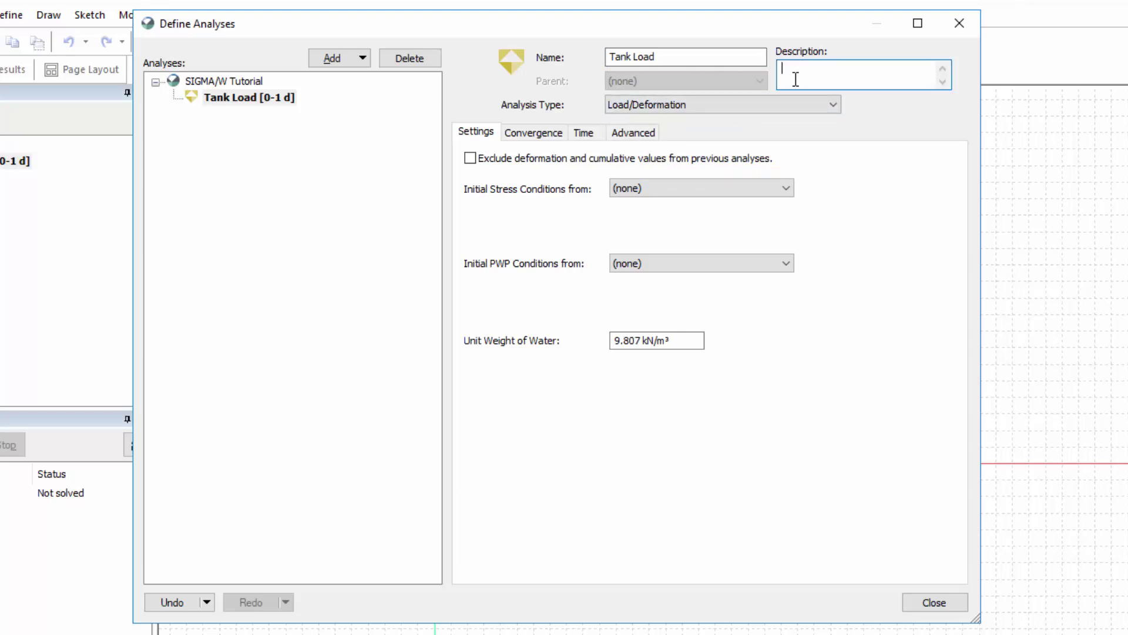
pyautogui.write('Learning to use SIGMA')
pyautogui.write('/W')
pyautogui.click(712, 188)
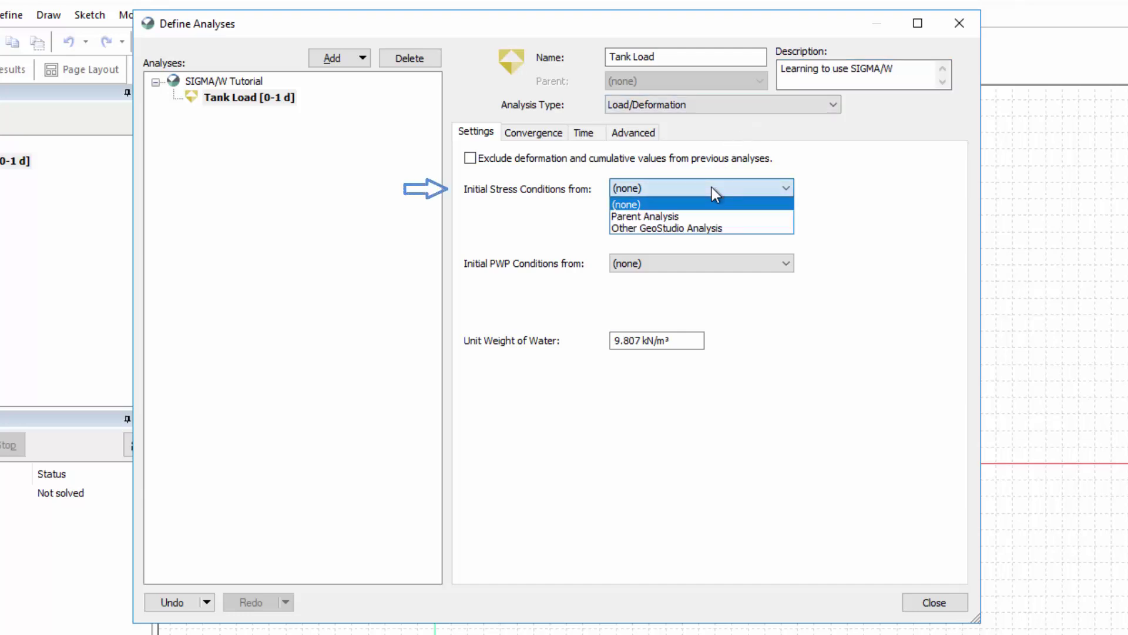
pyautogui.click(712, 187)
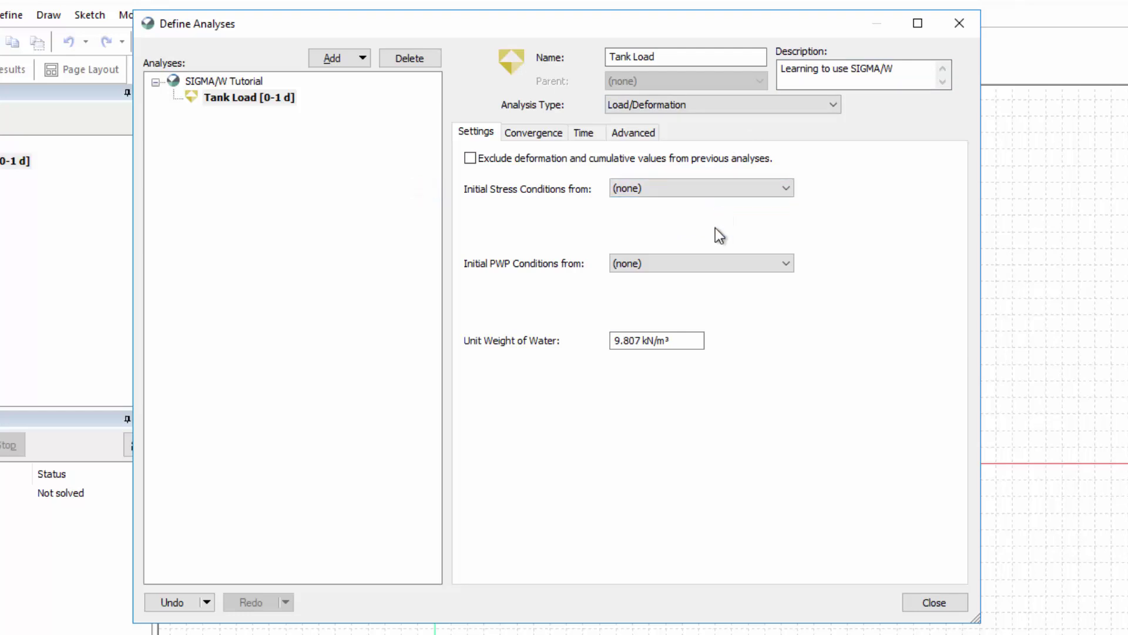
pyautogui.click(704, 261)
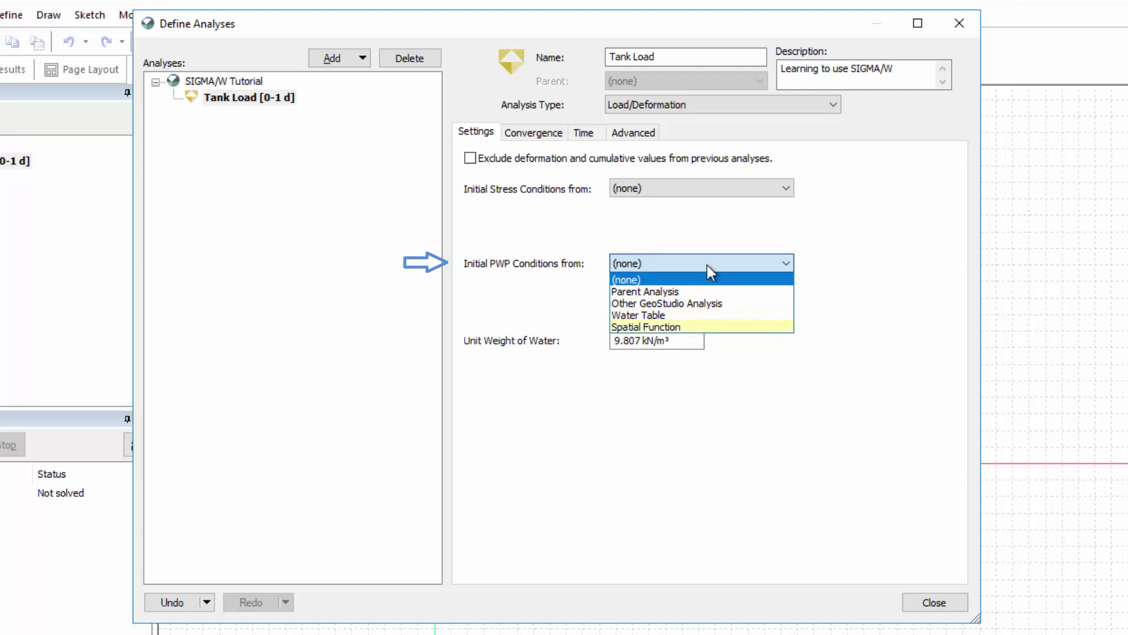
pyautogui.click(707, 265)
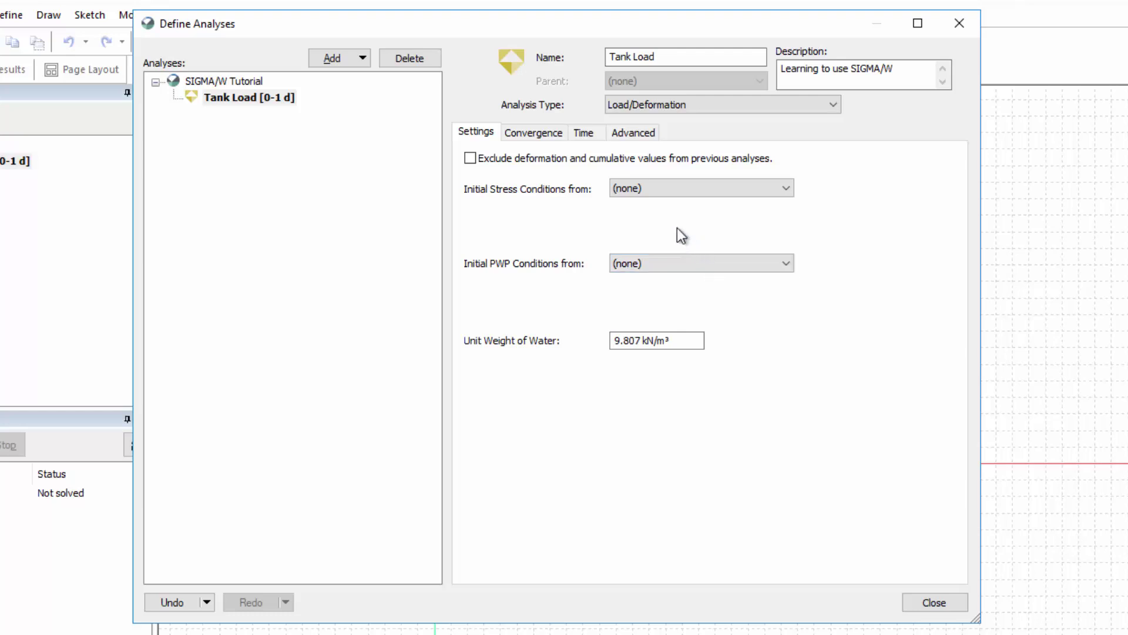
# Review the convergence settings and the 1-day, single-step time settings, then close Define Analyses
pyautogui.click(544, 136)
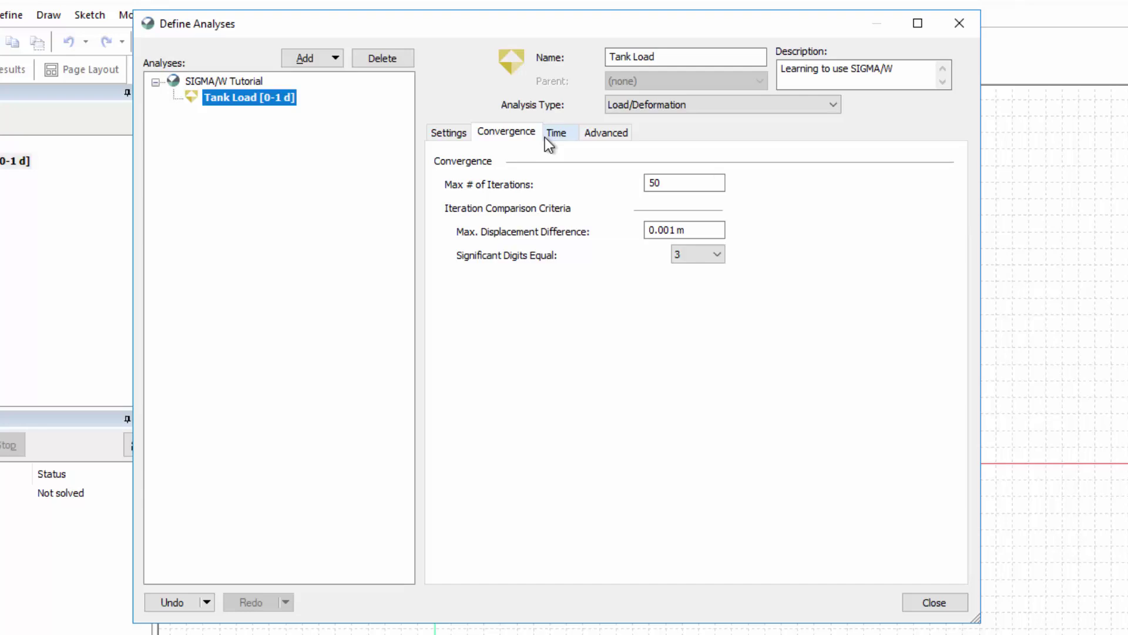
pyautogui.click(564, 132)
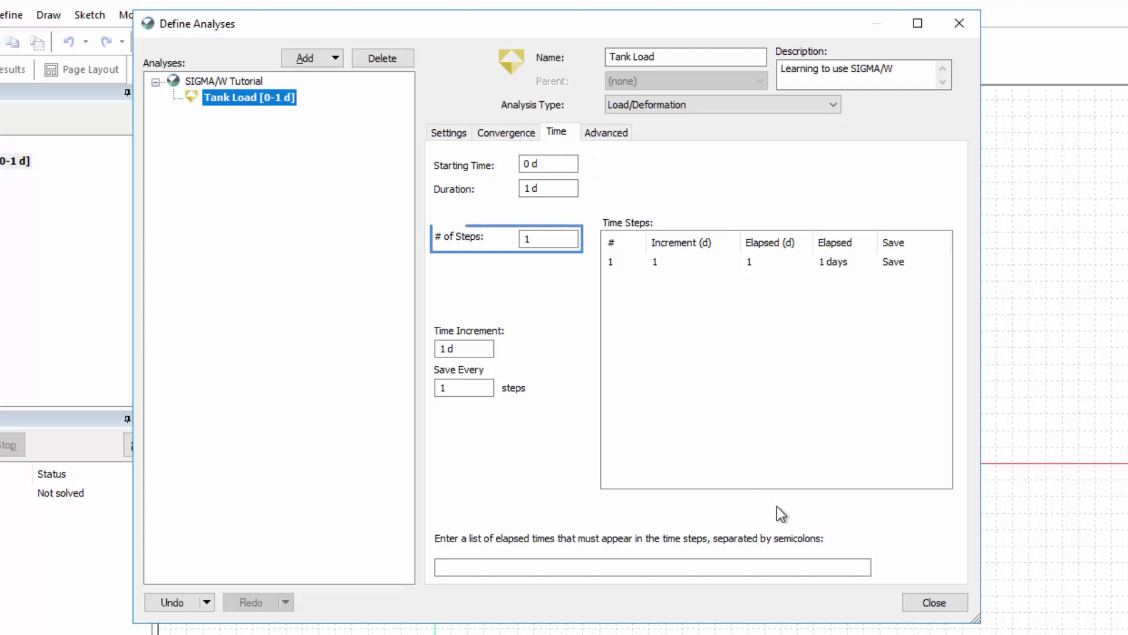
pyautogui.click(925, 611)
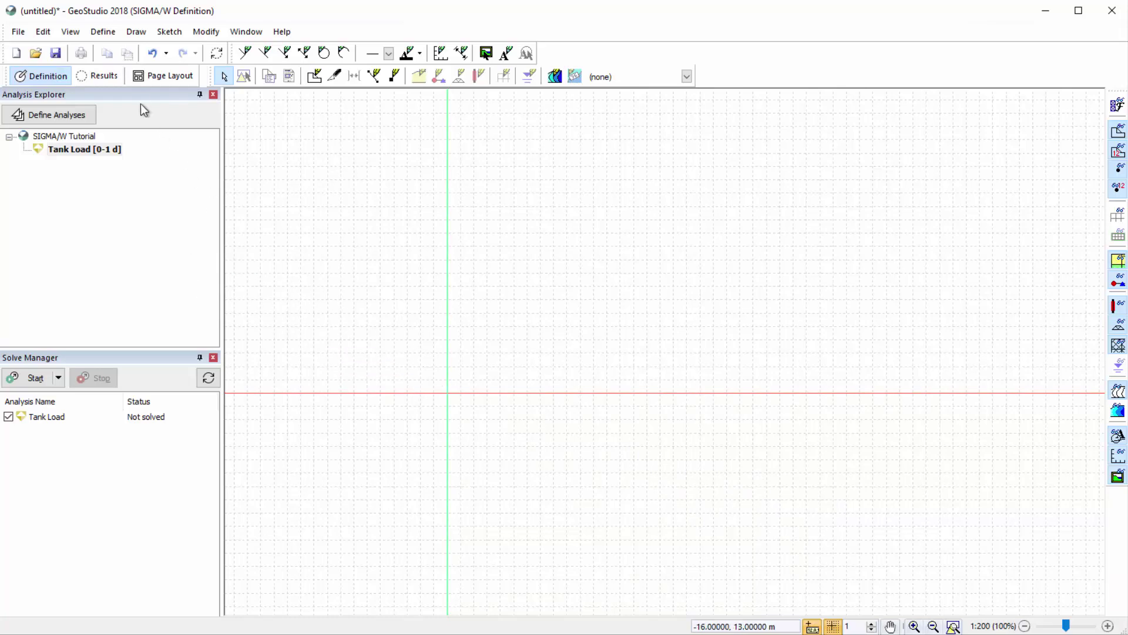
# Check the 1 m snapping grid settings
pyautogui.click(80, 34)
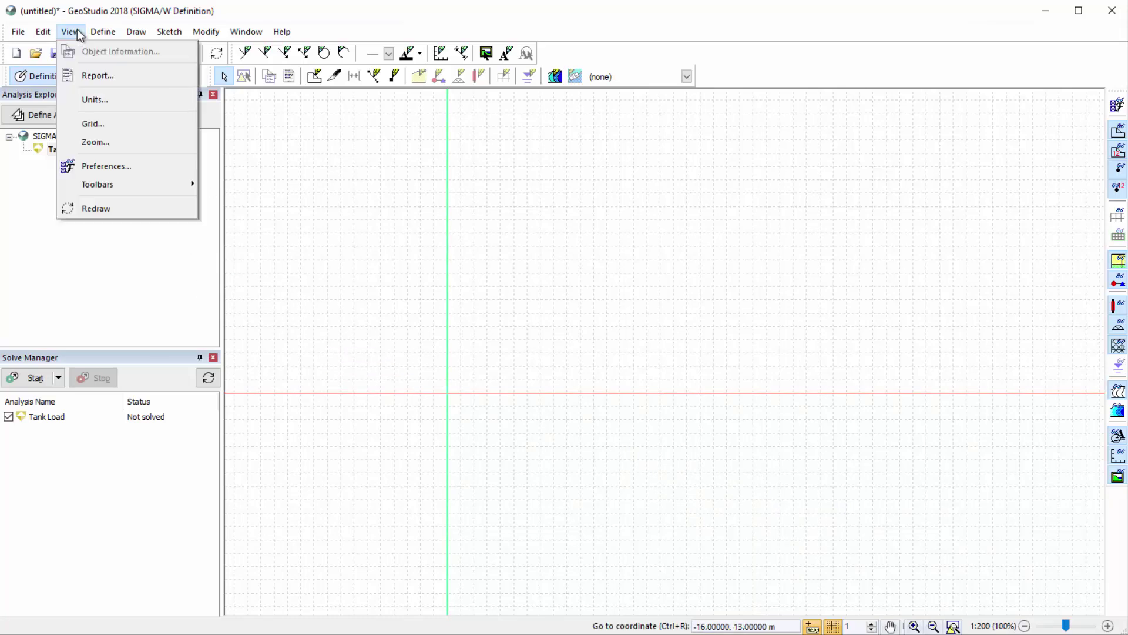
pyautogui.click(93, 124)
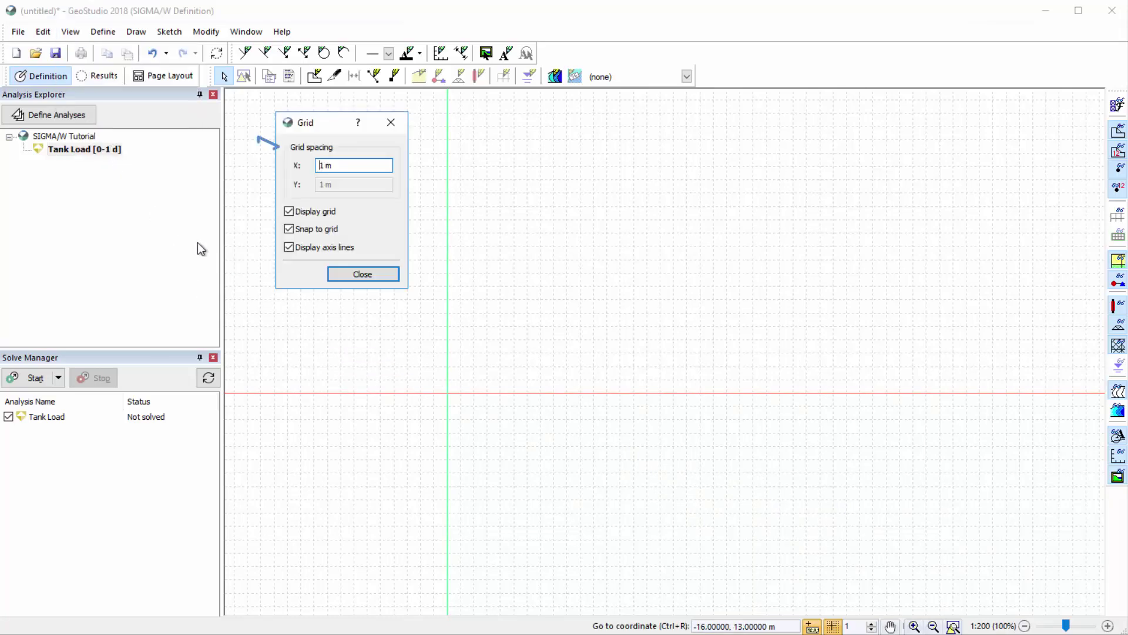
pyautogui.click(336, 275)
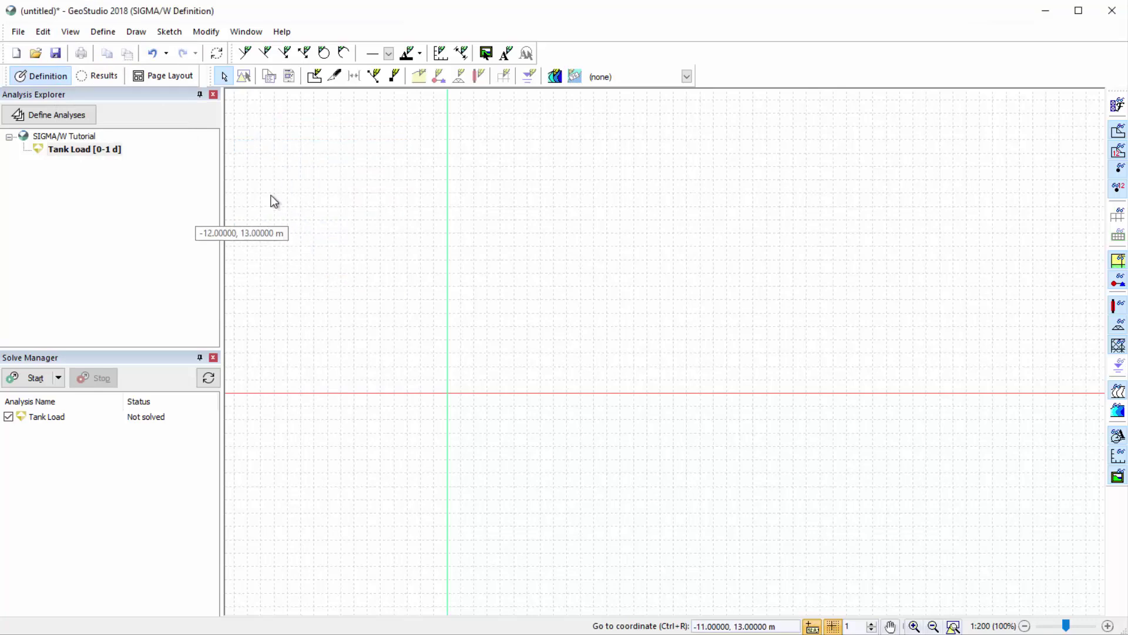
# Set the geometry to axisymmetric with a 360° central angle
pyautogui.click(112, 35)
pyautogui.click(131, 76)
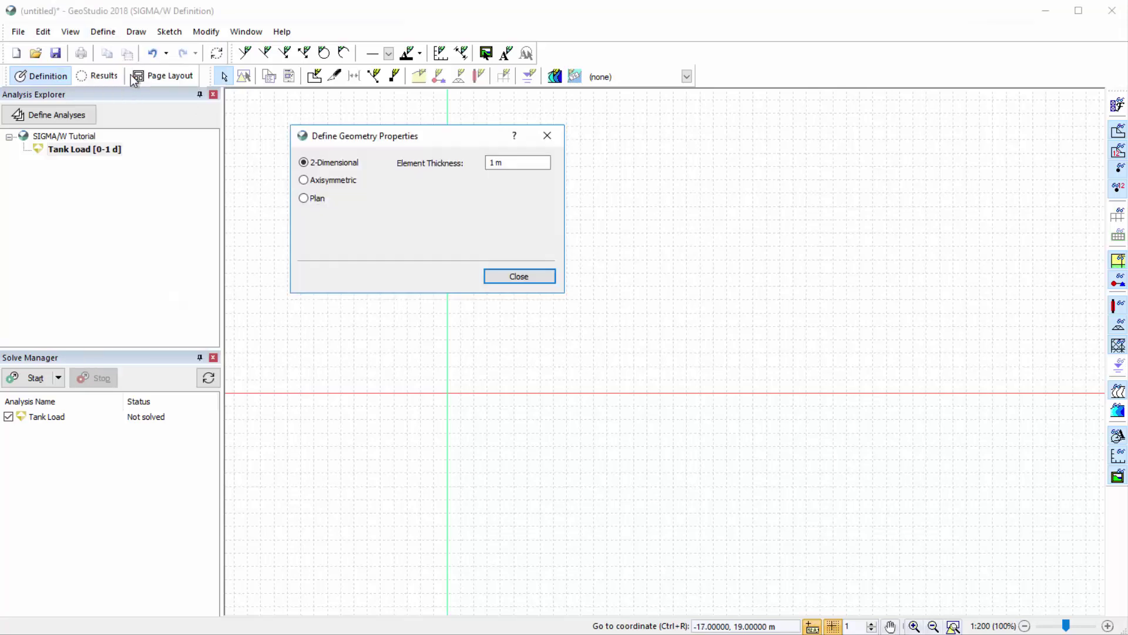
pyautogui.click(305, 182)
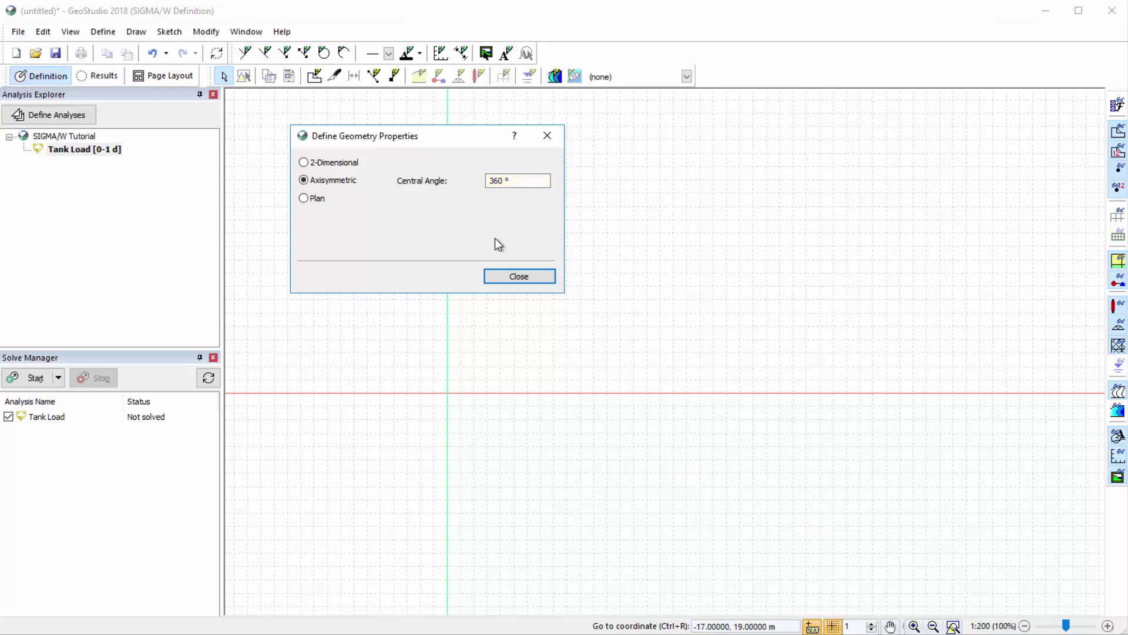
pyautogui.click(495, 273)
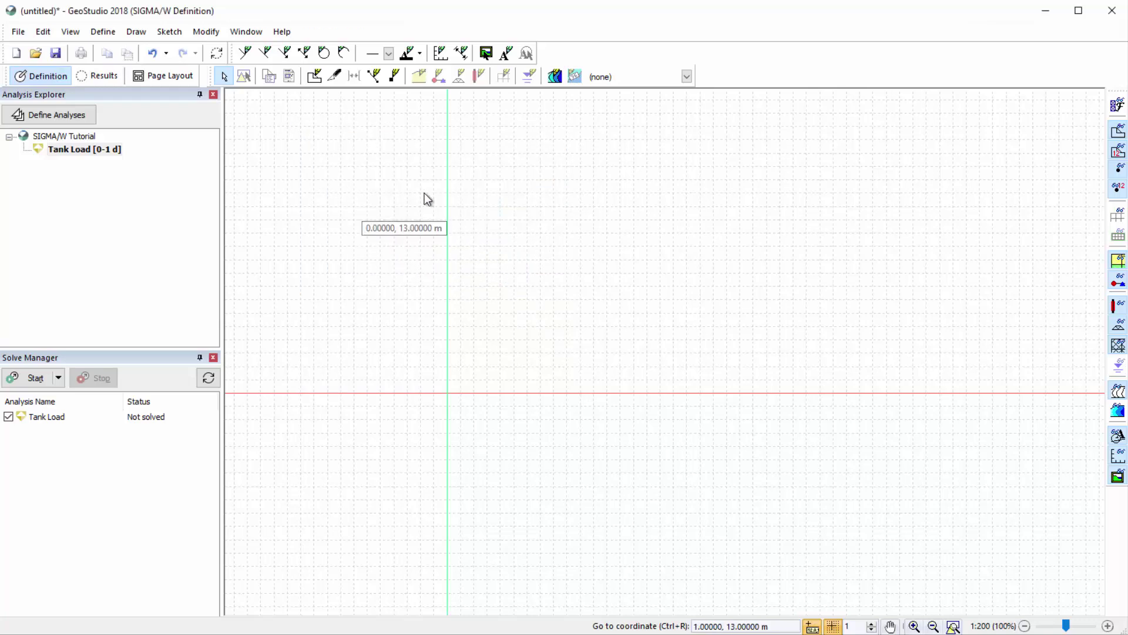
pyautogui.click(77, 29)
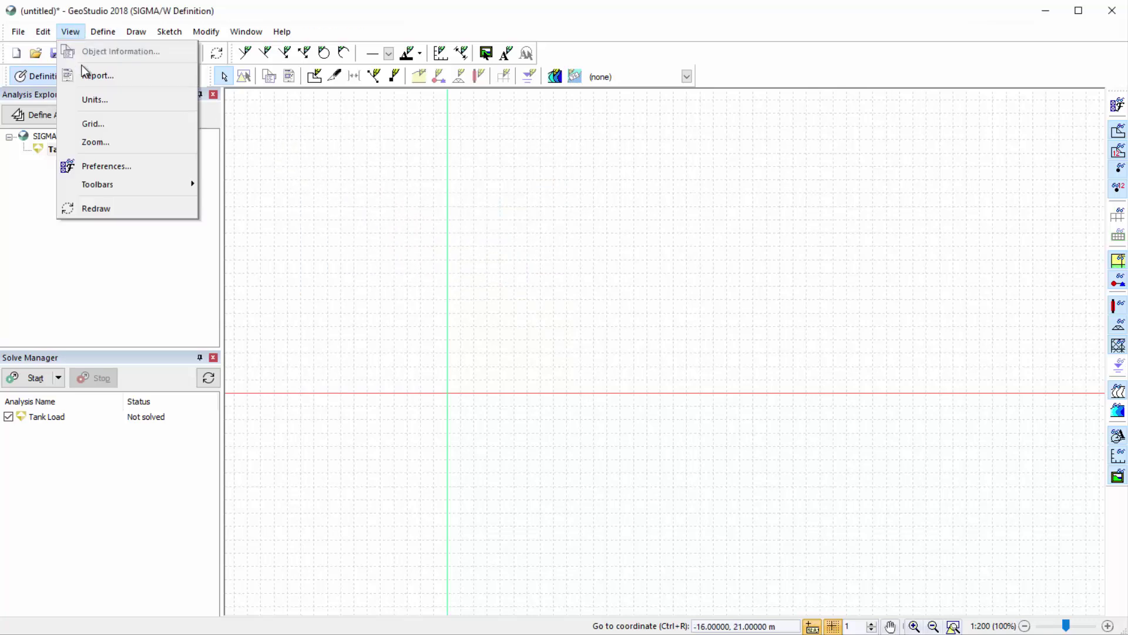
pyautogui.click(94, 100)
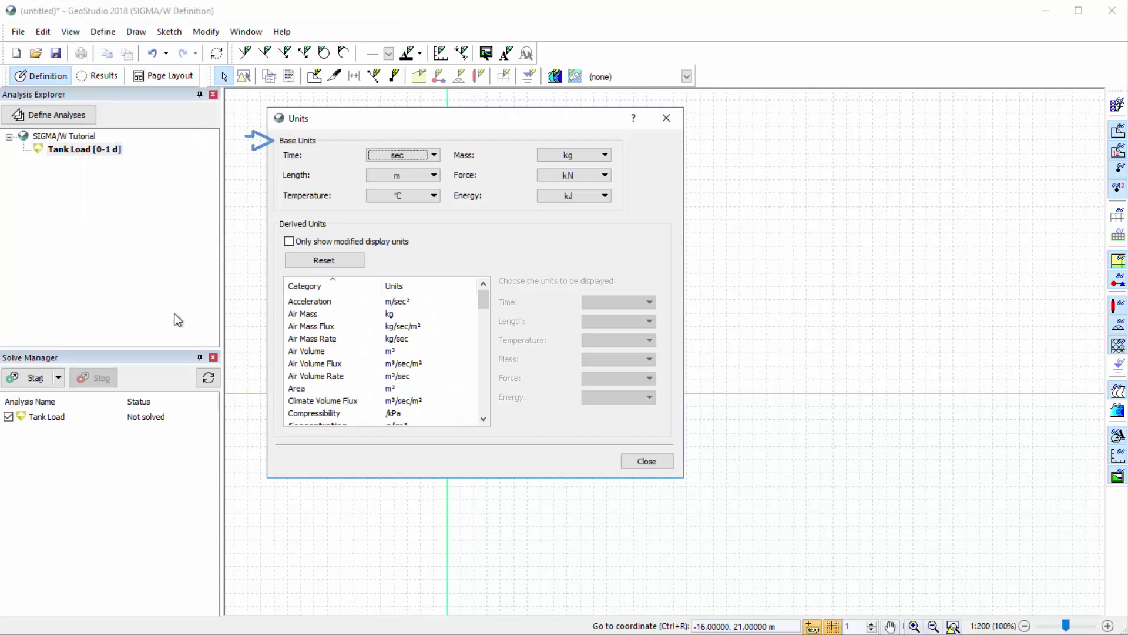
pyautogui.click(628, 463)
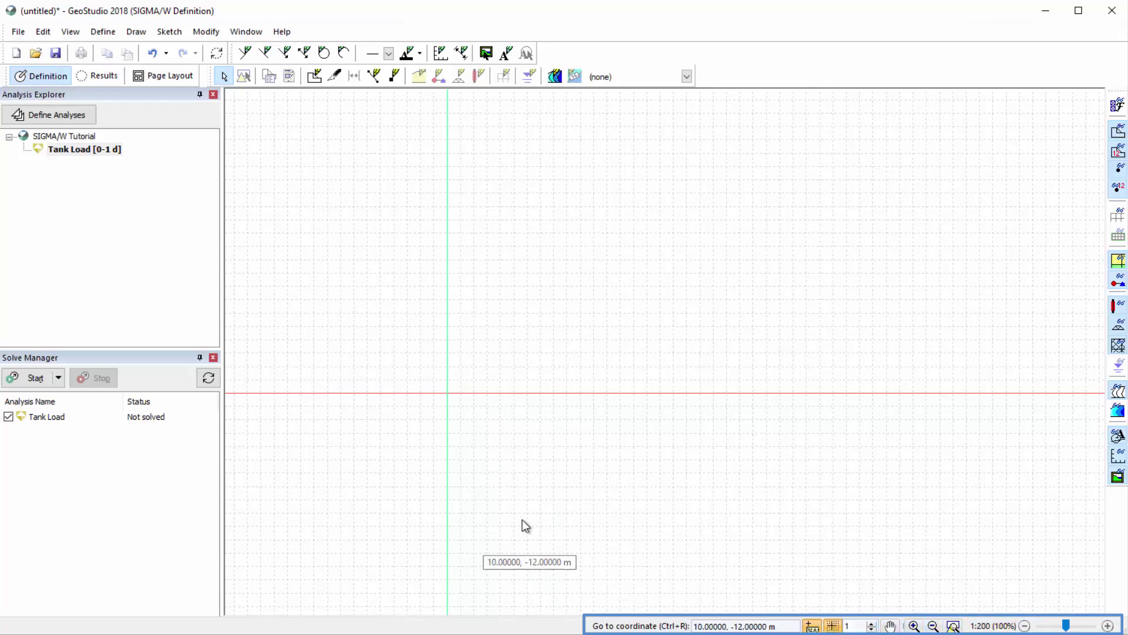
pyautogui.click(71, 31)
pyautogui.click(103, 145)
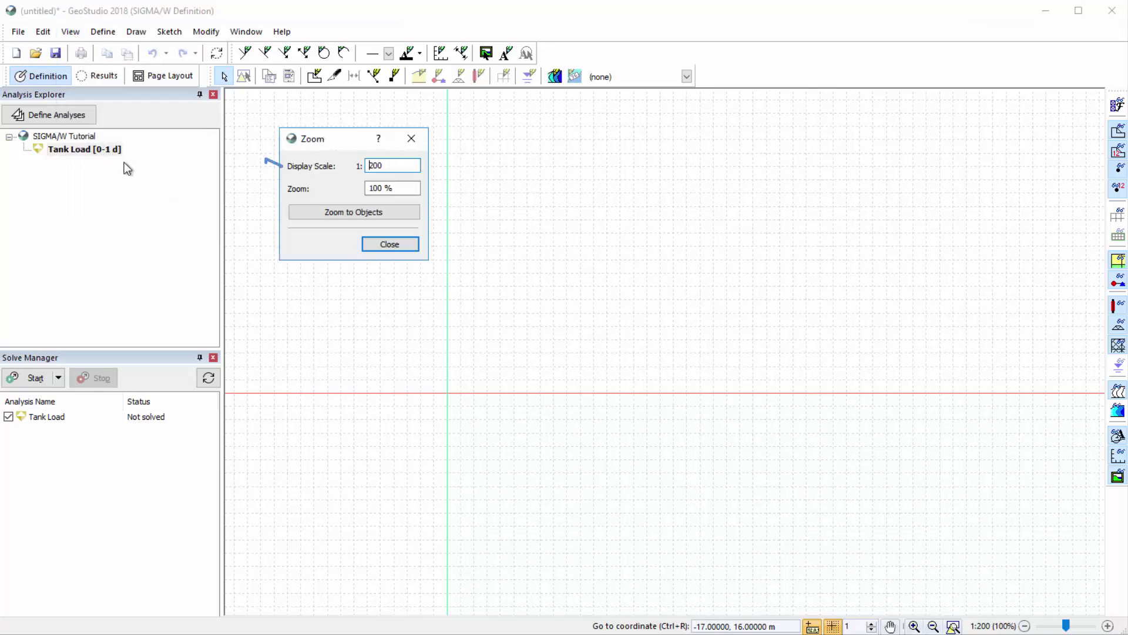
pyautogui.click(372, 246)
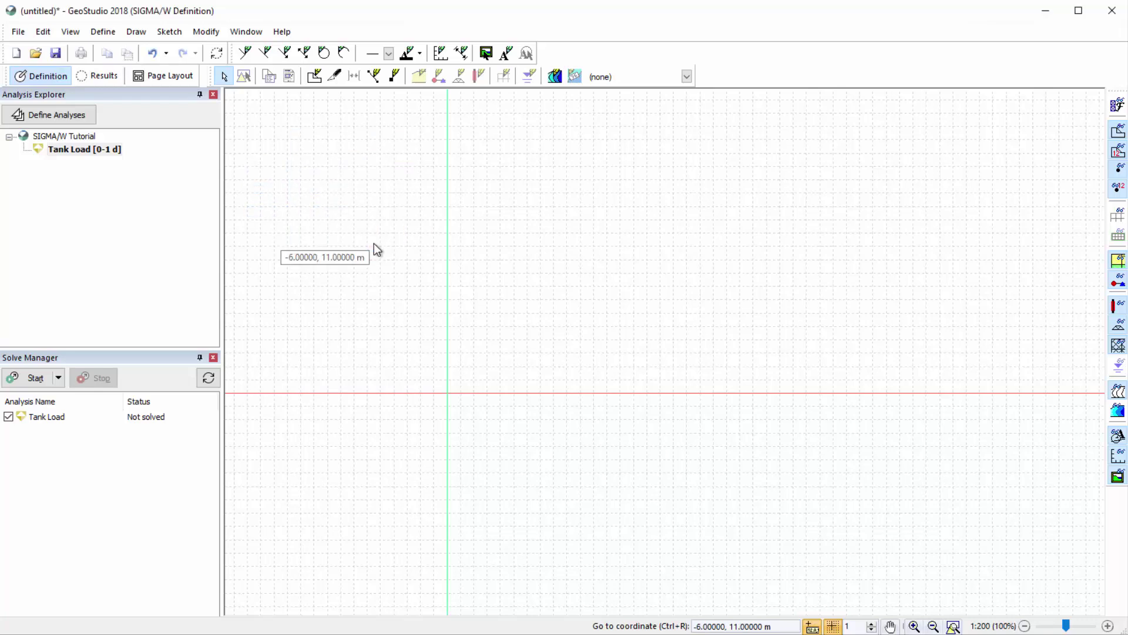
# Sketch axes titled Distance (m) and Elevation (m), X −5 to 40, Y −2 to 26, and zoom to fit
pyautogui.click(440, 54)
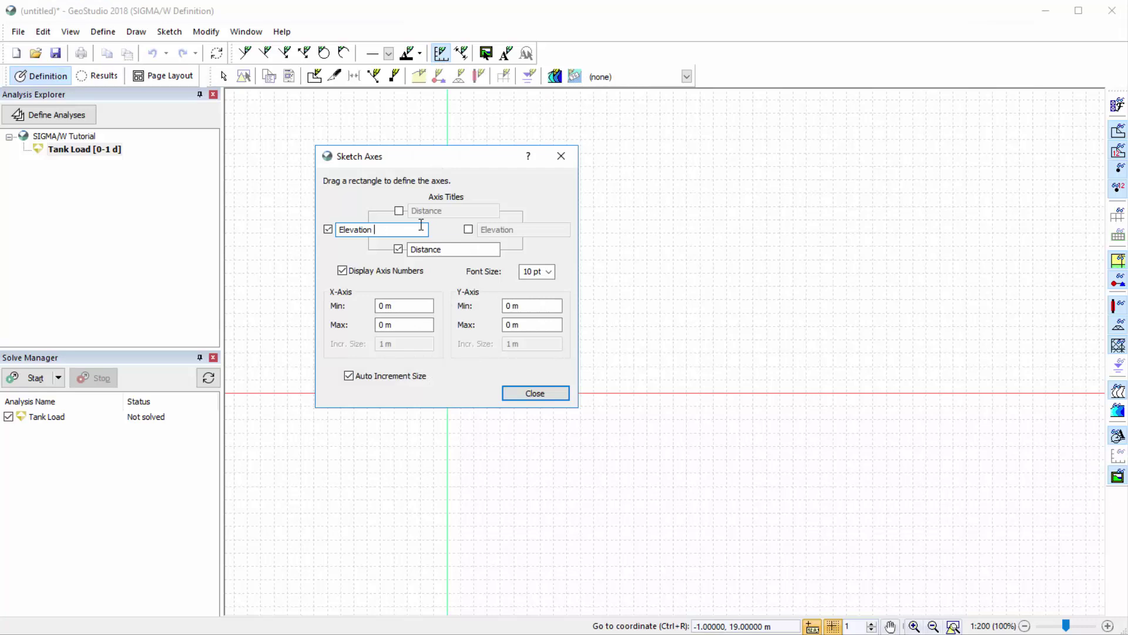
pyautogui.write('(m)')
pyautogui.click(464, 249)
pyautogui.write('(m)')
pyautogui.doubleClick(380, 305)
pyautogui.write('-5m')
pyautogui.click(381, 325)
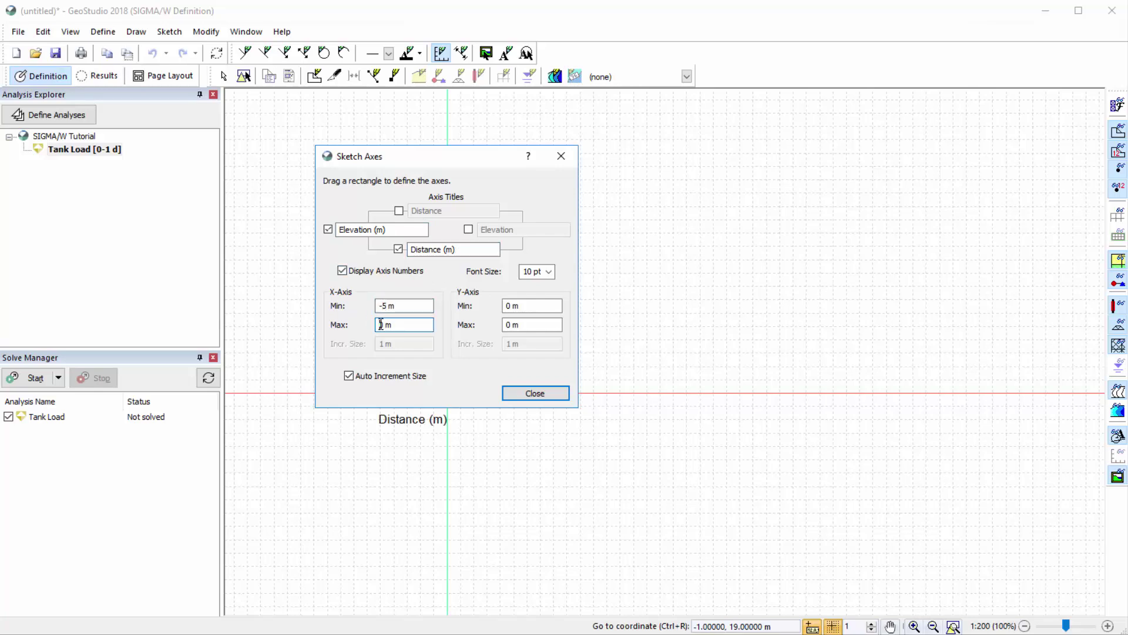
pyautogui.write('4')
pyautogui.click(504, 305)
pyautogui.doubleClick(505, 306)
pyautogui.write('-2')
pyautogui.click(505, 325)
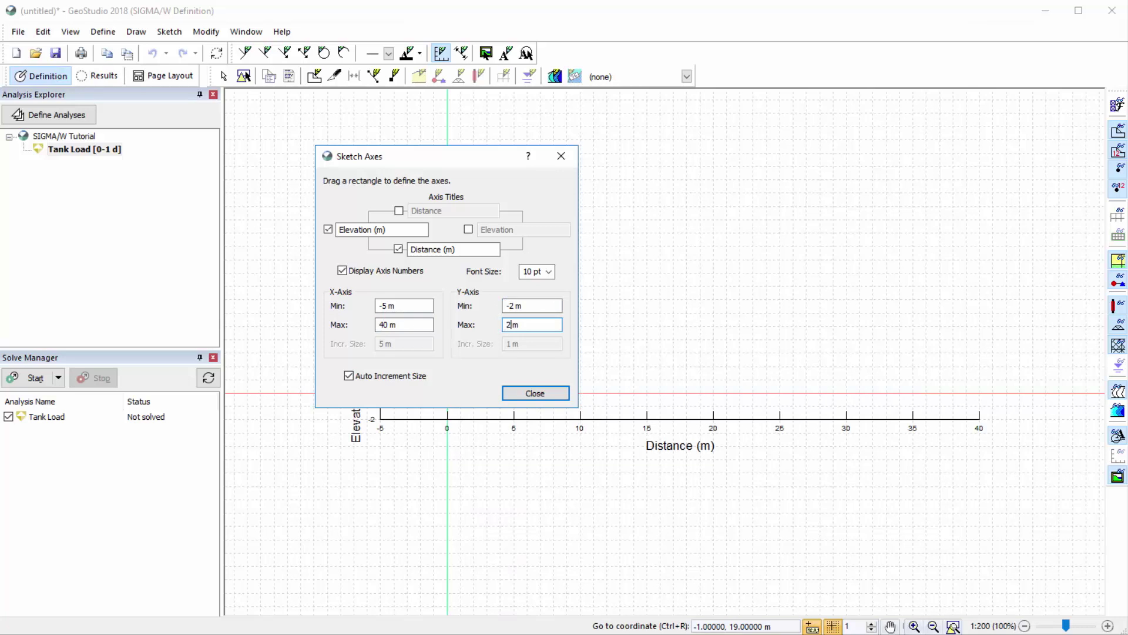
pyautogui.write('26')
pyautogui.press('Return')
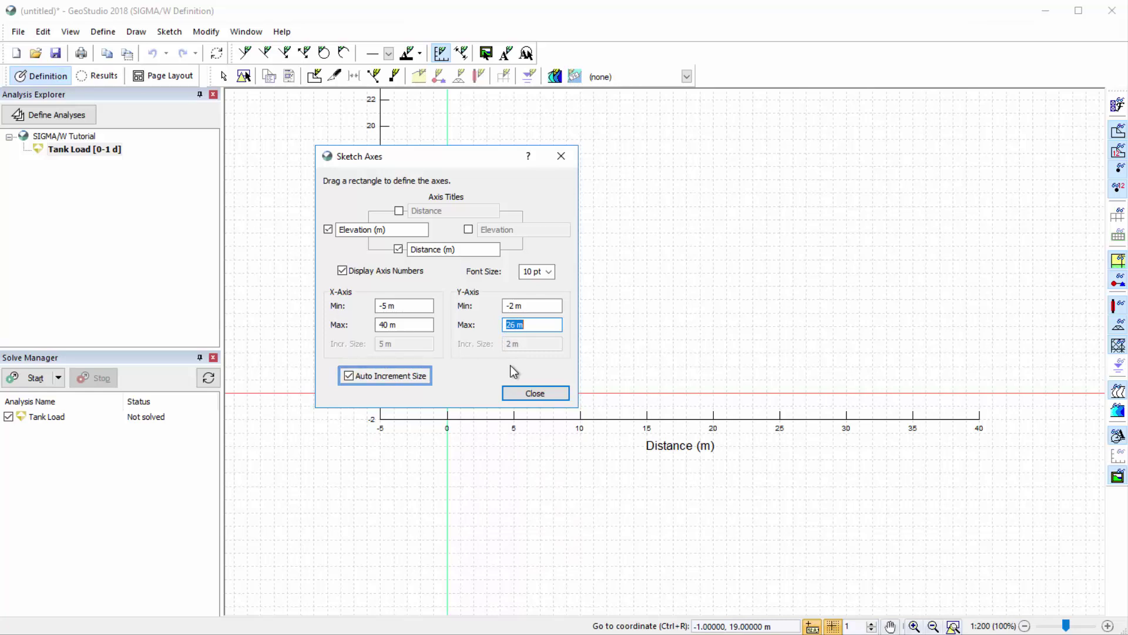
pyautogui.click(519, 395)
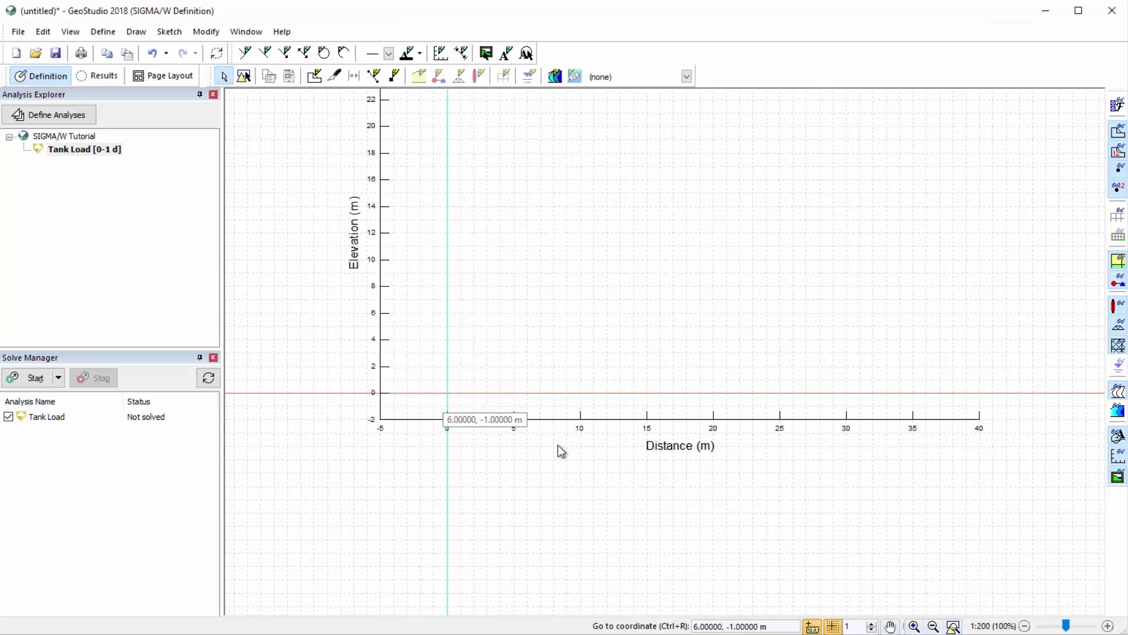
pyautogui.click(953, 627)
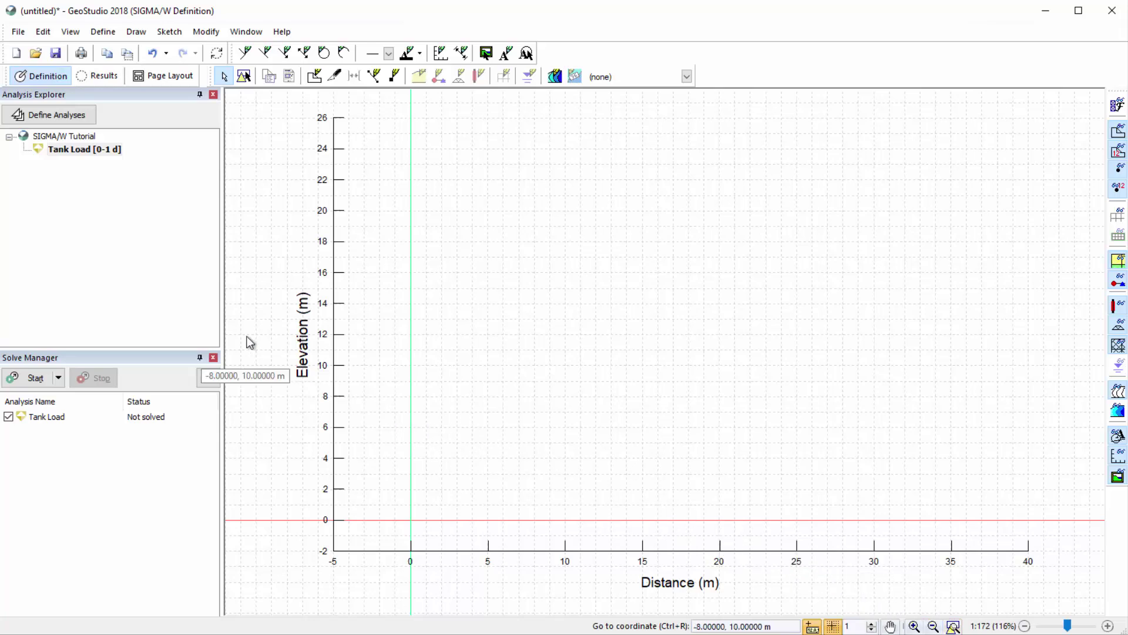
# Look at Import Regions and Sketch Pictures, closing both without changes
pyautogui.click(19, 32)
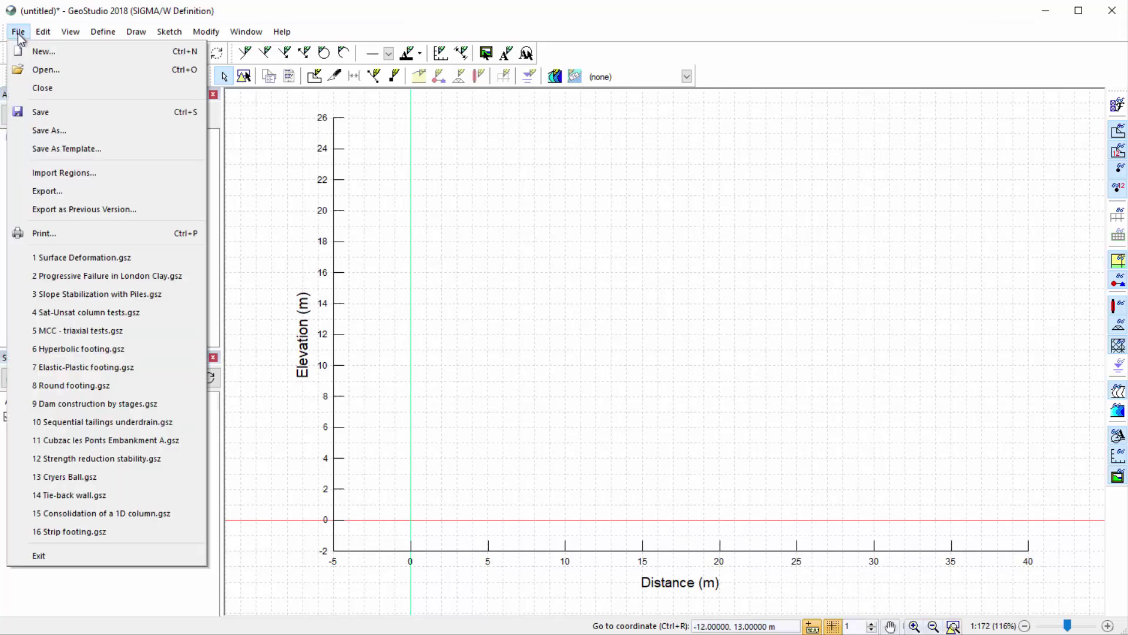
pyautogui.click(93, 172)
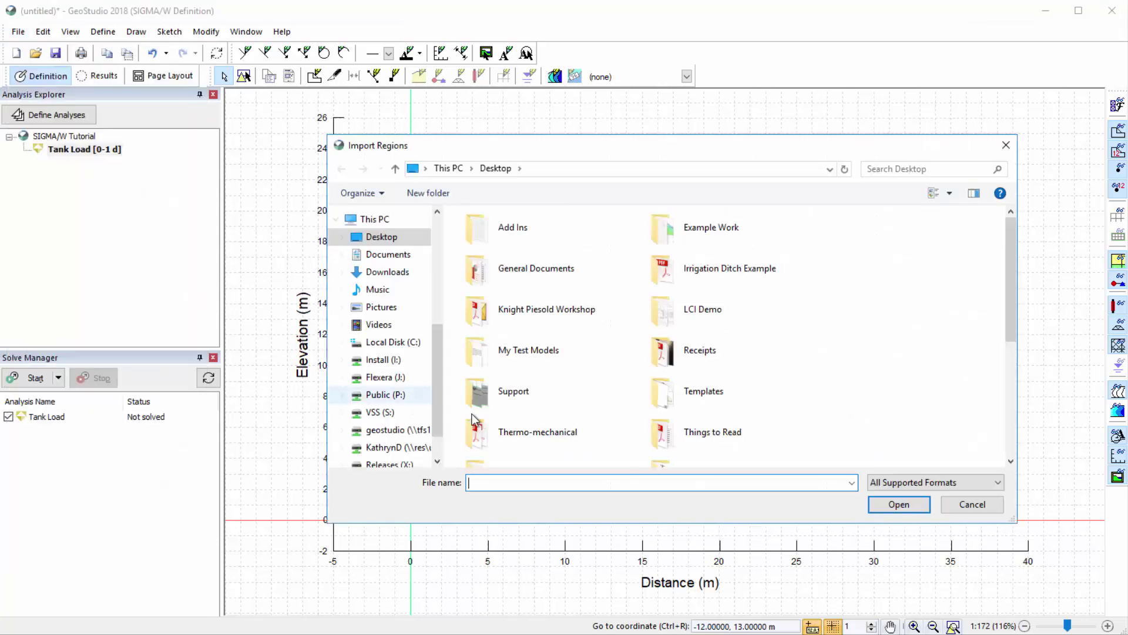
pyautogui.click(971, 504)
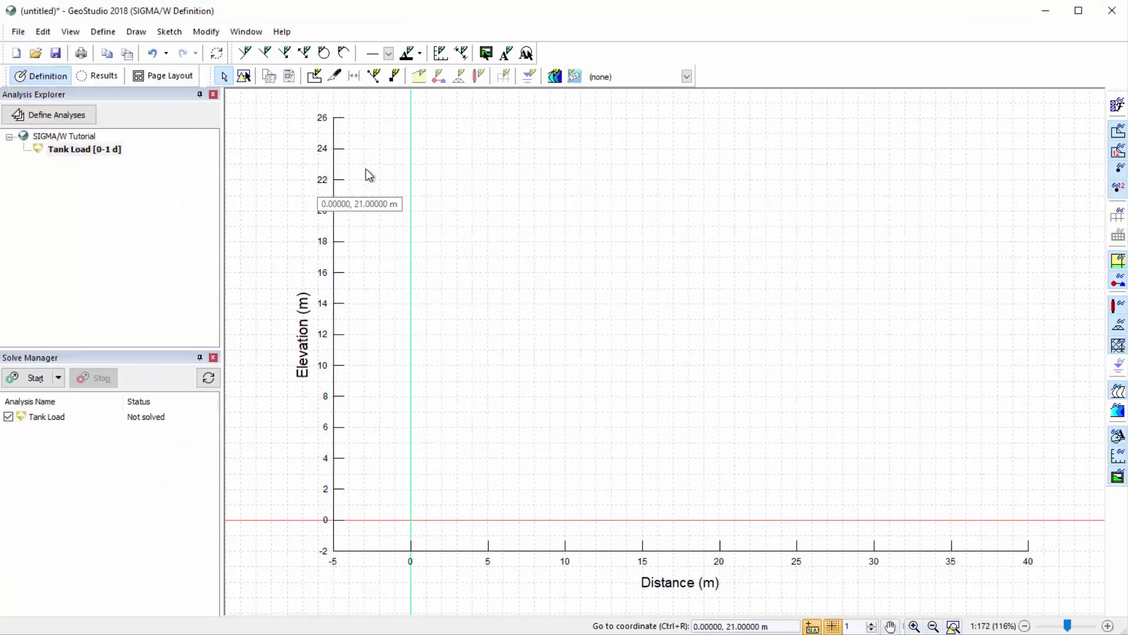
pyautogui.click(169, 31)
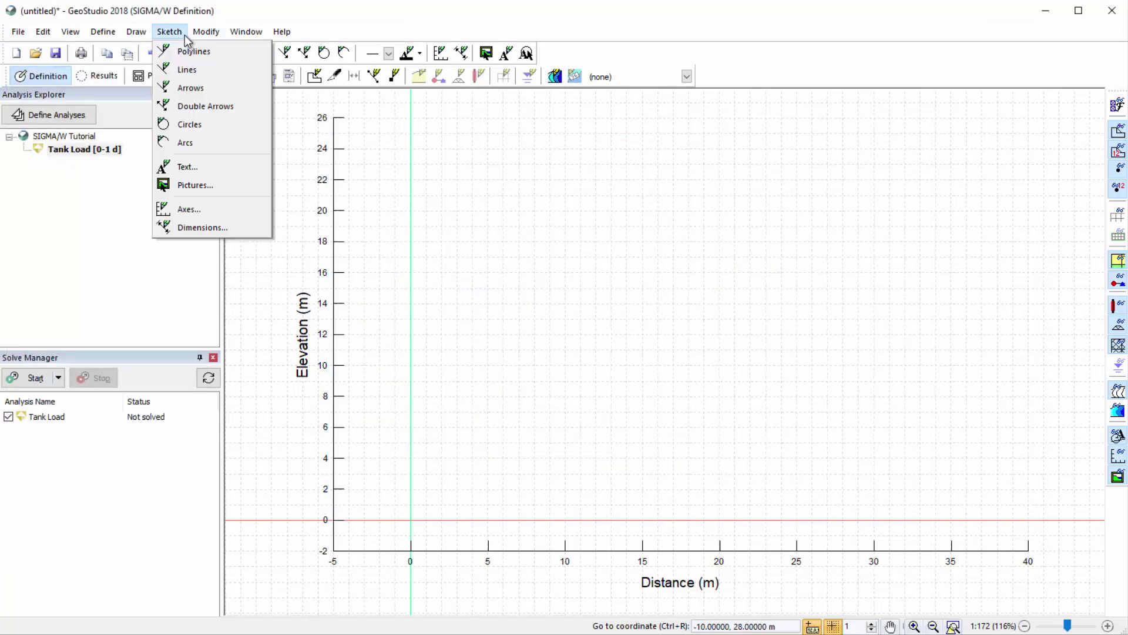
pyautogui.click(197, 185)
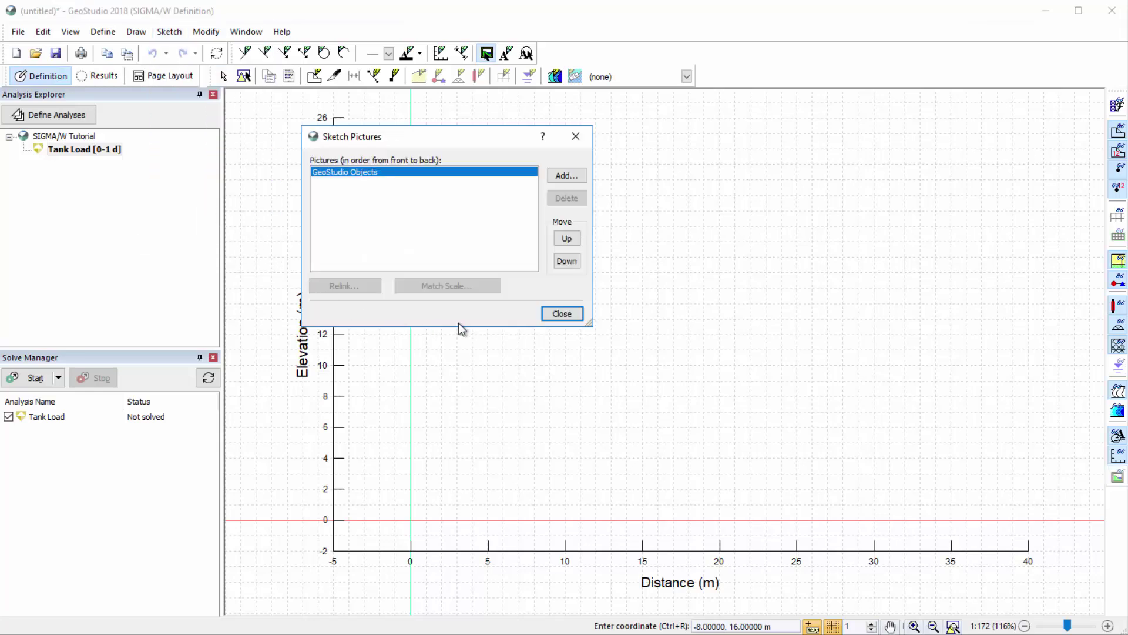
pyautogui.click(561, 316)
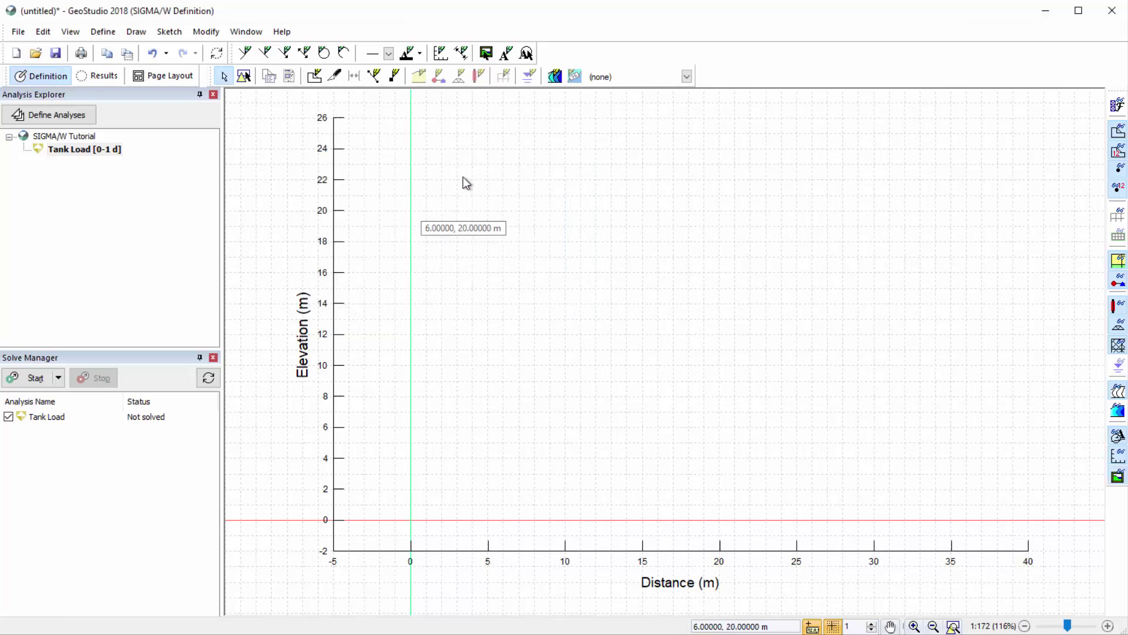
# Review and close the defined points list, then bring up region drawing
pyautogui.click(101, 36)
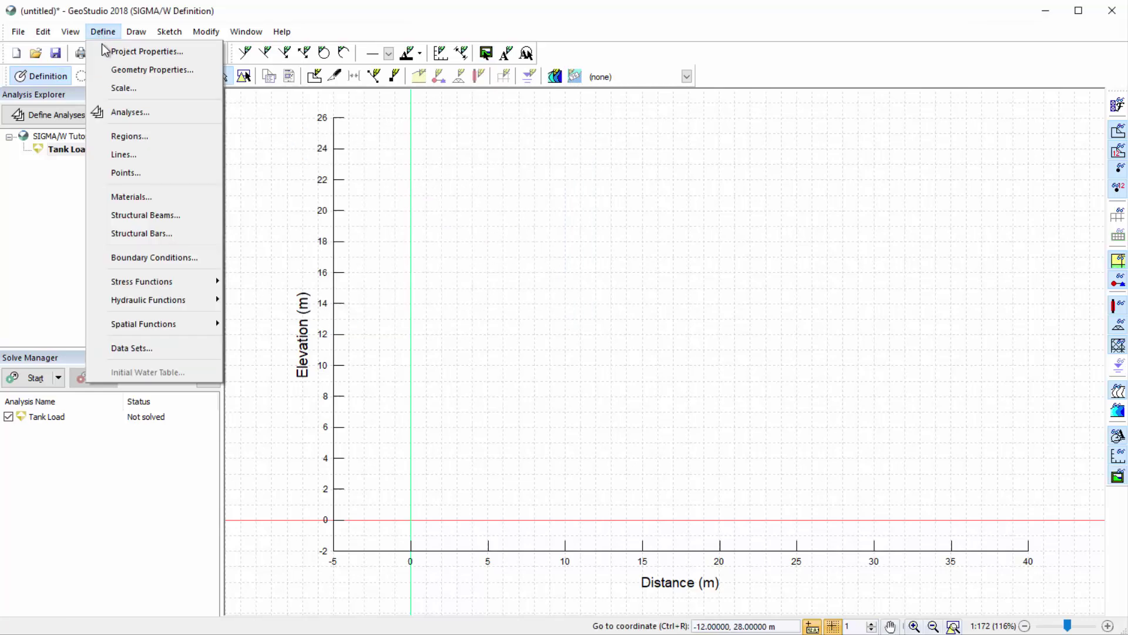
pyautogui.click(128, 173)
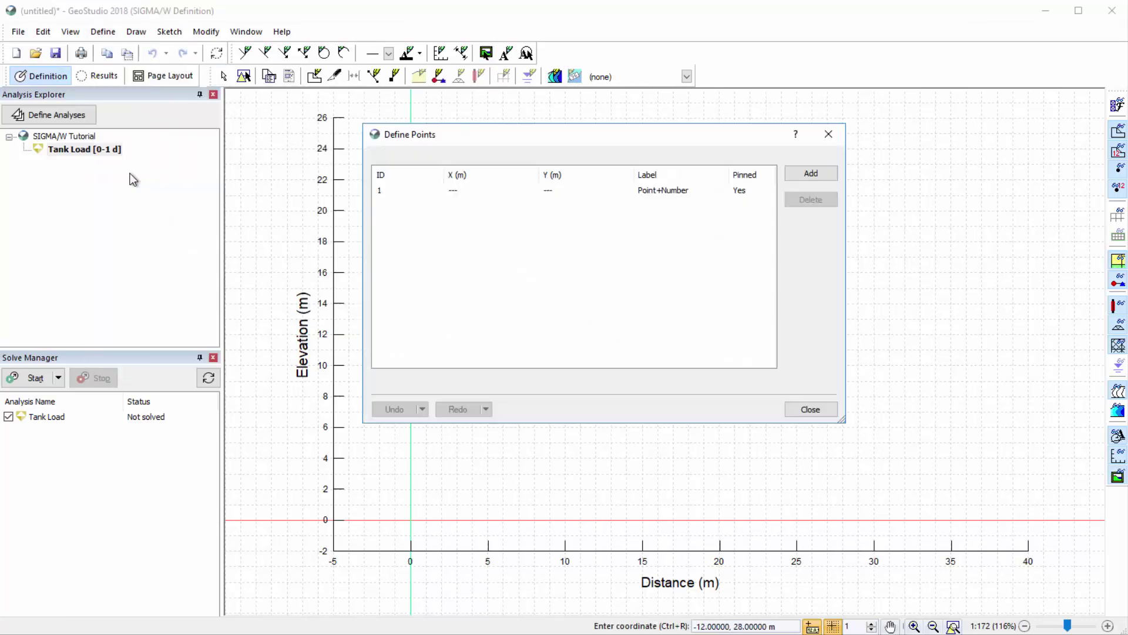
pyautogui.rightClick(492, 244)
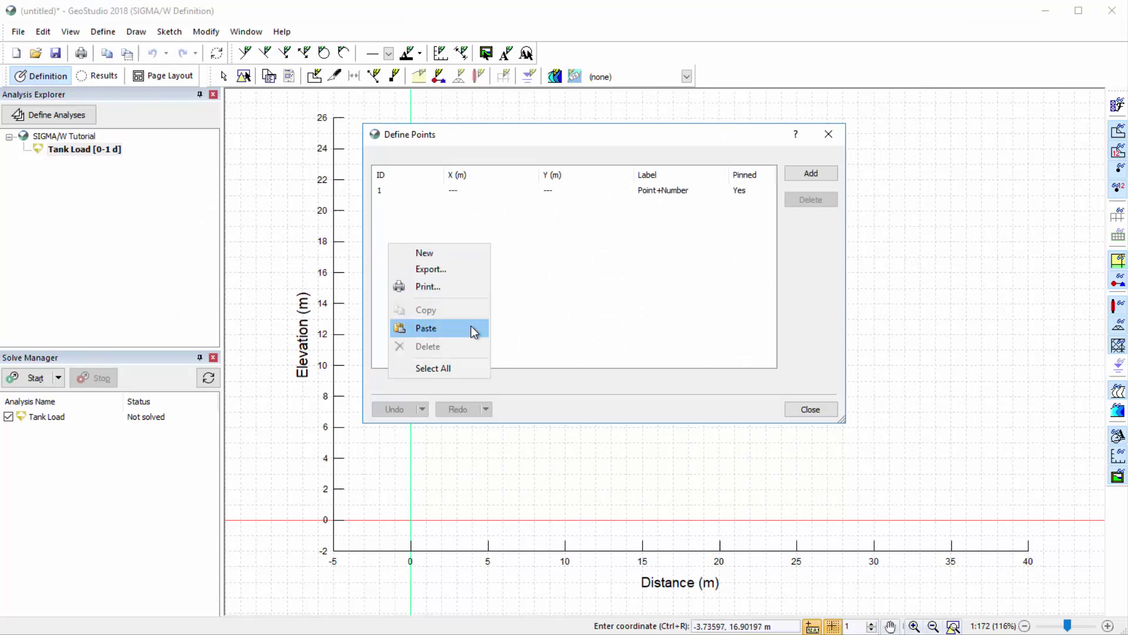
pyautogui.click(805, 410)
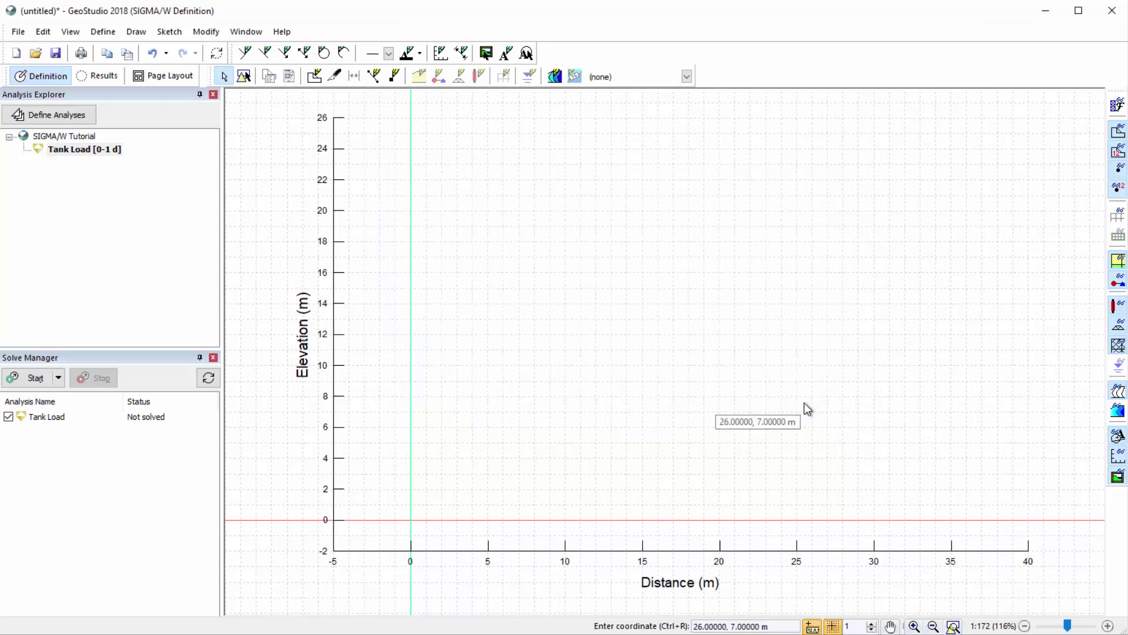
pyautogui.click(137, 32)
# Draw rectangular region 1 with corners (0,0), (0,20), (38,20) and (38,0)
pyautogui.click(156, 51)
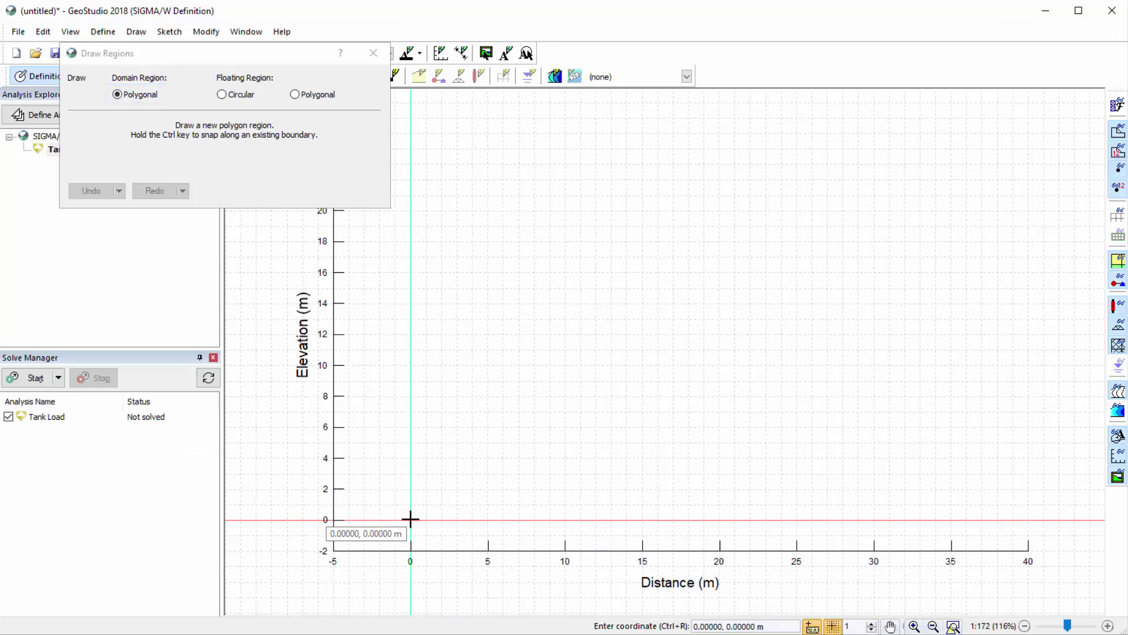
pyautogui.click(410, 520)
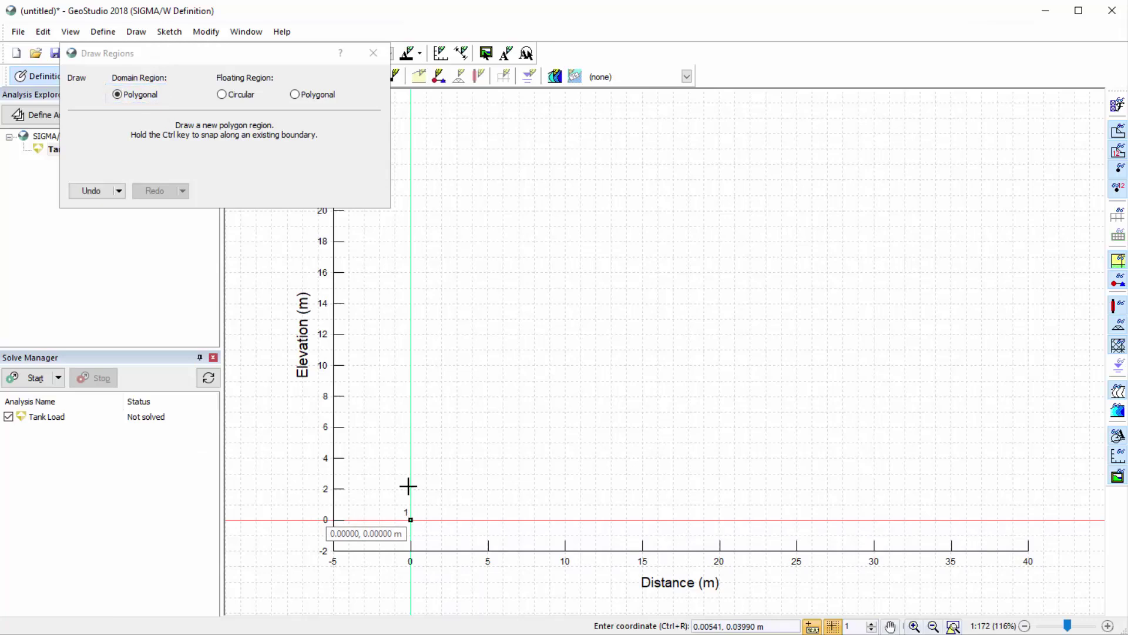
pyautogui.click(409, 211)
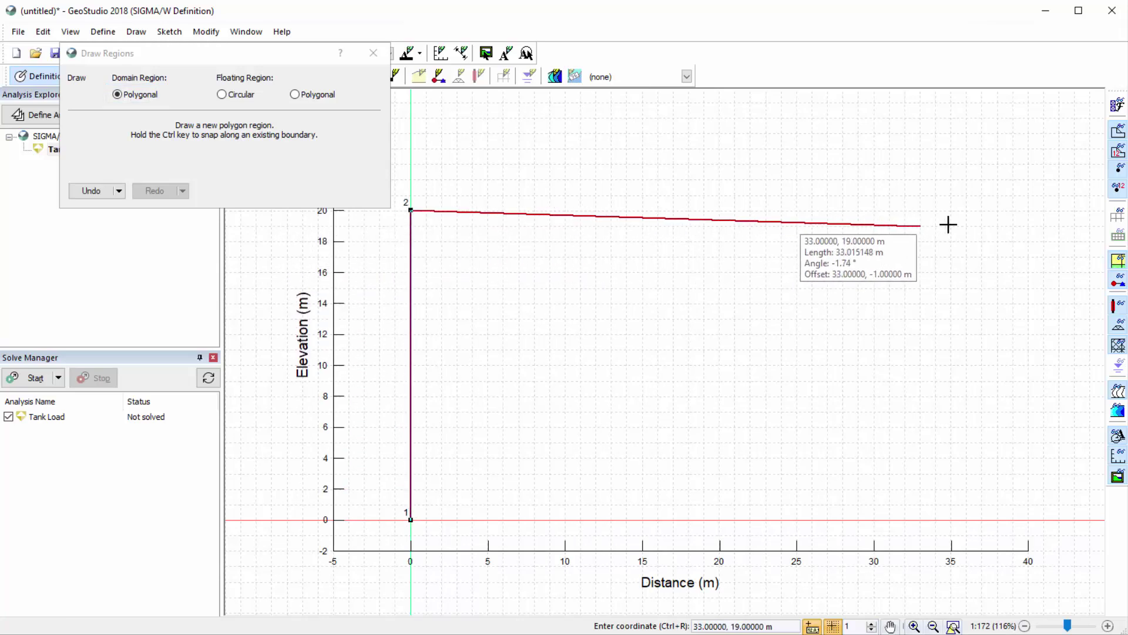
pyautogui.click(996, 210)
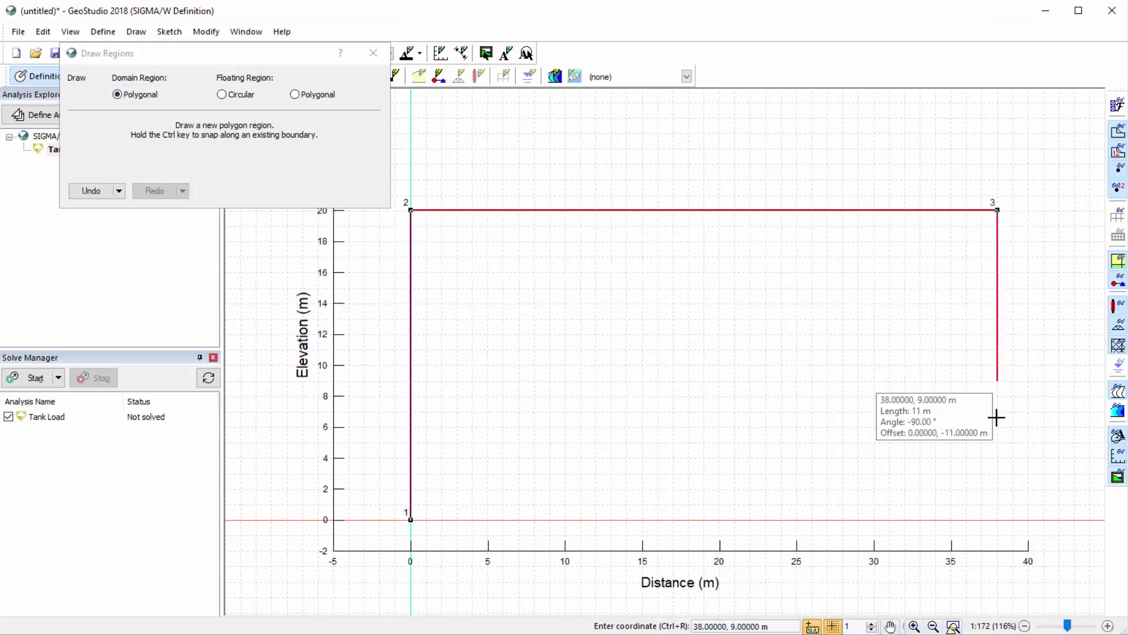
pyautogui.moveTo(779, 626); pyautogui.dragTo(652, 626)
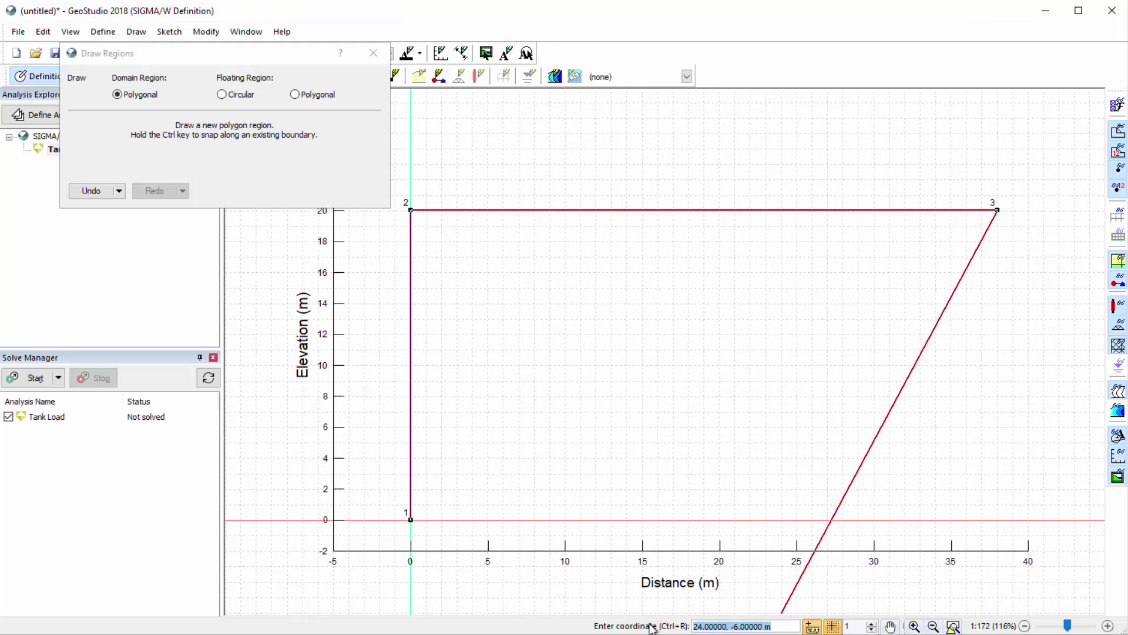
pyautogui.write('38')
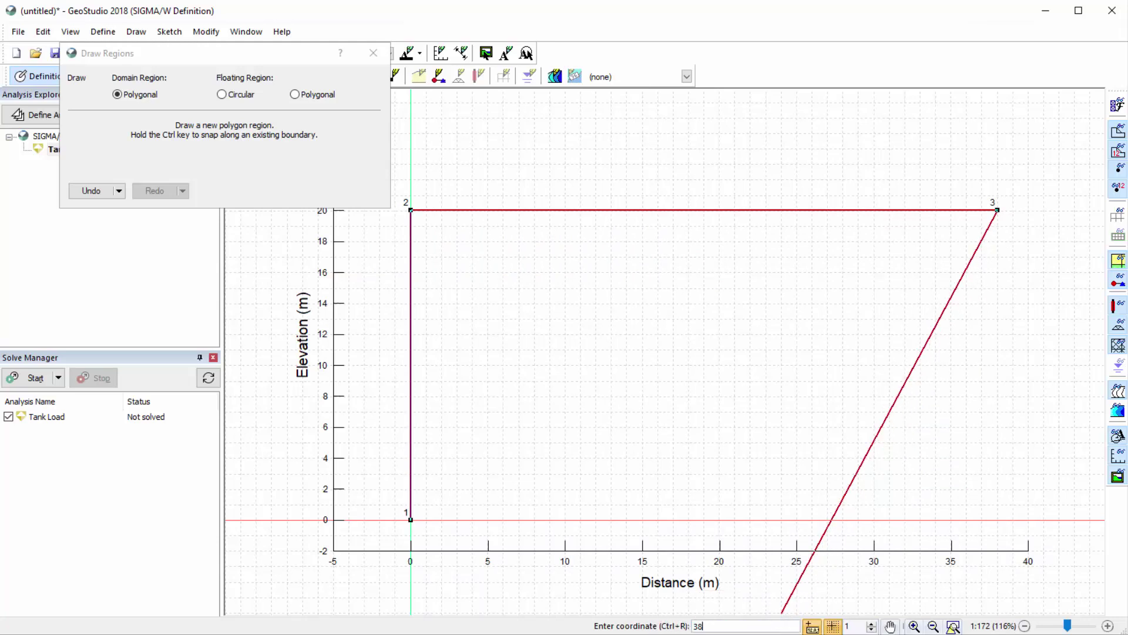
pyautogui.write(',0')
pyautogui.press('Return')
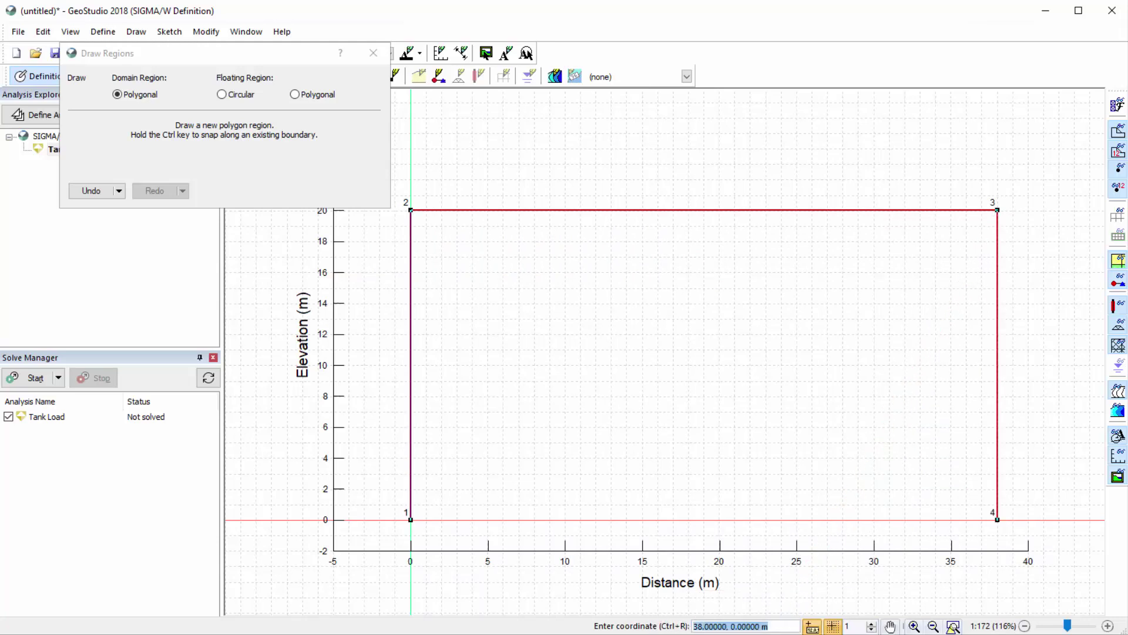
pyautogui.rightClick(617, 414)
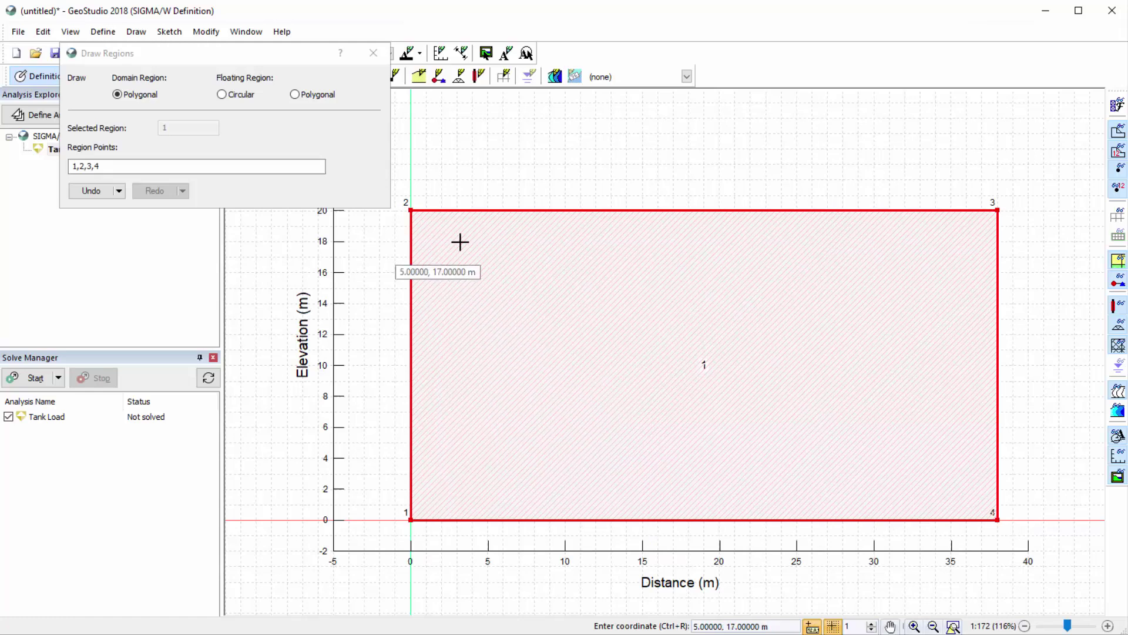
# Draw region 2 from point 2 through (0,25) and (38,25) to point 3, then stop drawing
pyautogui.click(409, 211)
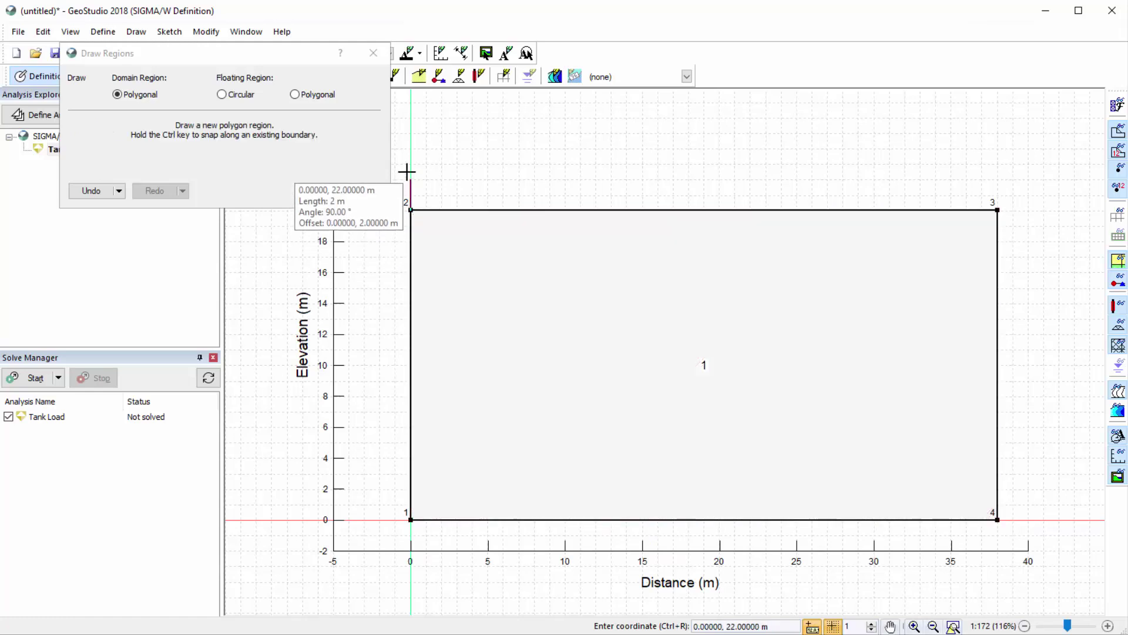
pyautogui.click(410, 132)
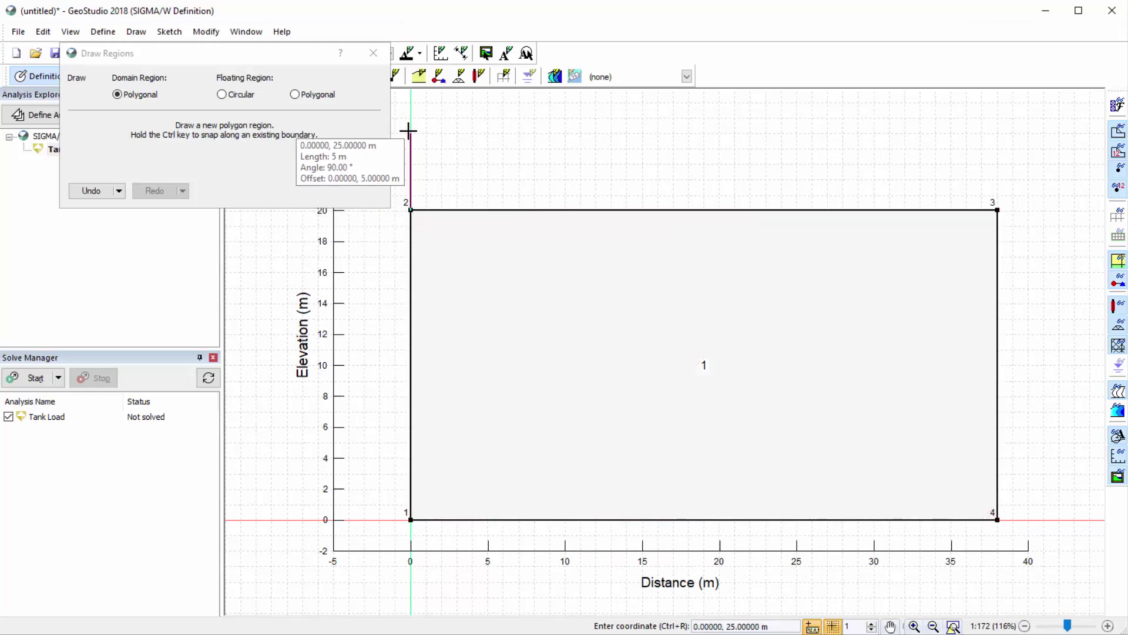
pyautogui.click(997, 132)
pyautogui.click(997, 210)
pyautogui.rightClick(748, 190)
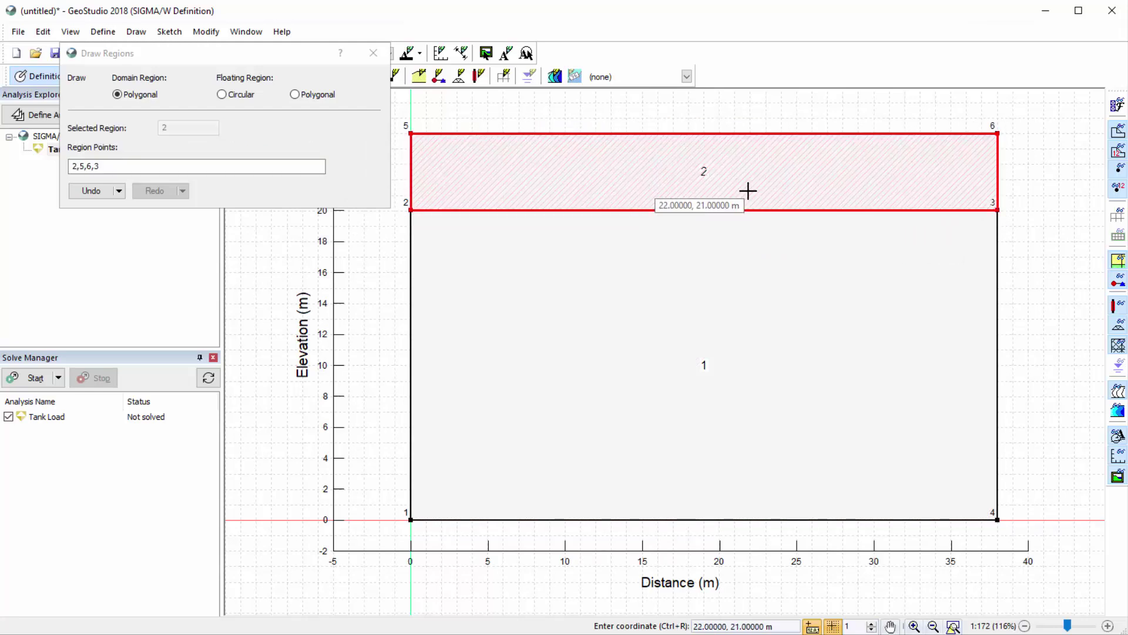
pyautogui.click(373, 52)
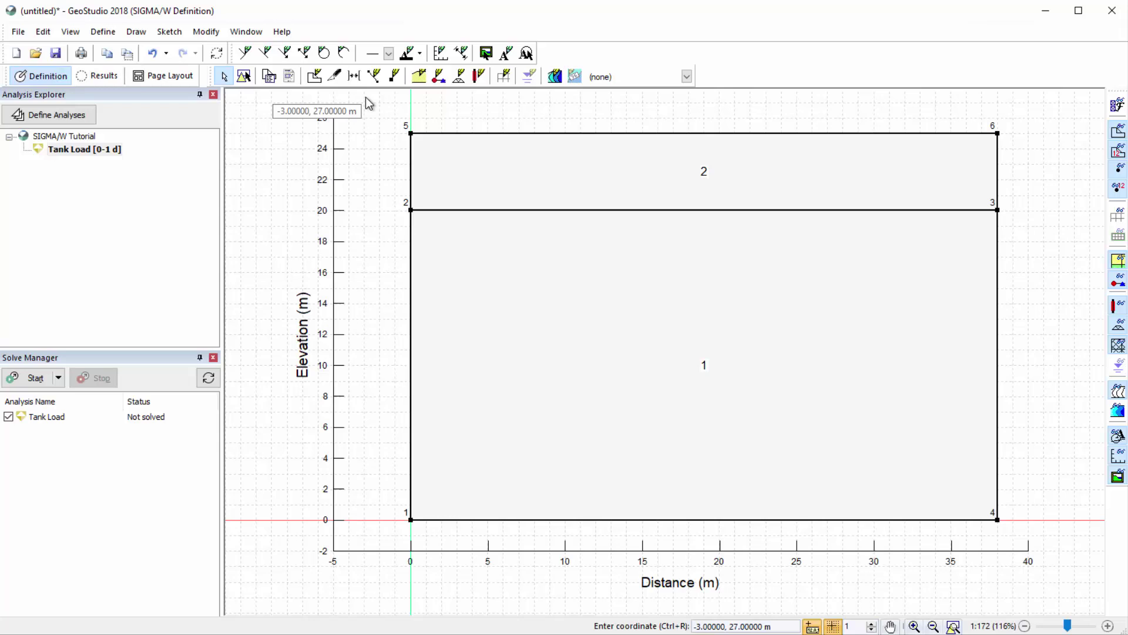
# Split the regions along x = 10 m, from the bottom boundary up to the top boundary
pyautogui.click(334, 76)
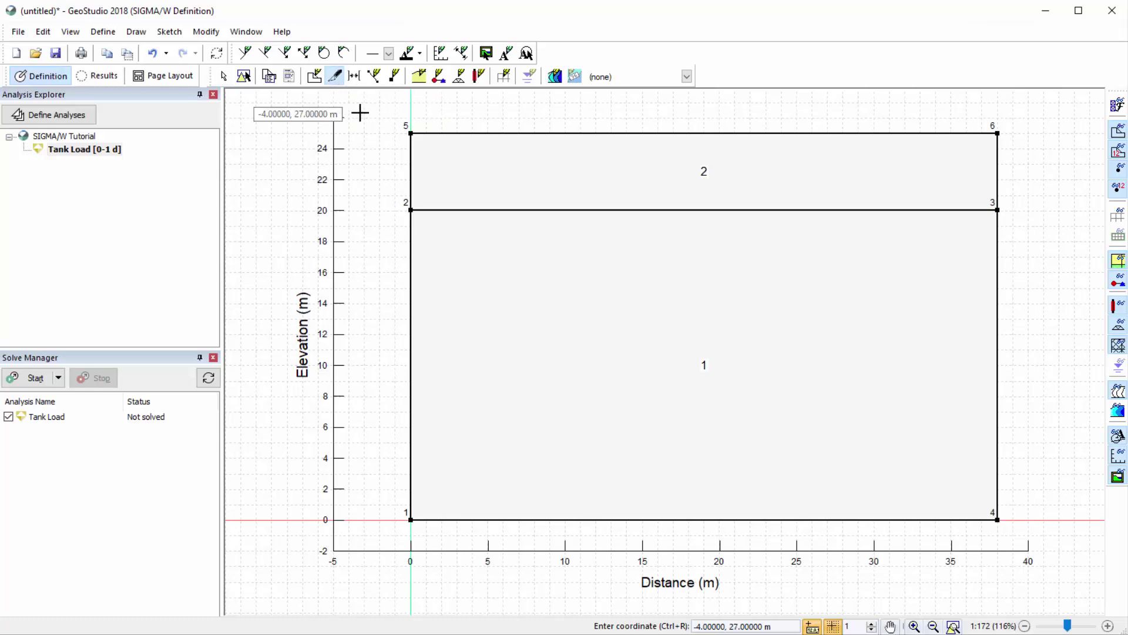
pyautogui.click(564, 519)
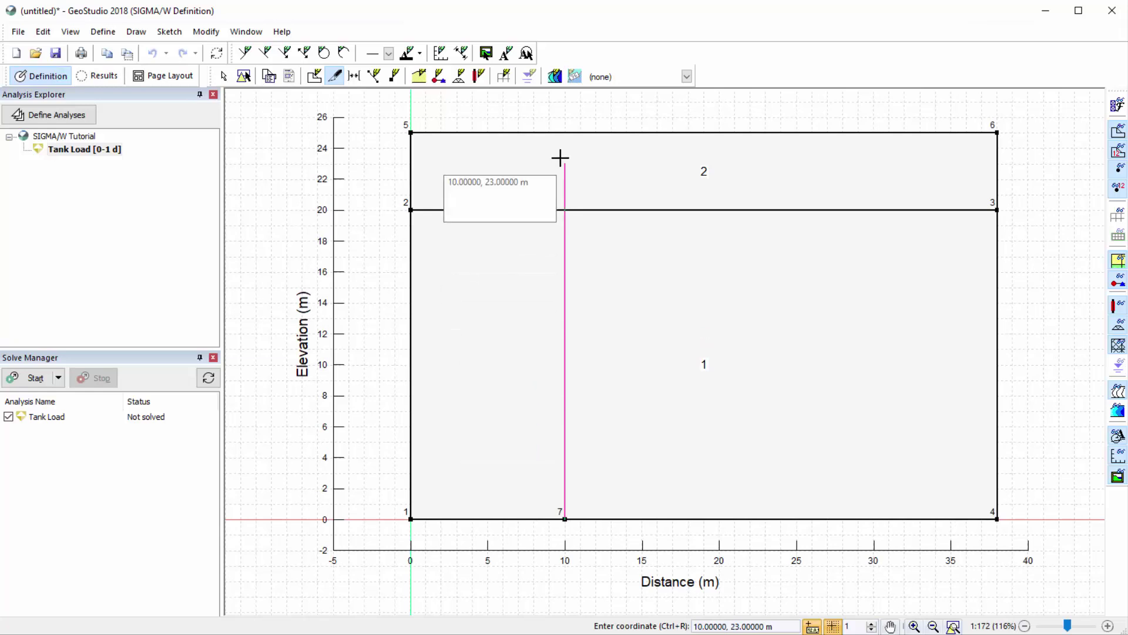
pyautogui.click(564, 132)
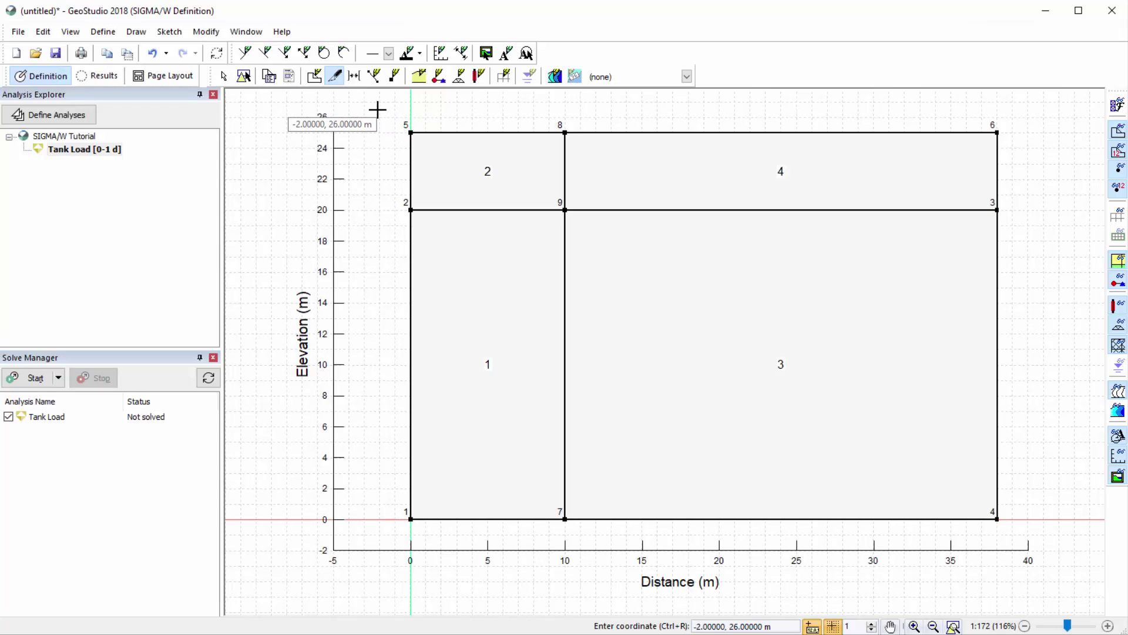
# Add point 10 on the top boundary at 5 m distance and 25 m elevation
pyautogui.click(132, 33)
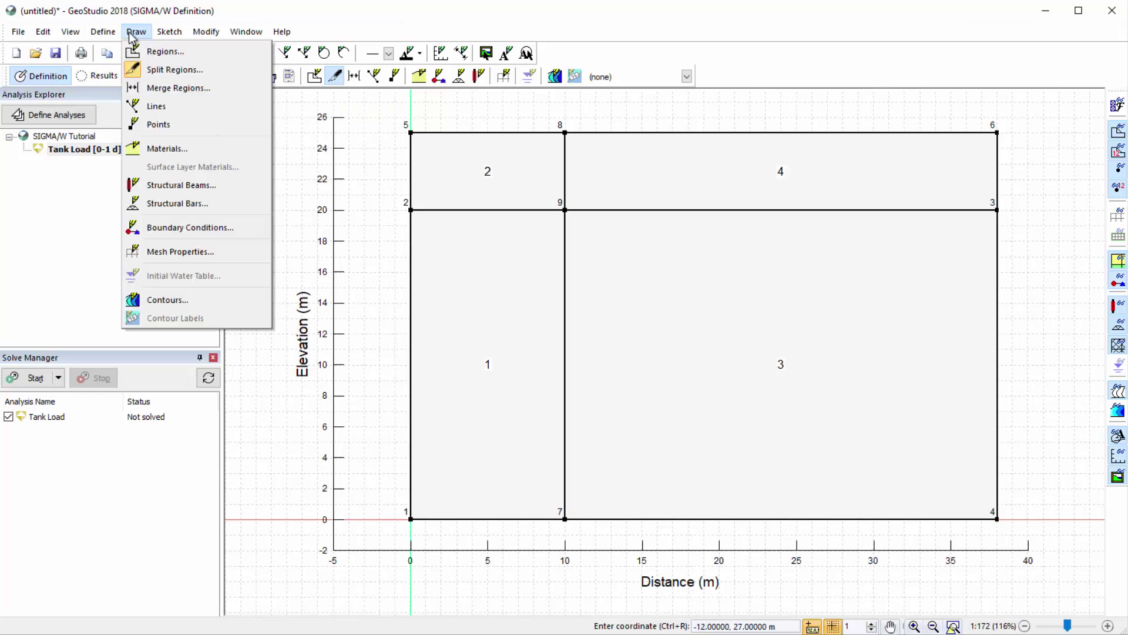
pyautogui.click(185, 125)
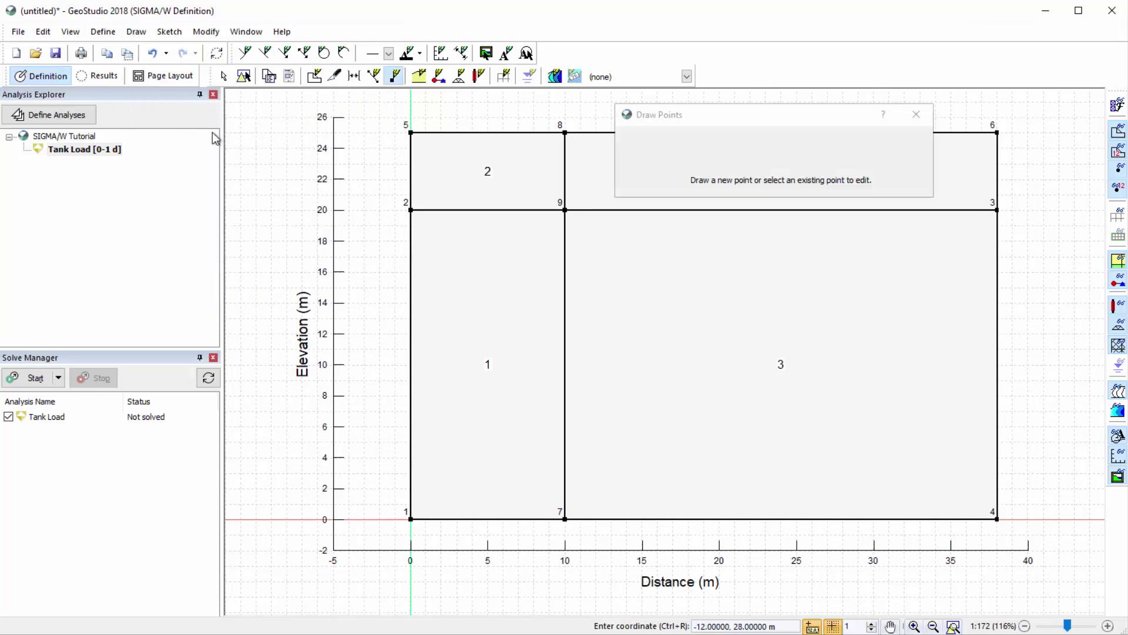
pyautogui.click(487, 132)
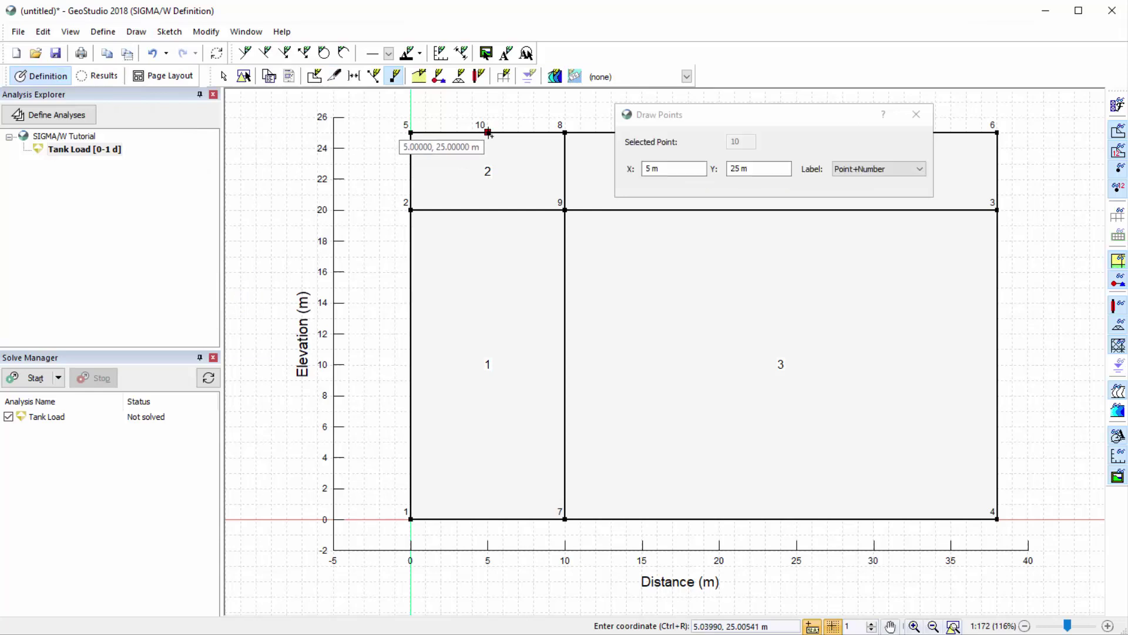
pyautogui.click(911, 119)
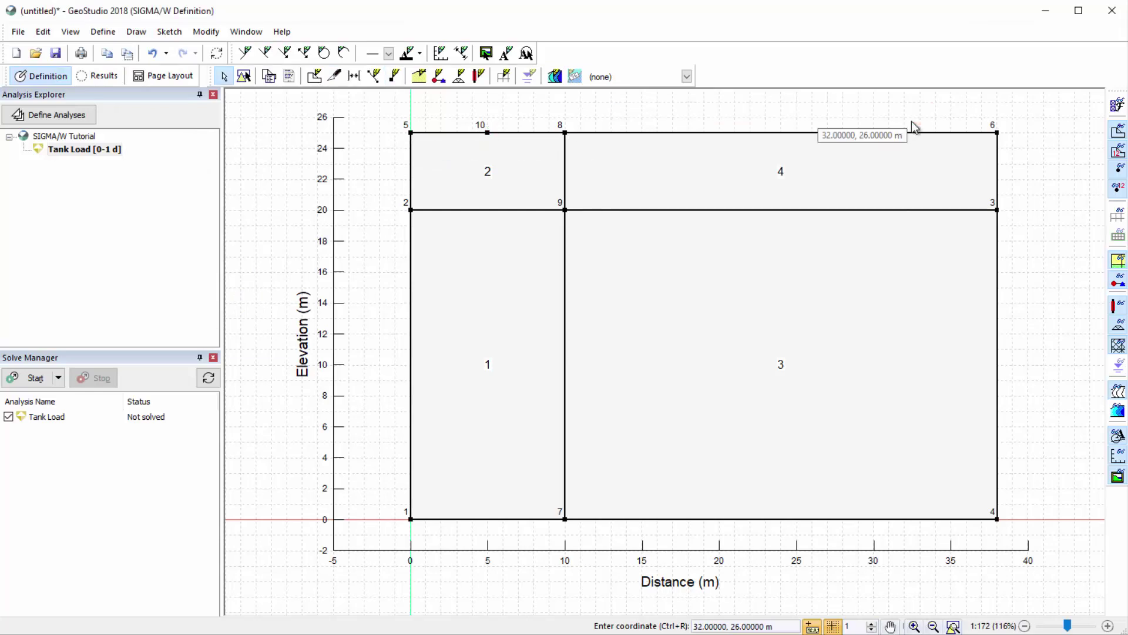
pyautogui.scroll(-1, 508, 455)
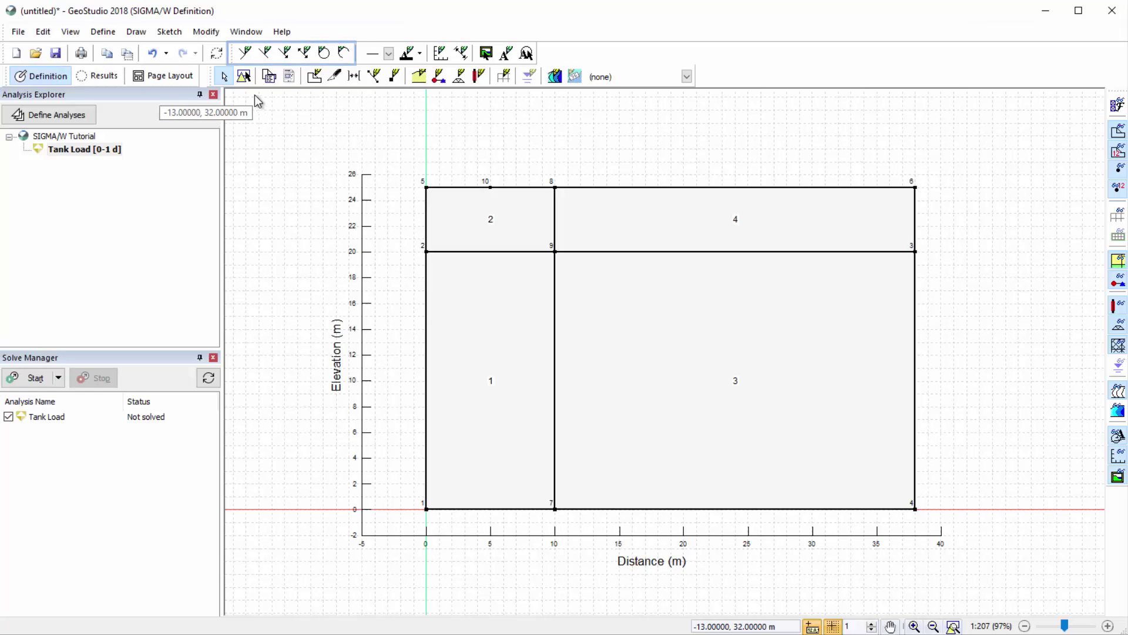
# Sketch the tank outline from above the top-left corner, across to 5 m, down to point 10
pyautogui.click(246, 54)
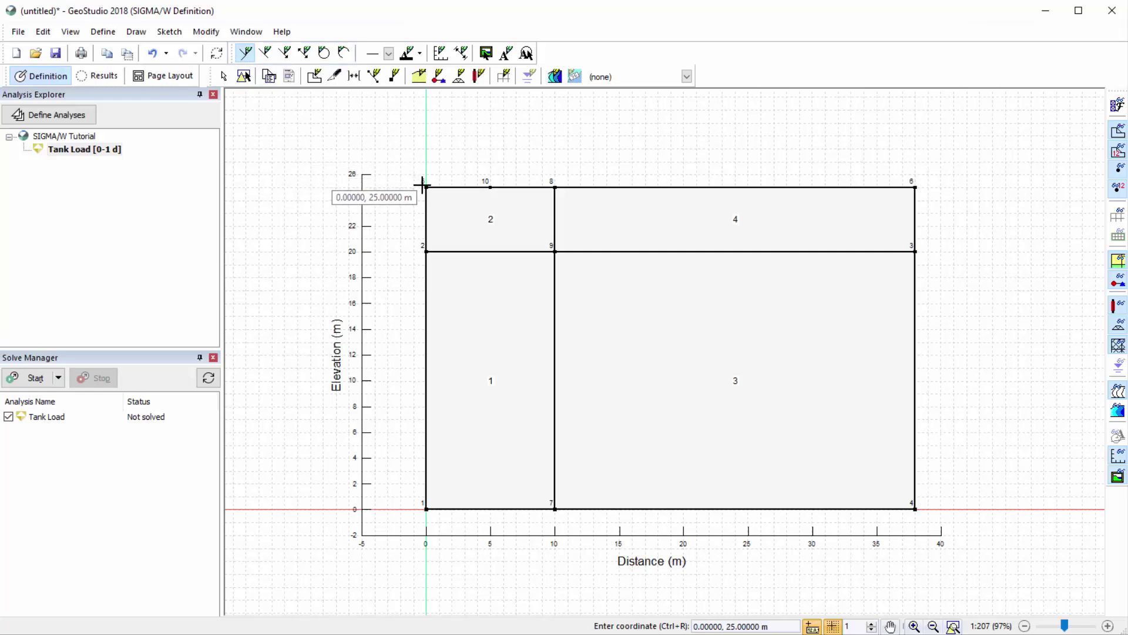
pyautogui.click(426, 134)
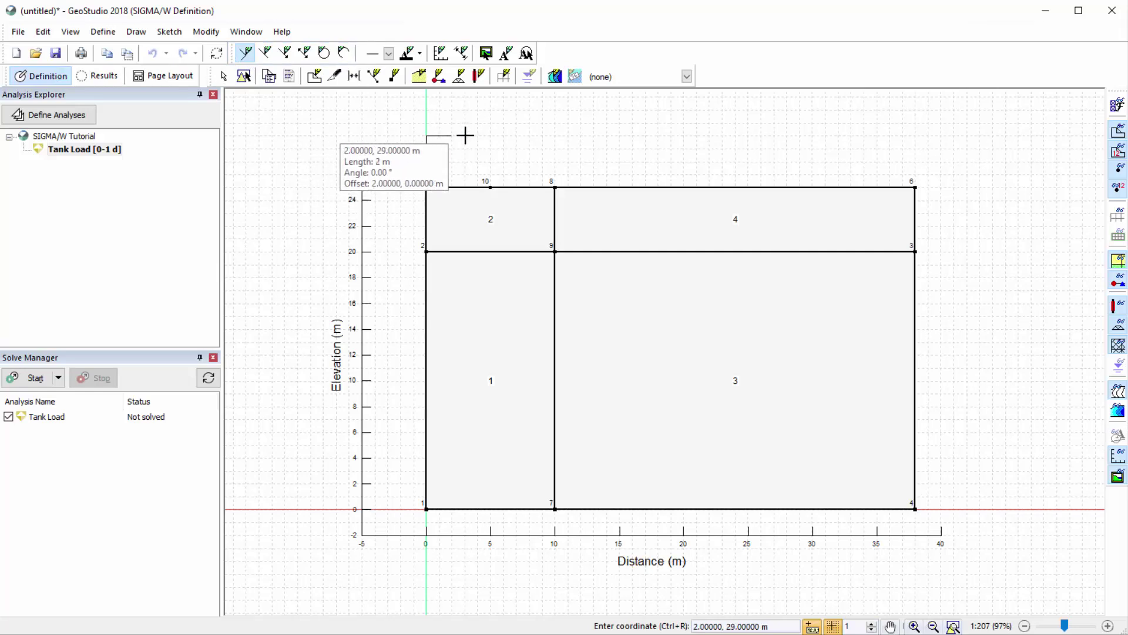
pyautogui.click(490, 135)
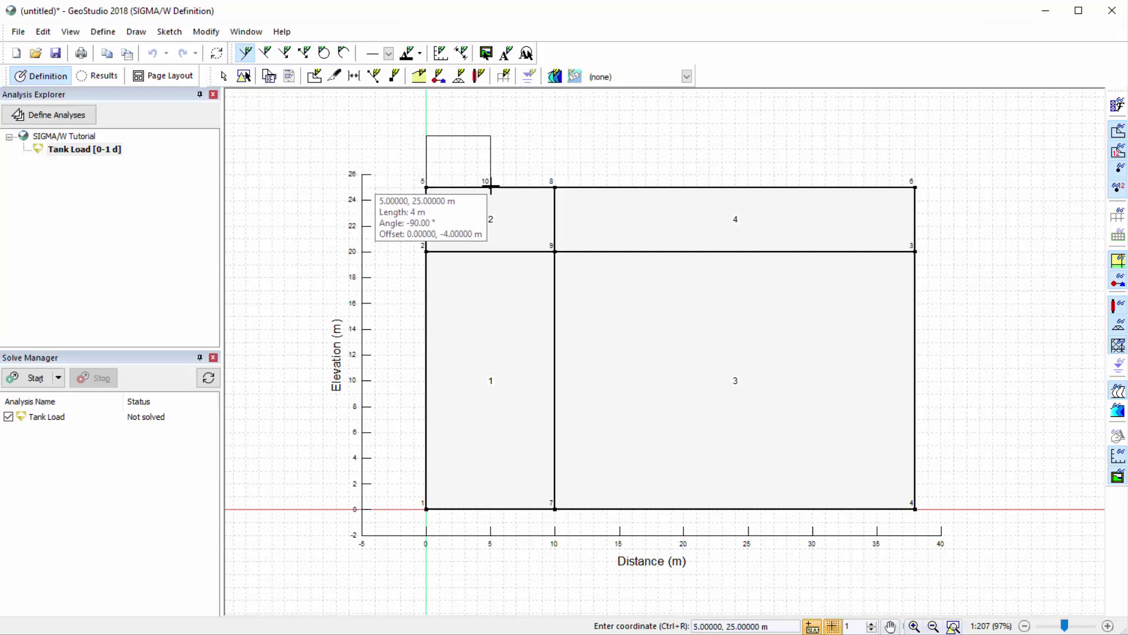
pyautogui.click(491, 187)
pyautogui.rightClick(490, 187)
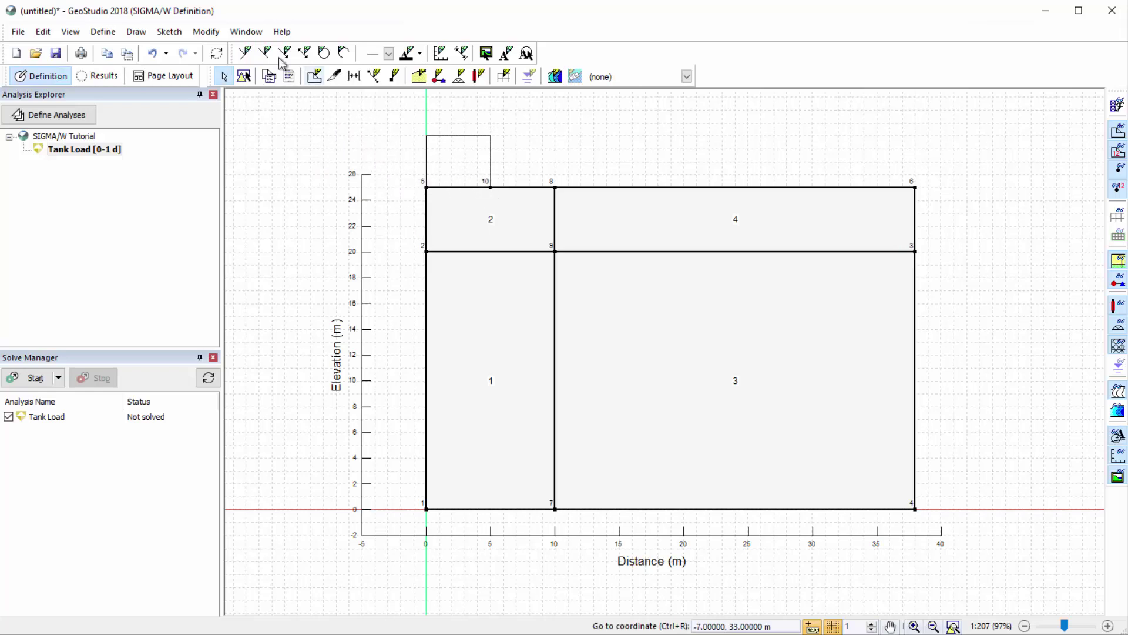
# Select the tank's top sketch line with Modify Objects
pyautogui.click(211, 31)
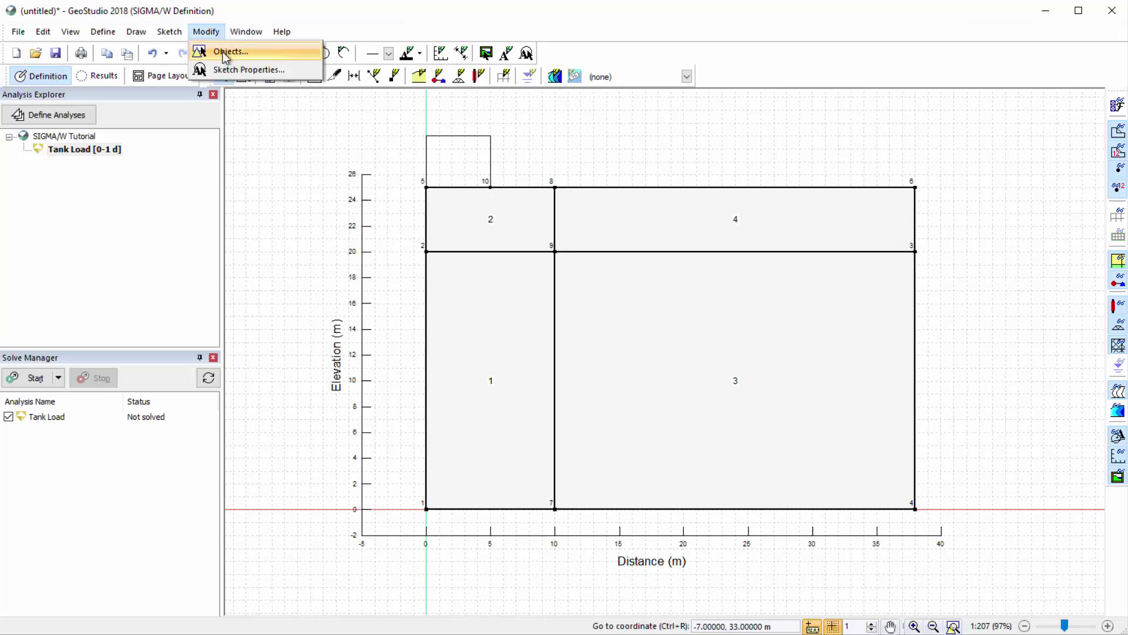
pyautogui.click(222, 51)
pyautogui.click(444, 136)
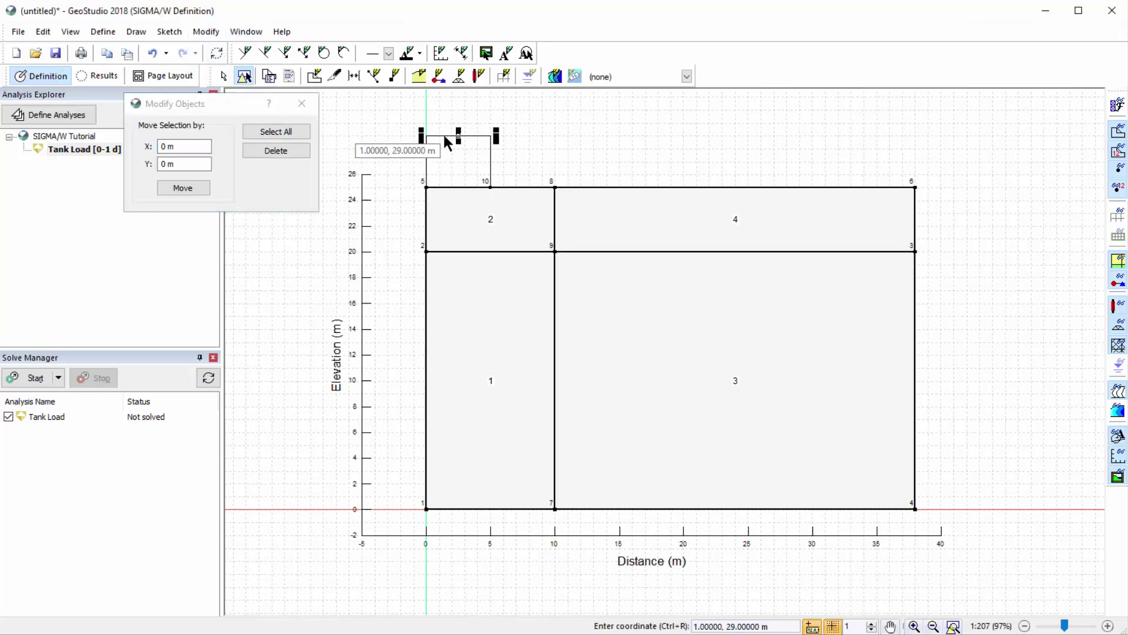
pyautogui.click(303, 105)
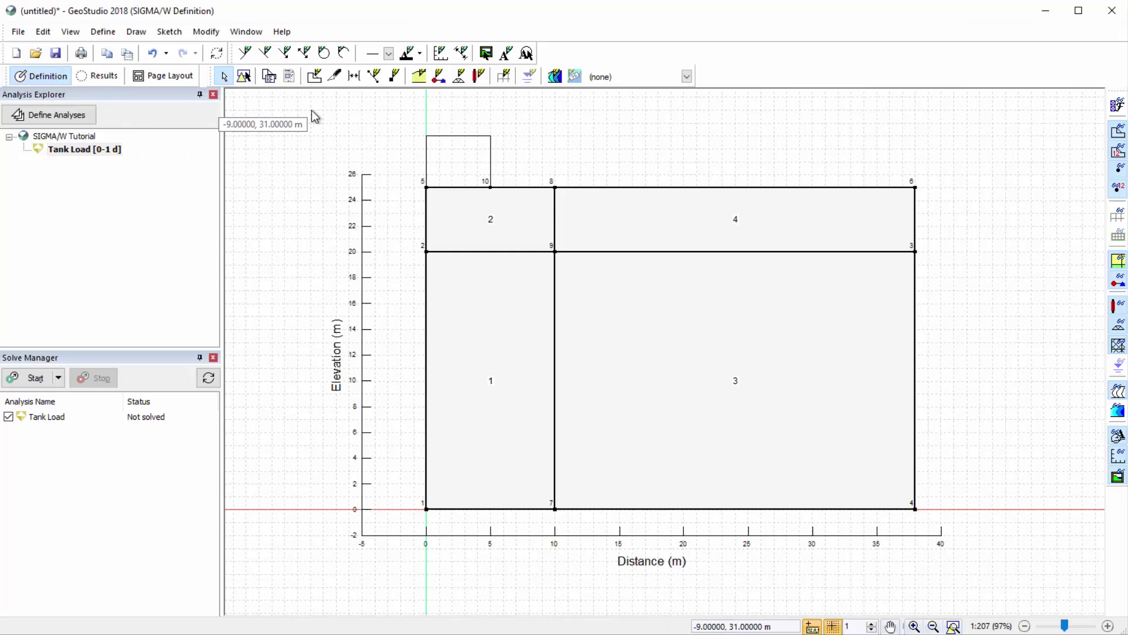
pyautogui.click(102, 33)
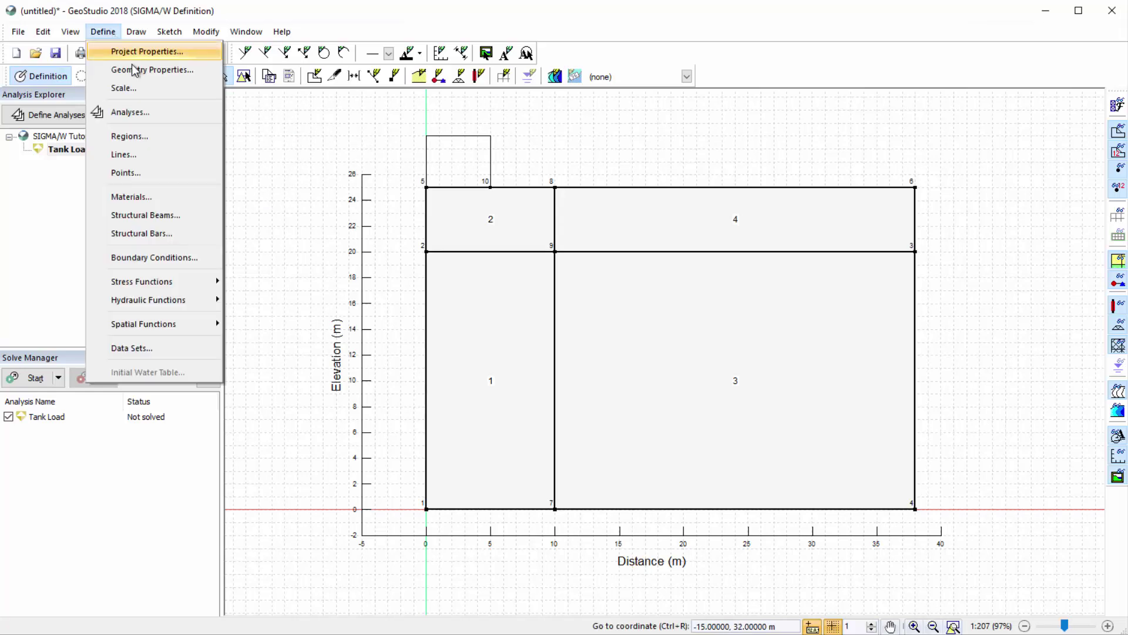
# Add Upper Layer as total-stress linear elastic, E-modulus 3,000 kPa, Poisson's ratio 0.45
pyautogui.click(166, 199)
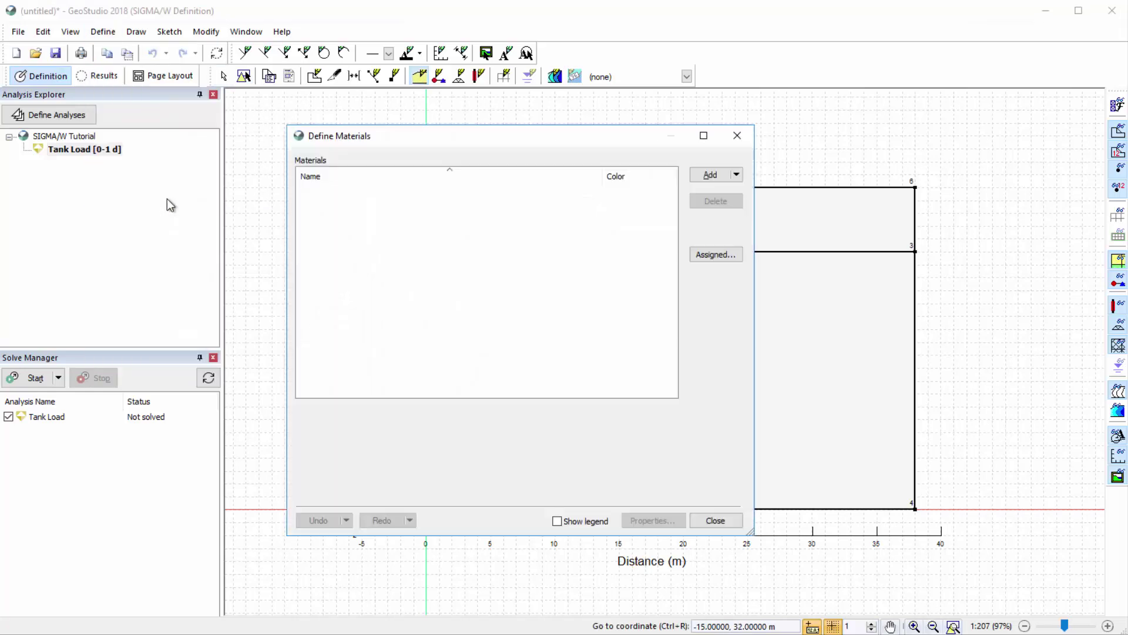
pyautogui.click(701, 177)
pyautogui.click(410, 356)
pyautogui.moveTo(409, 355); pyautogui.dragTo(288, 350)
pyautogui.write('Upper Layer')
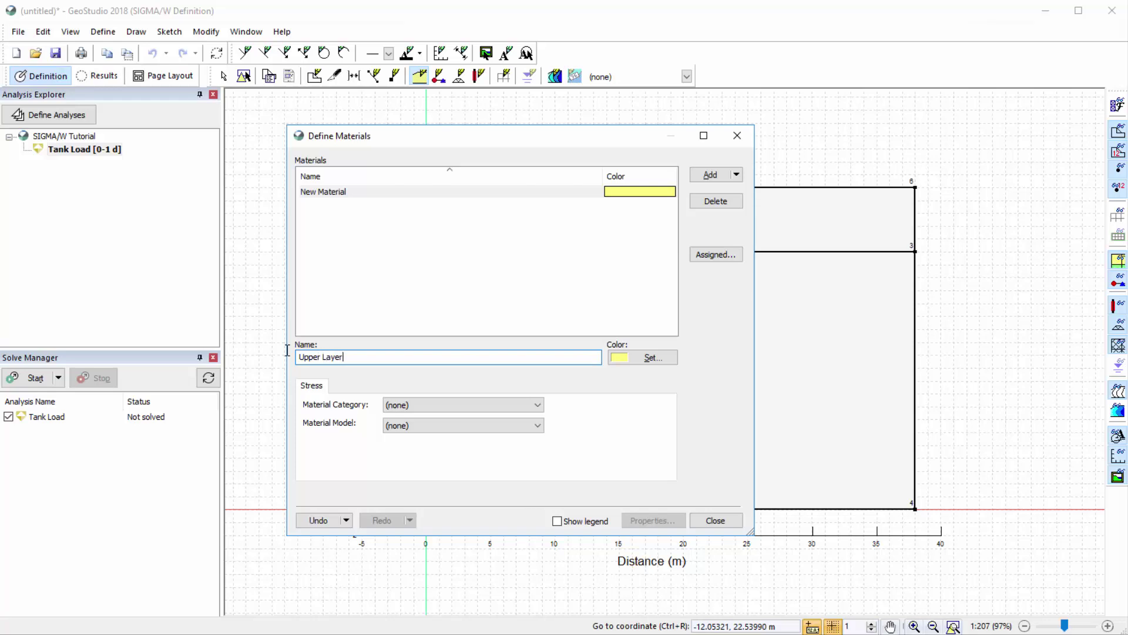
pyautogui.click(396, 403)
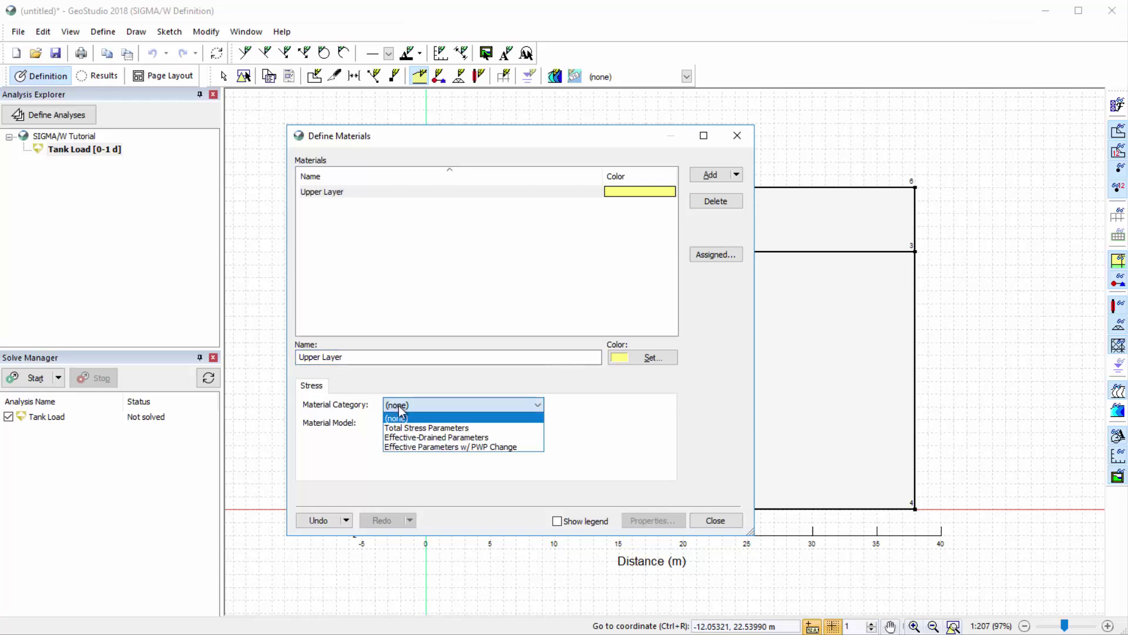
pyautogui.click(461, 429)
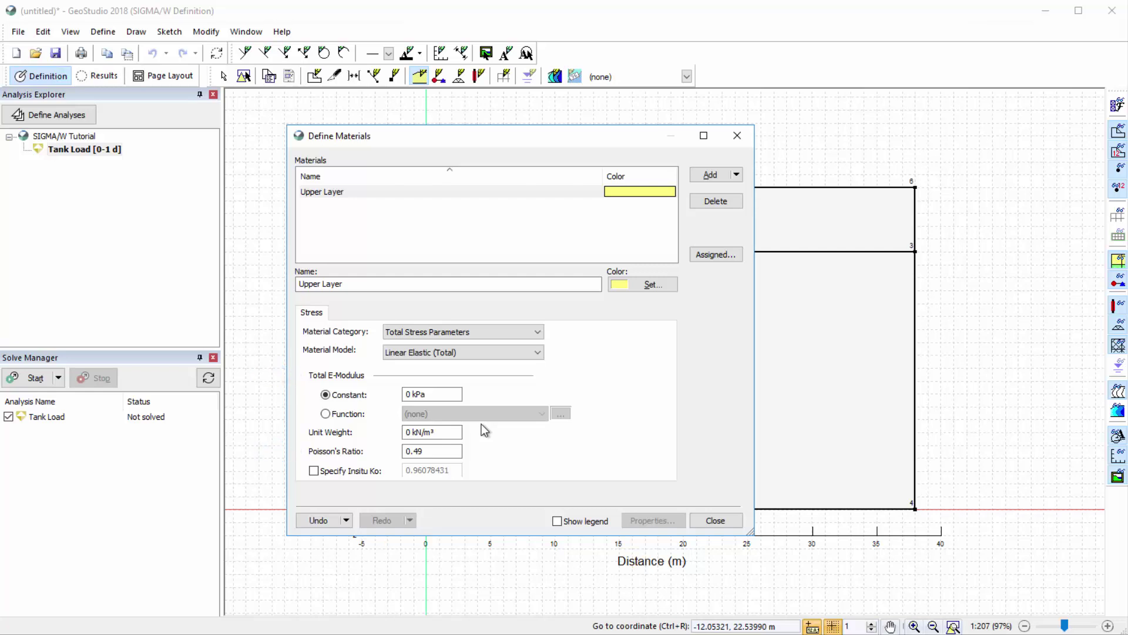
pyautogui.click(406, 394)
pyautogui.write('300')
pyautogui.click(432, 453)
pyautogui.press('BackSpace')
pyautogui.write('5')
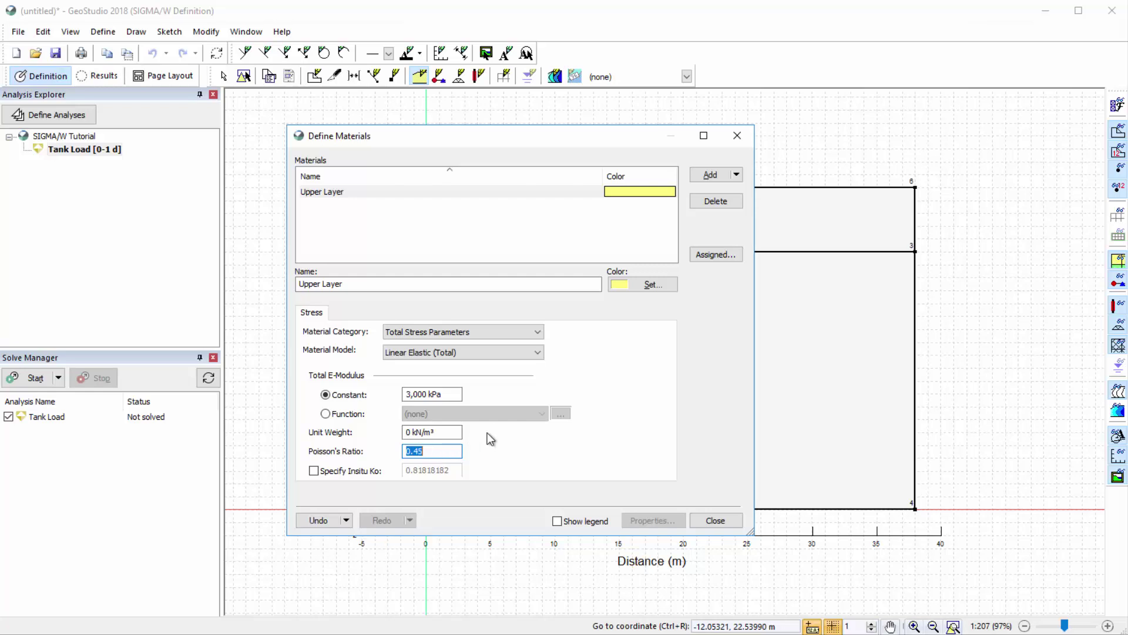
# Clone Upper Layer as Lower Layer with E-Modulus 4,000 kPa, then close Materials
pyautogui.click(736, 175)
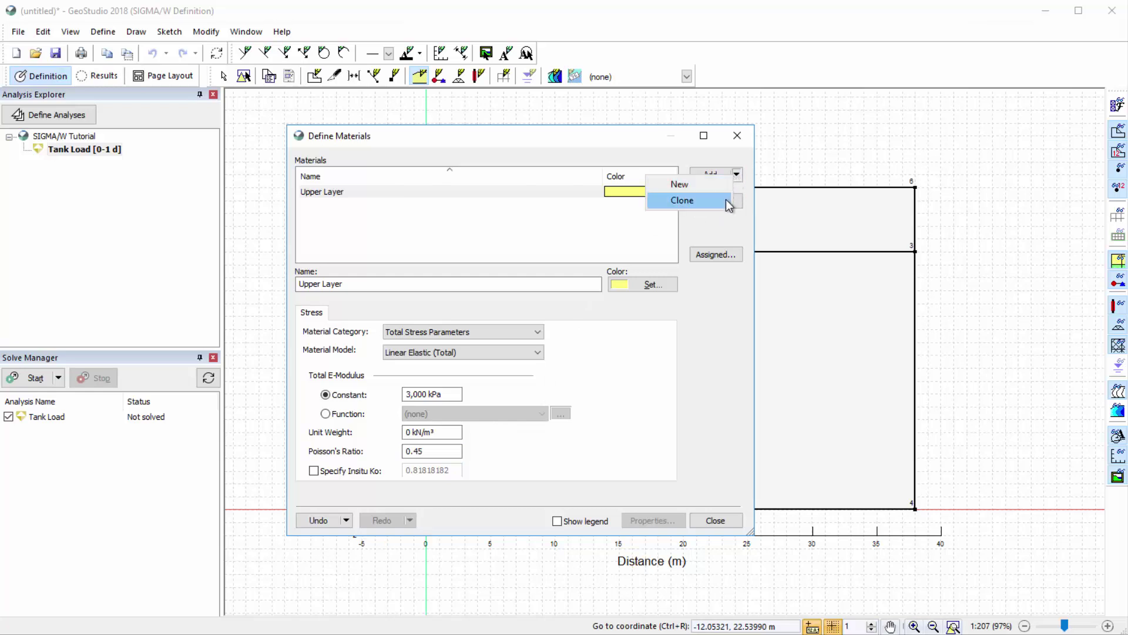
pyautogui.click(729, 201)
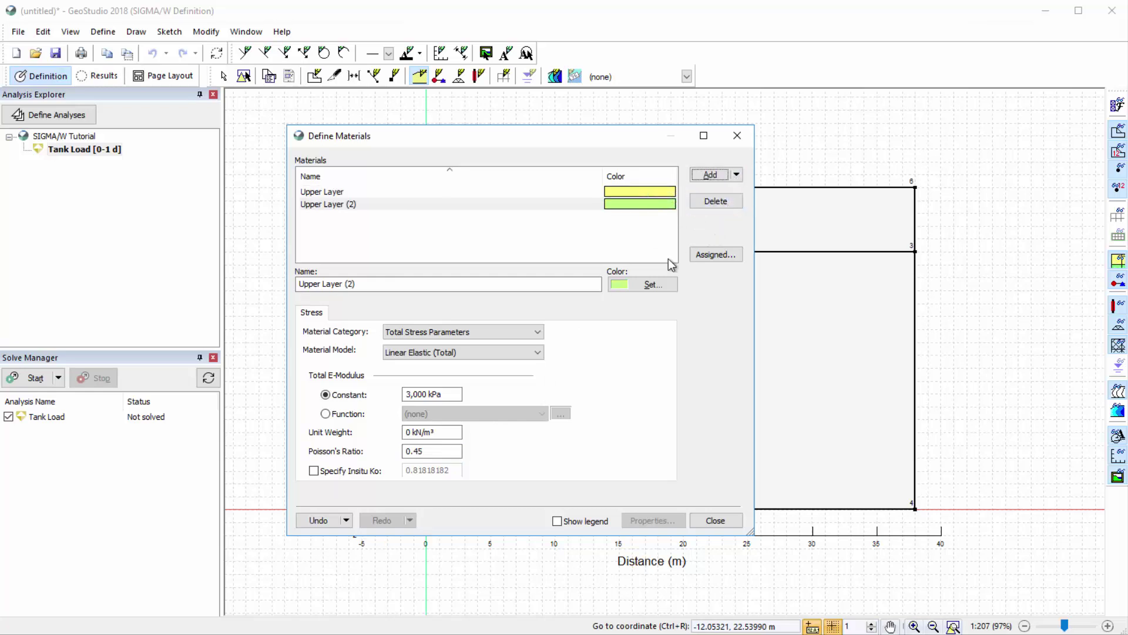
pyautogui.moveTo(355, 283); pyautogui.dragTo(284, 275)
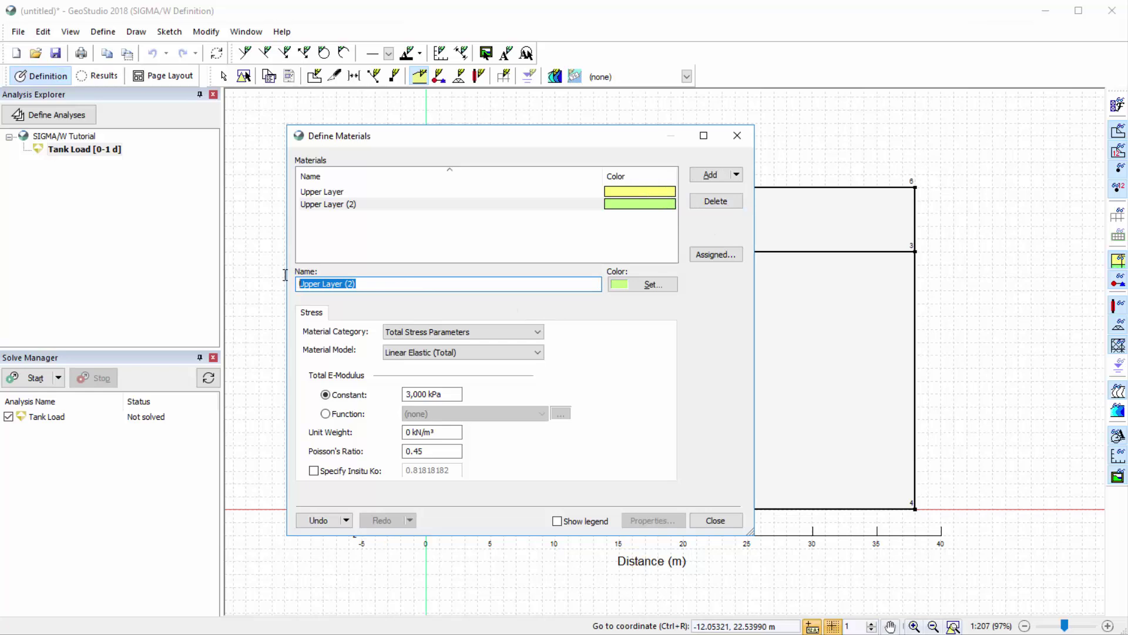
pyautogui.write('Lower Layer')
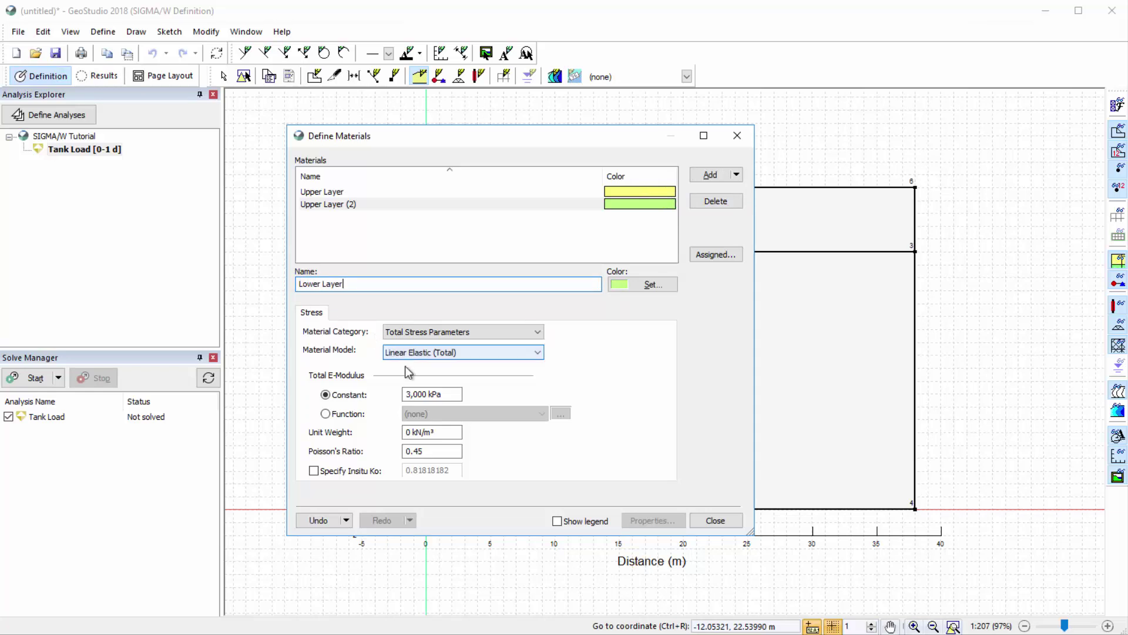
pyautogui.click(407, 395)
pyautogui.press('BackSpace')
pyautogui.write('4')
pyautogui.press('Return')
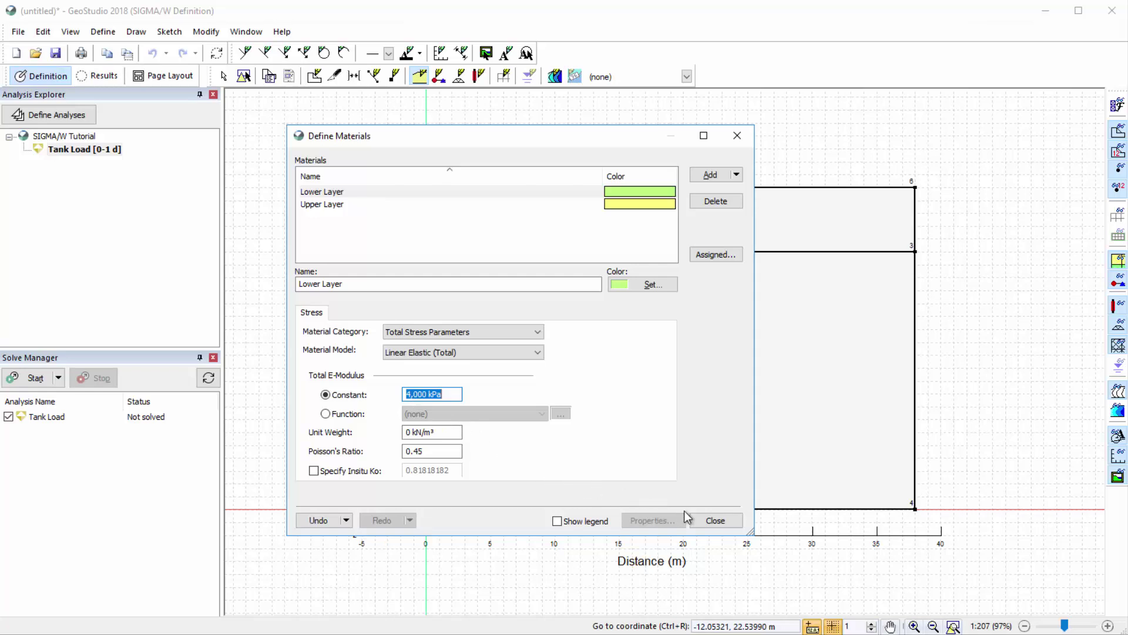
pyautogui.click(704, 519)
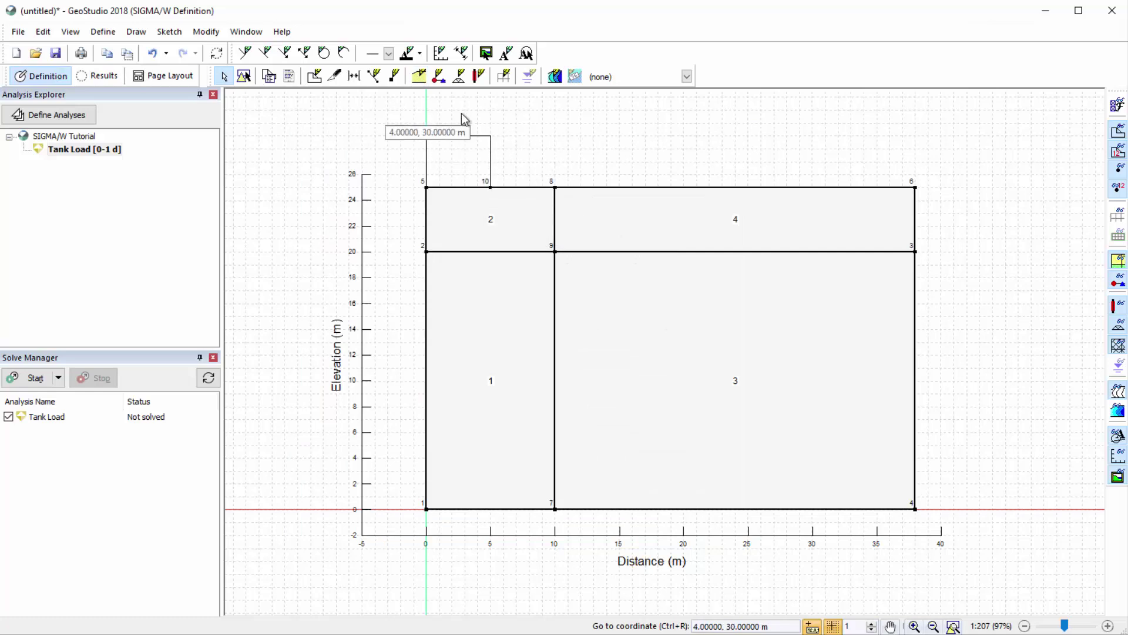
# Assign Upper Layer to regions 2 and 4
pyautogui.click(419, 79)
pyautogui.click(287, 136)
pyautogui.click(453, 227)
pyautogui.click(591, 243)
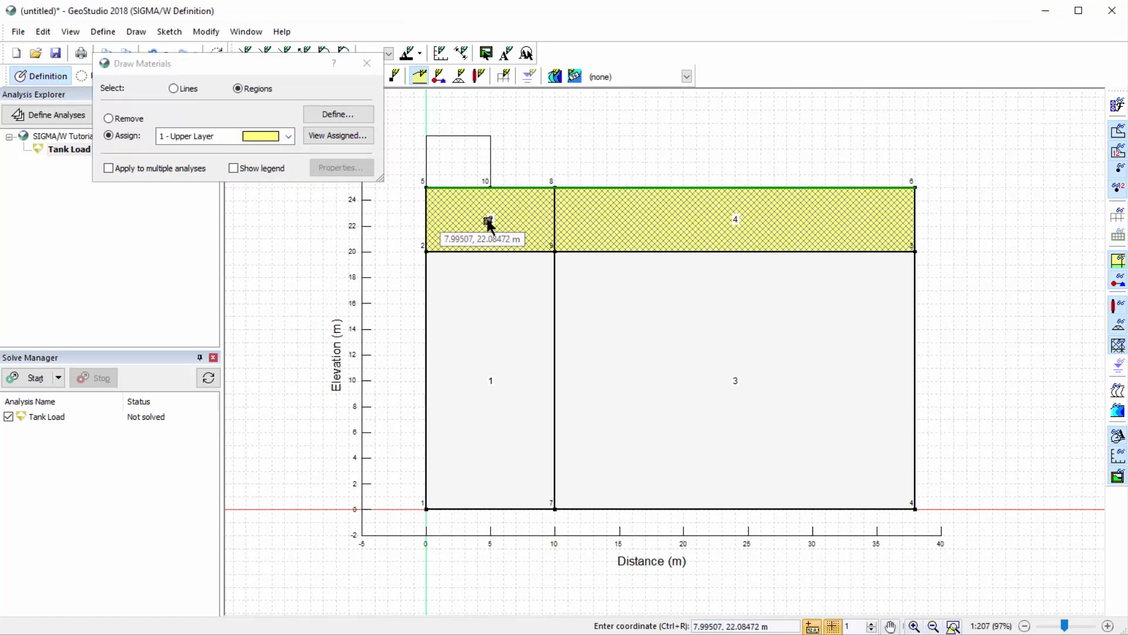
# Assign Lower Layer to regions 1 and 3
pyautogui.click(283, 138)
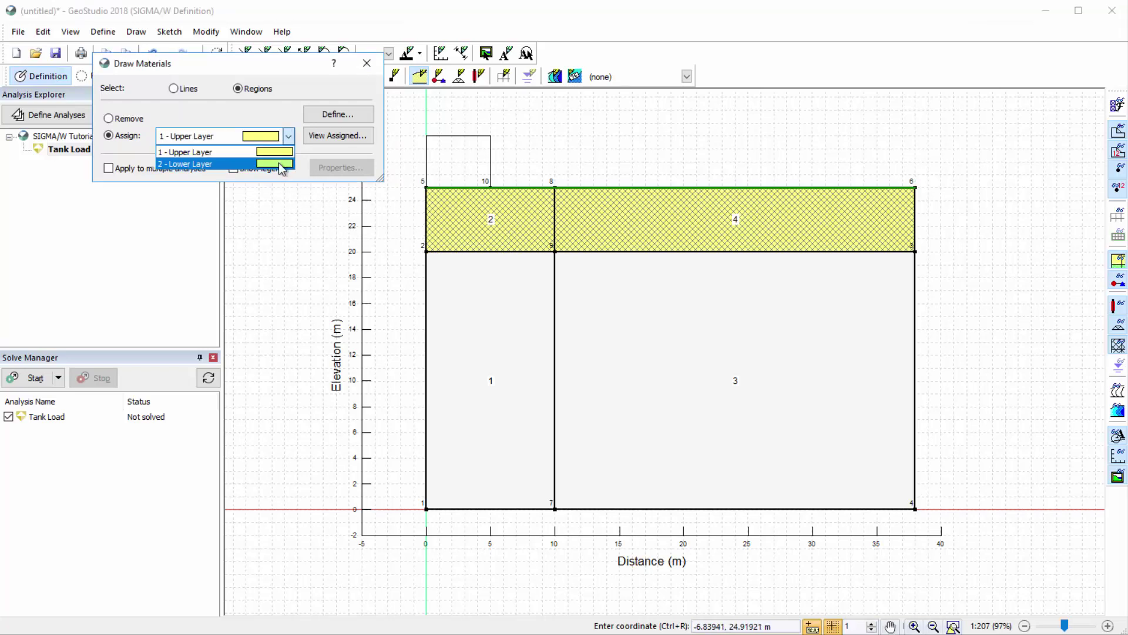
pyautogui.click(282, 165)
pyautogui.click(455, 264)
pyautogui.click(608, 292)
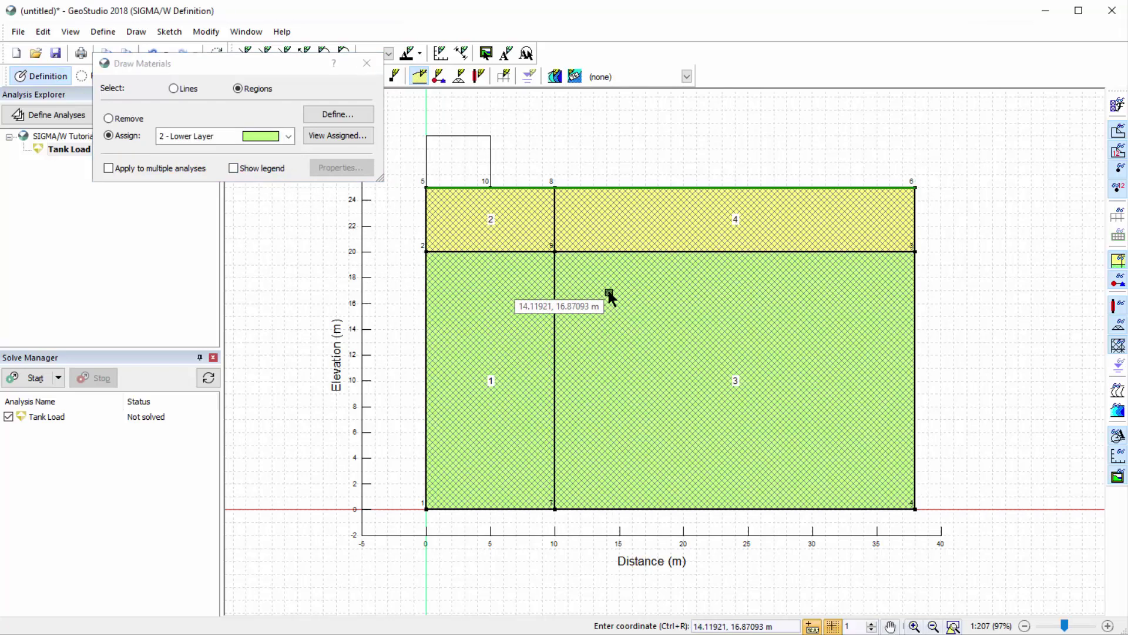
# Insert a material-properties table text label above the model
pyautogui.click(366, 64)
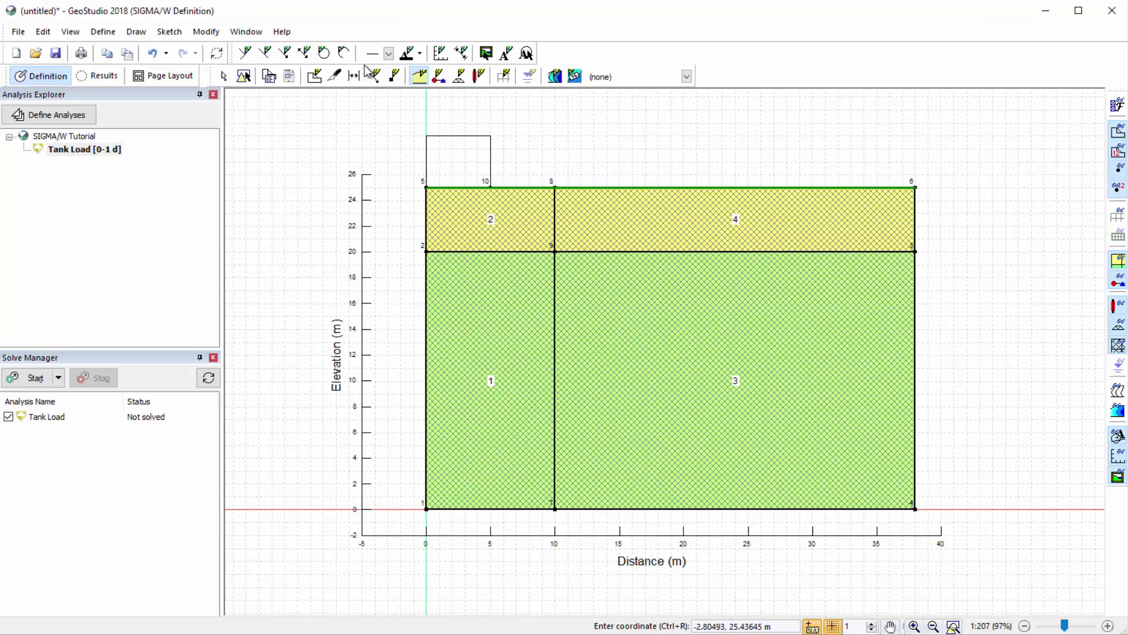
pyautogui.click(169, 31)
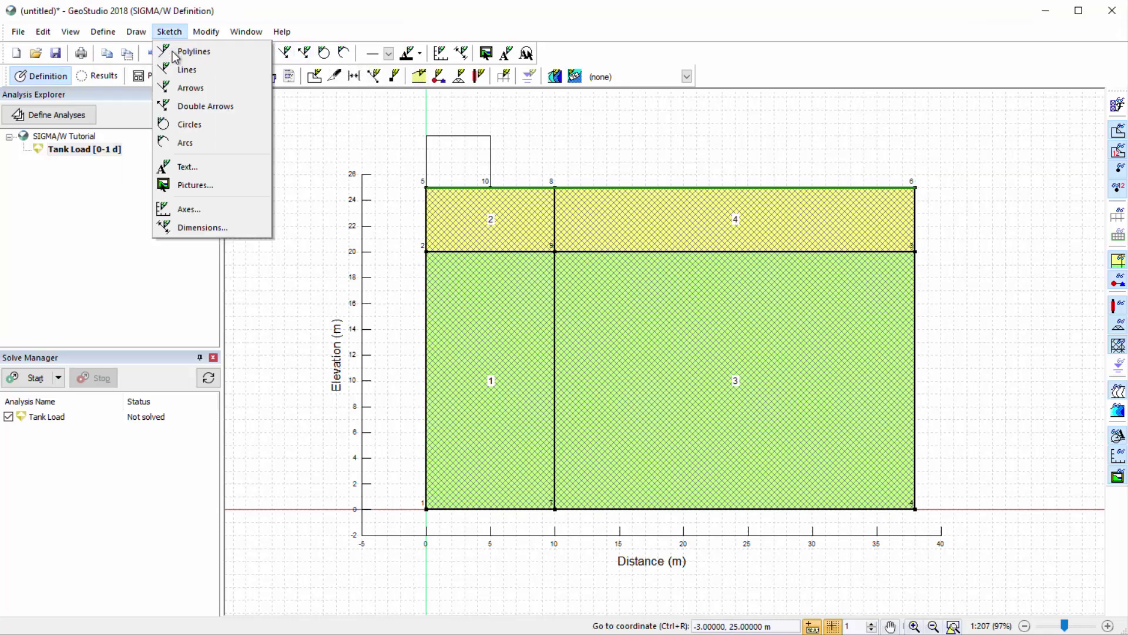
pyautogui.click(190, 165)
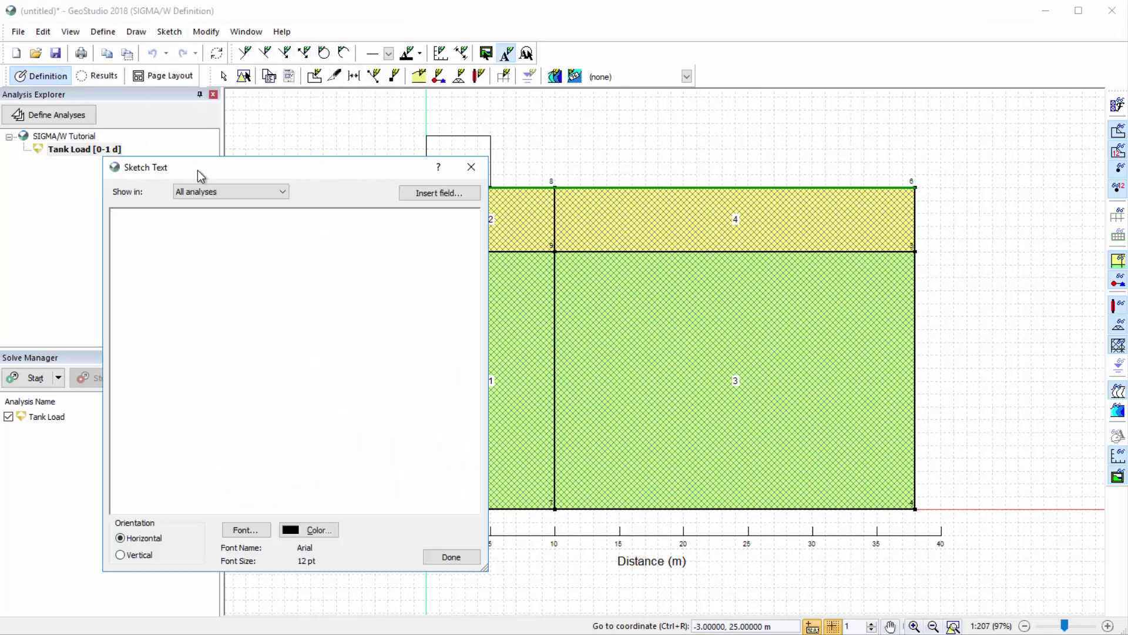
pyautogui.click(400, 194)
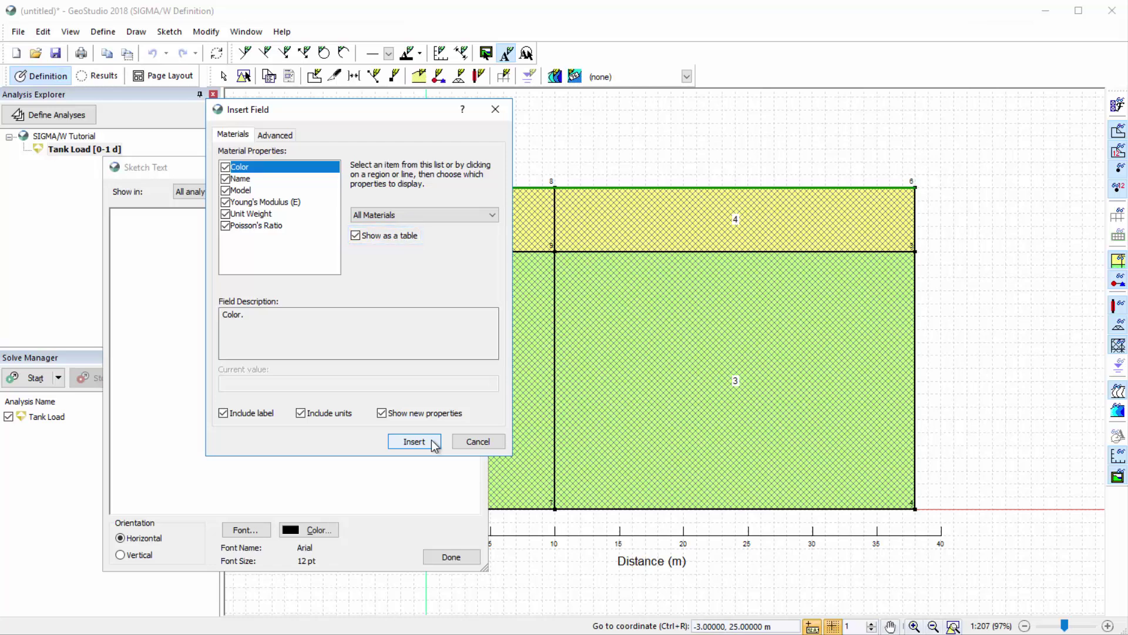
pyautogui.click(415, 441)
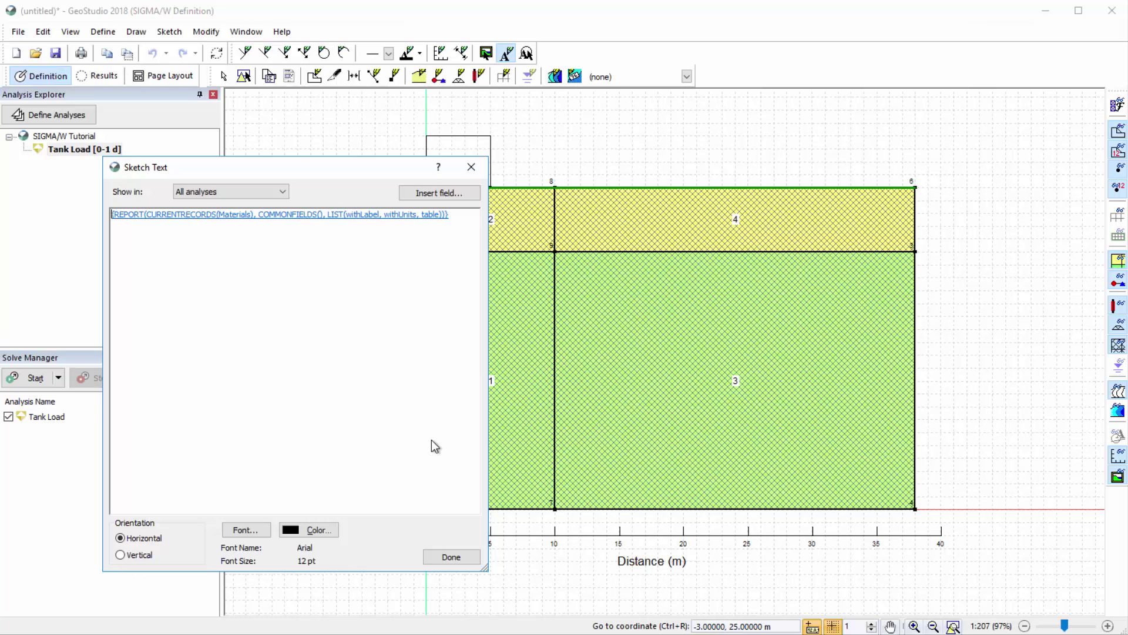
pyautogui.click(587, 160)
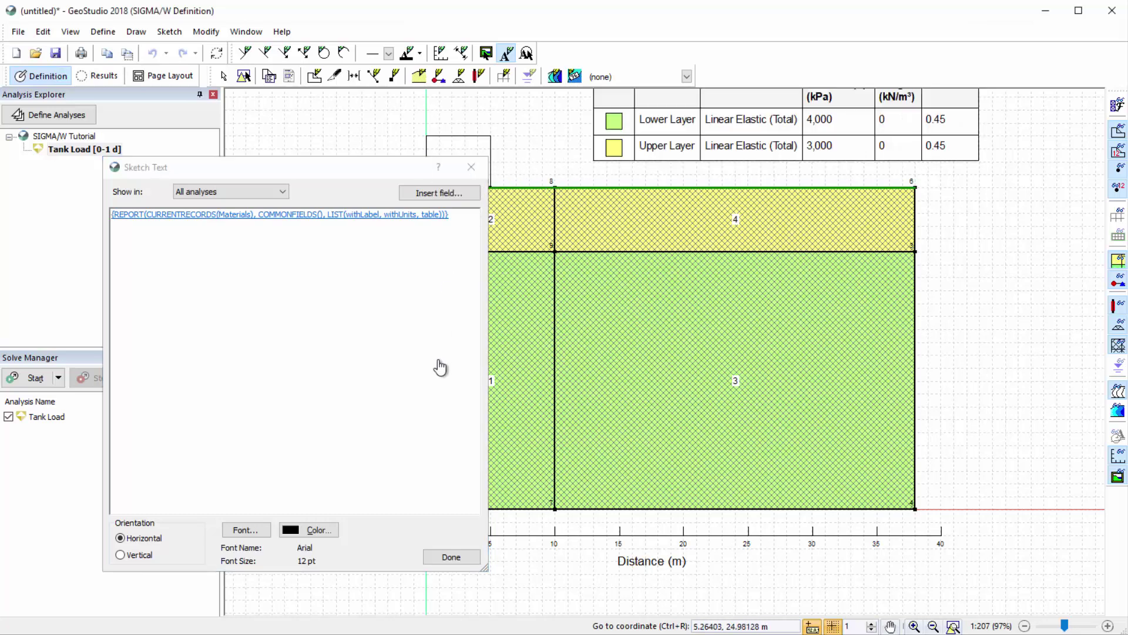
pyautogui.click(455, 556)
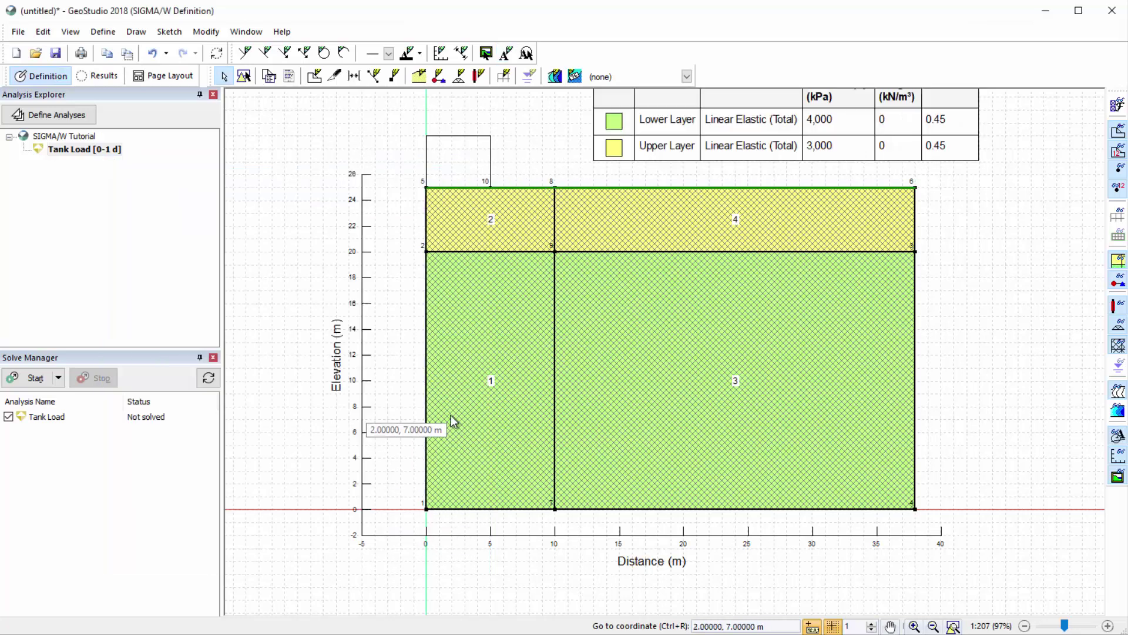
pyautogui.scroll(-1, 446, 416)
# Move the materials table to sit near the top, above the model
pyautogui.click(208, 32)
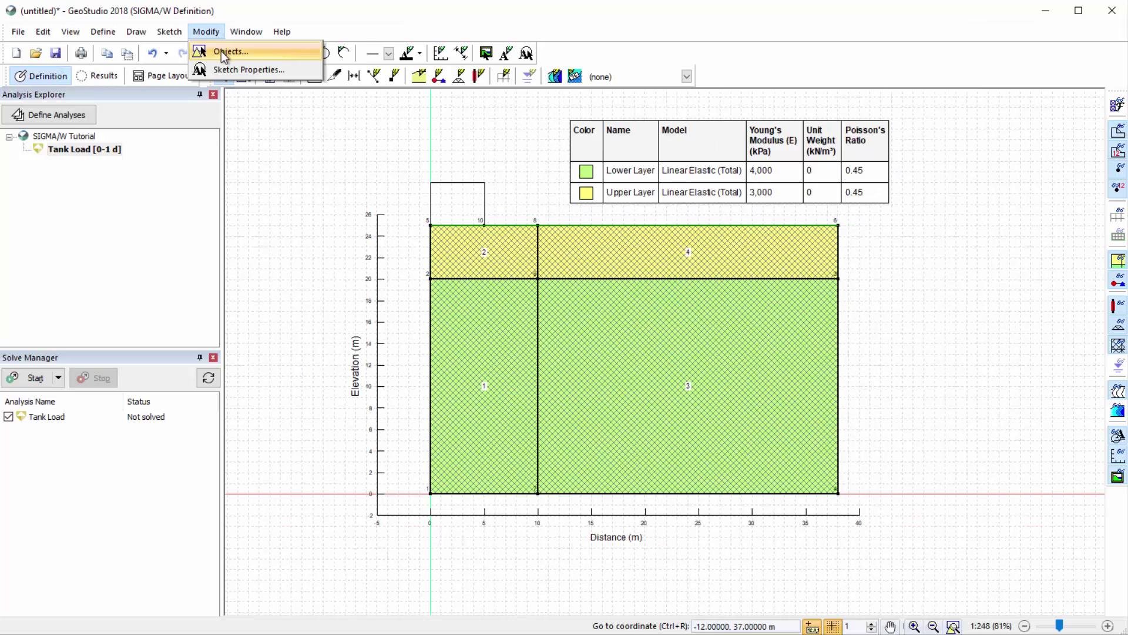
pyautogui.click(222, 54)
pyautogui.click(621, 166)
pyautogui.moveTo(618, 160)
pyautogui.mouseDown()
pyautogui.moveTo(618, 147)
pyautogui.moveTo(518, 152)
pyautogui.mouseUp()
pyautogui.click(303, 105)
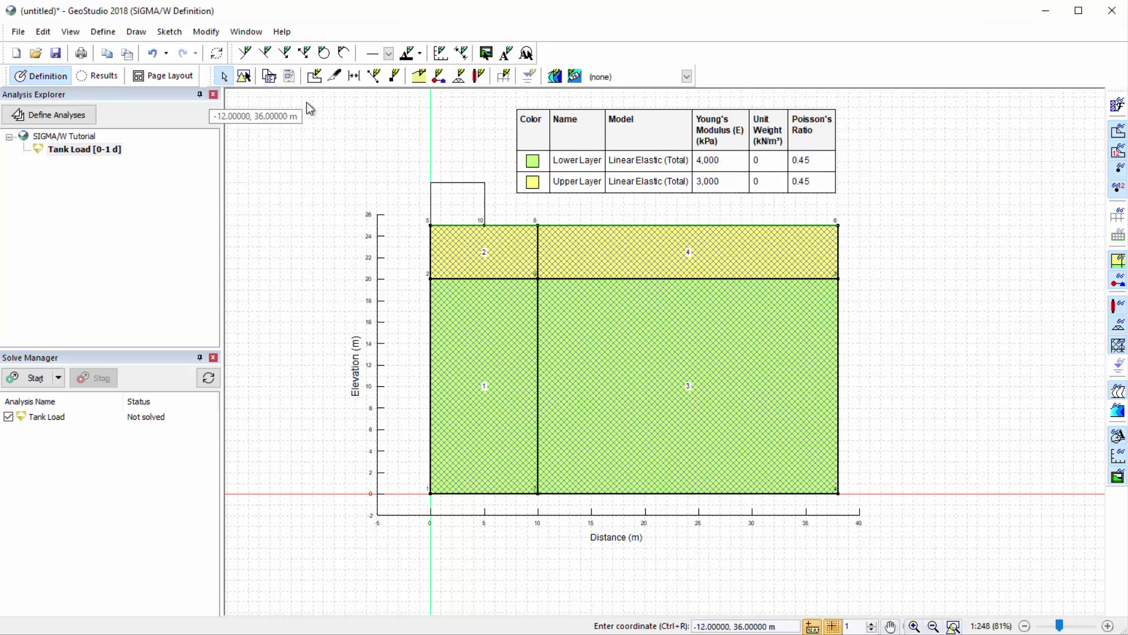
# Add an X-Y Stress boundary condition named Tank Pressure with Y-Stress -40 kPa
pyautogui.click(113, 34)
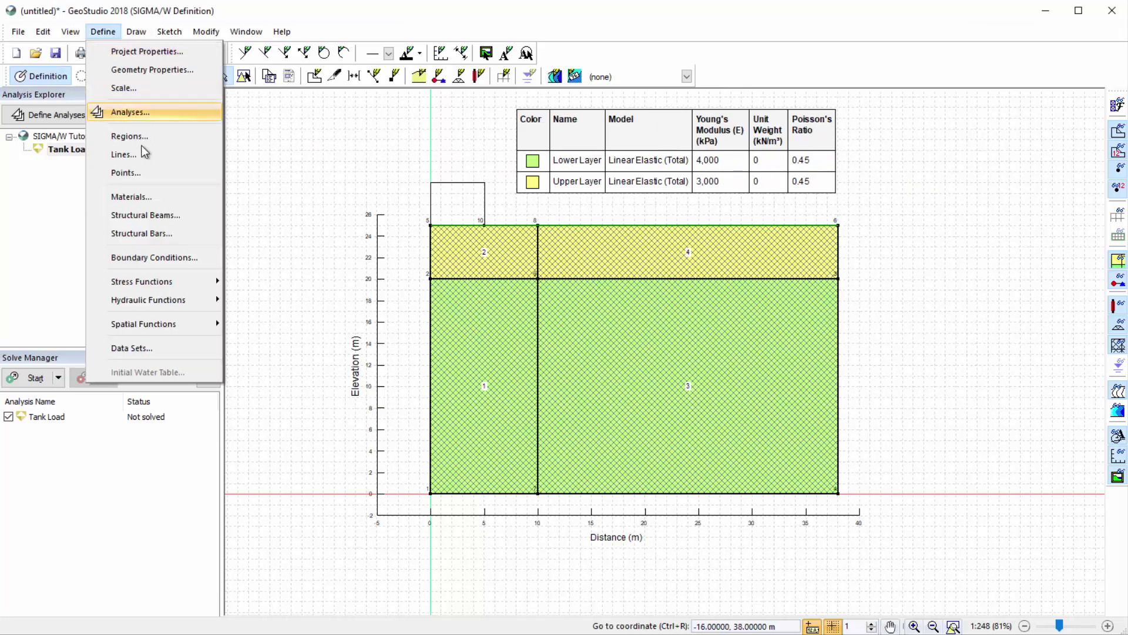
pyautogui.click(200, 257)
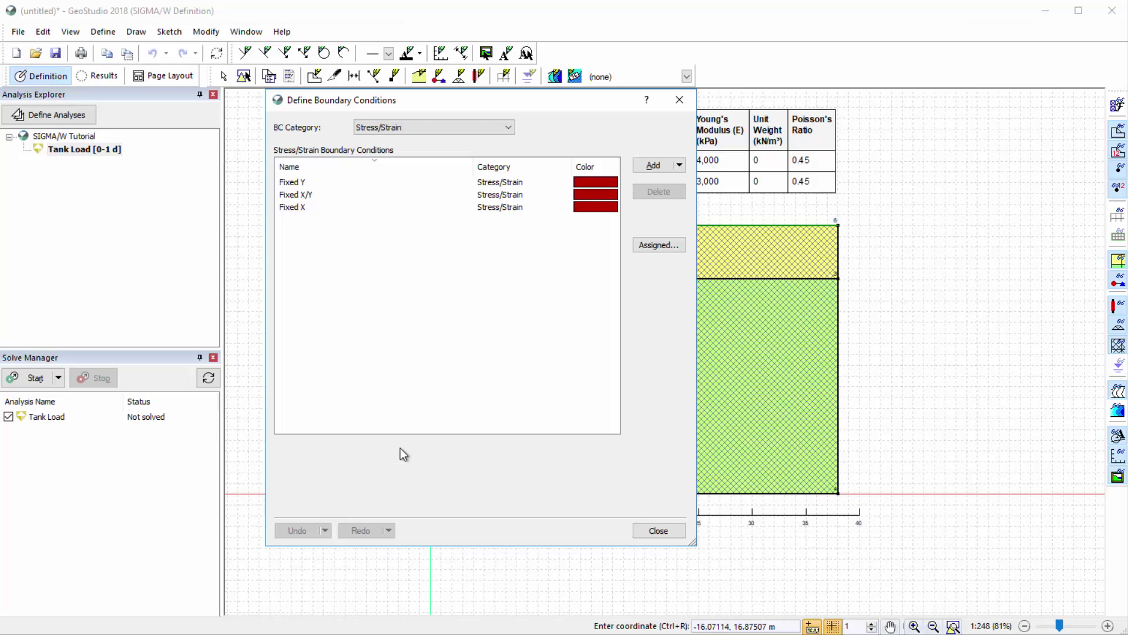
pyautogui.click(656, 169)
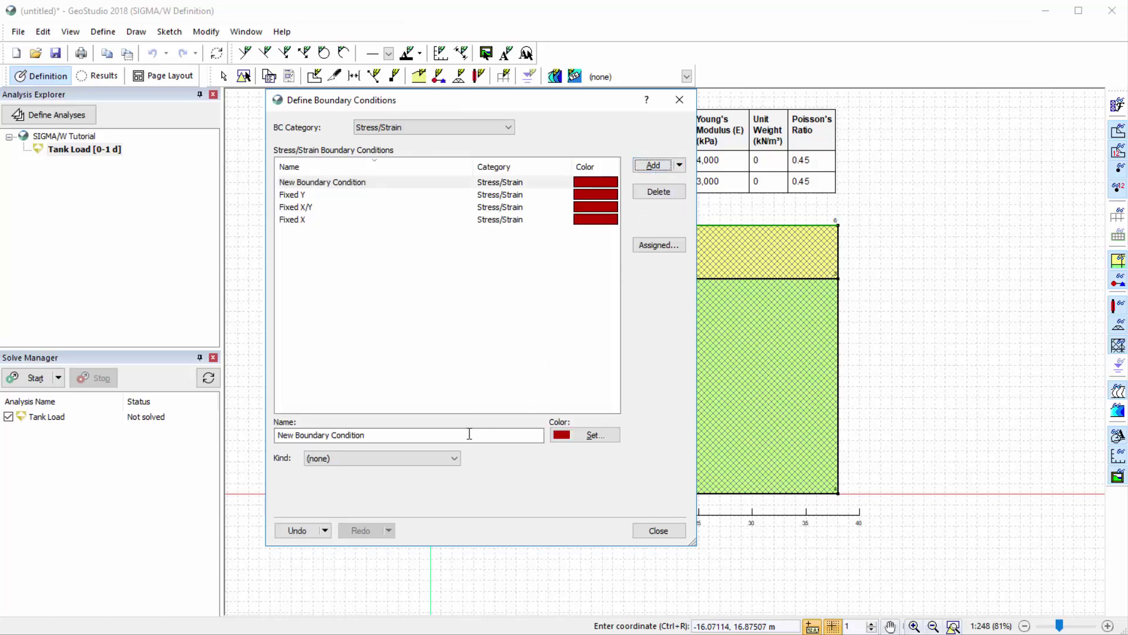
pyautogui.moveTo(469, 435); pyautogui.dragTo(279, 435)
pyautogui.write('Ta')
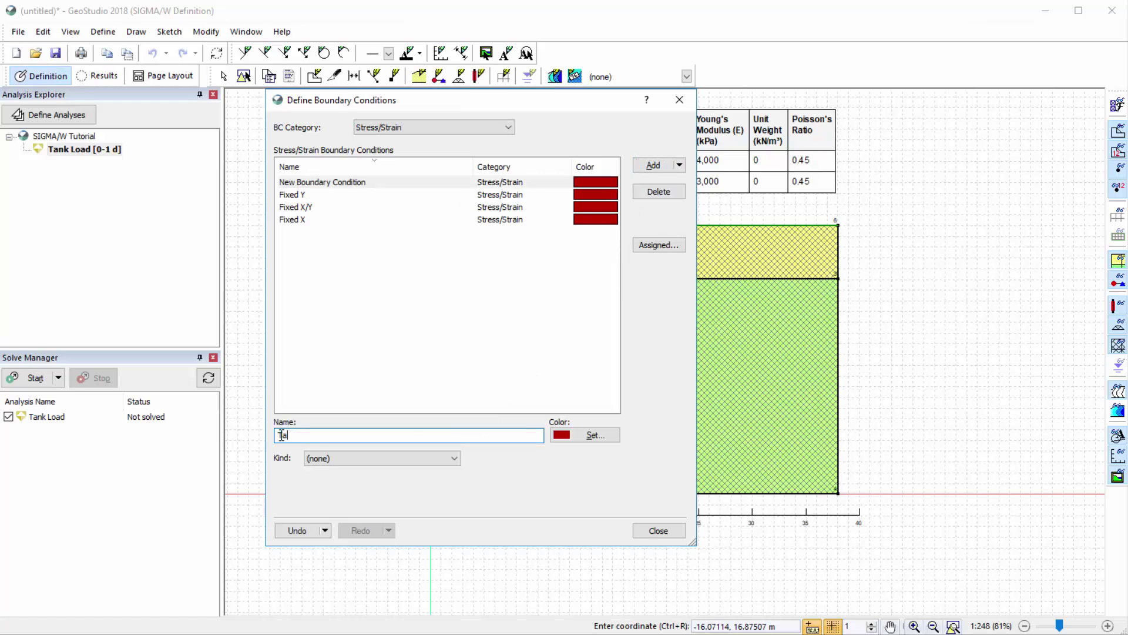
pyautogui.write('nk Pressure')
pyautogui.click(353, 458)
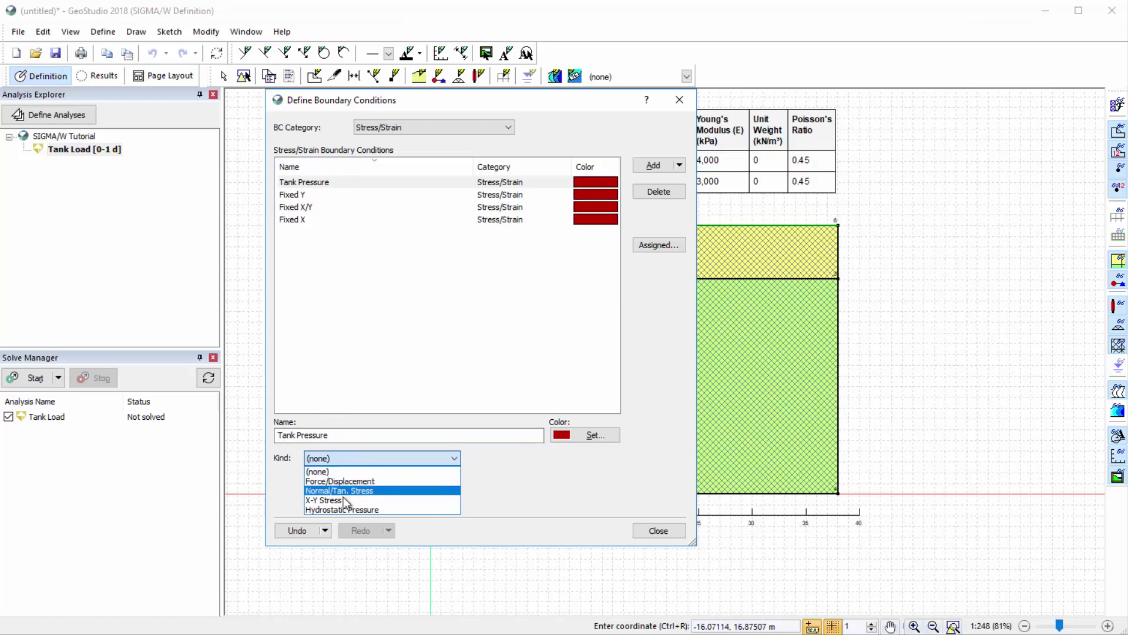
pyautogui.click(342, 498)
pyautogui.doubleClick(360, 478)
pyautogui.write('-40 kPa')
pyautogui.press('Return')
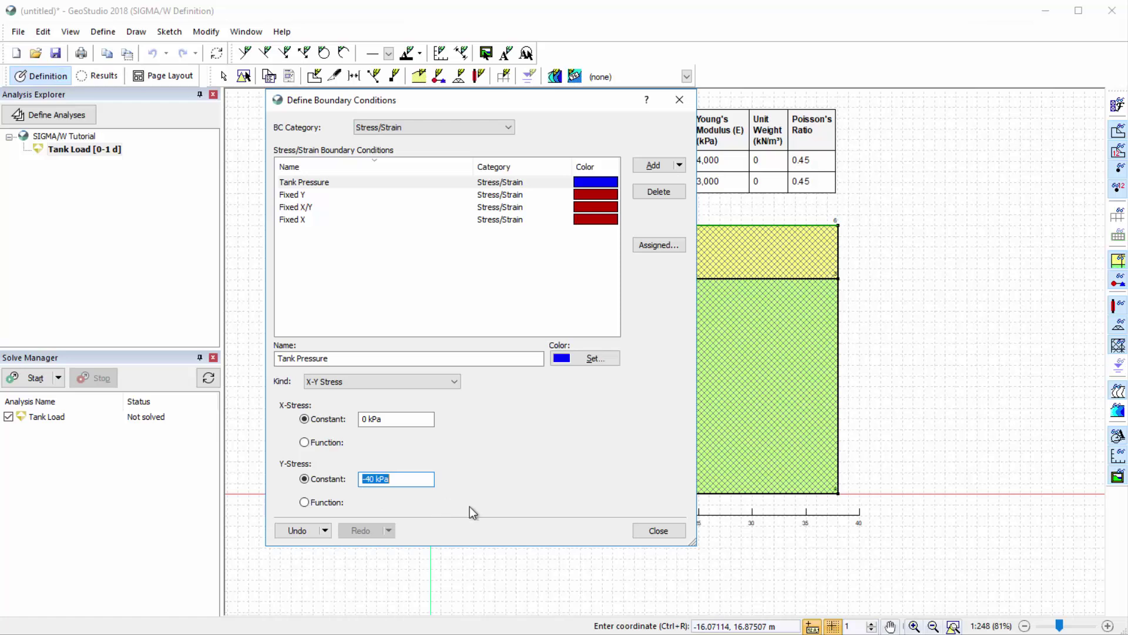
# Fix the left and right edges of both layers horizontally
pyautogui.click(659, 531)
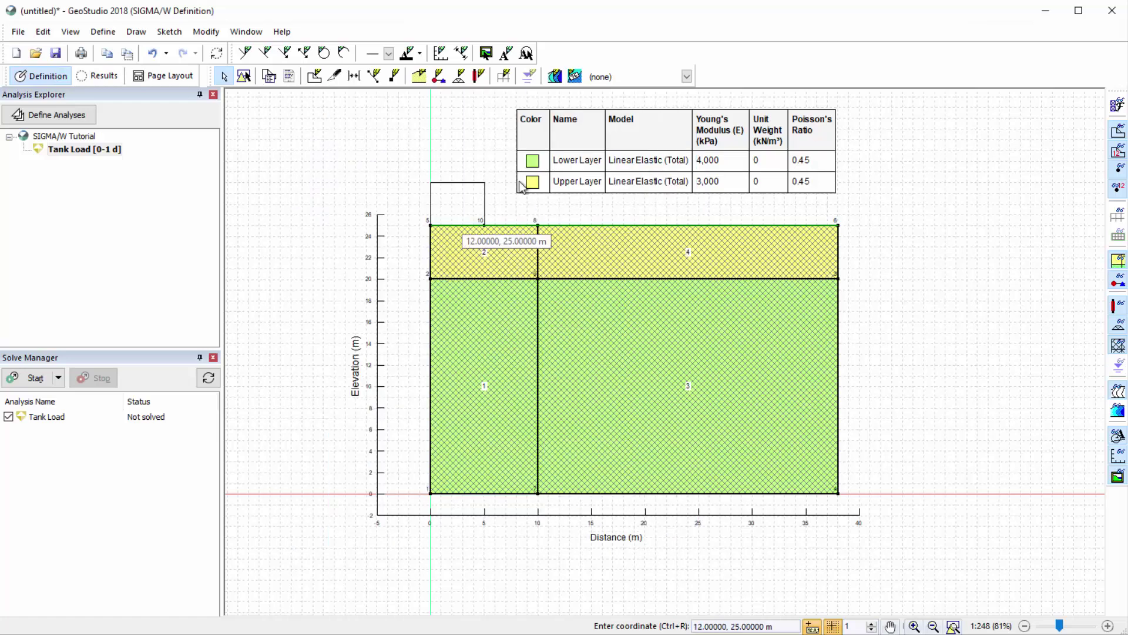
pyautogui.click(439, 79)
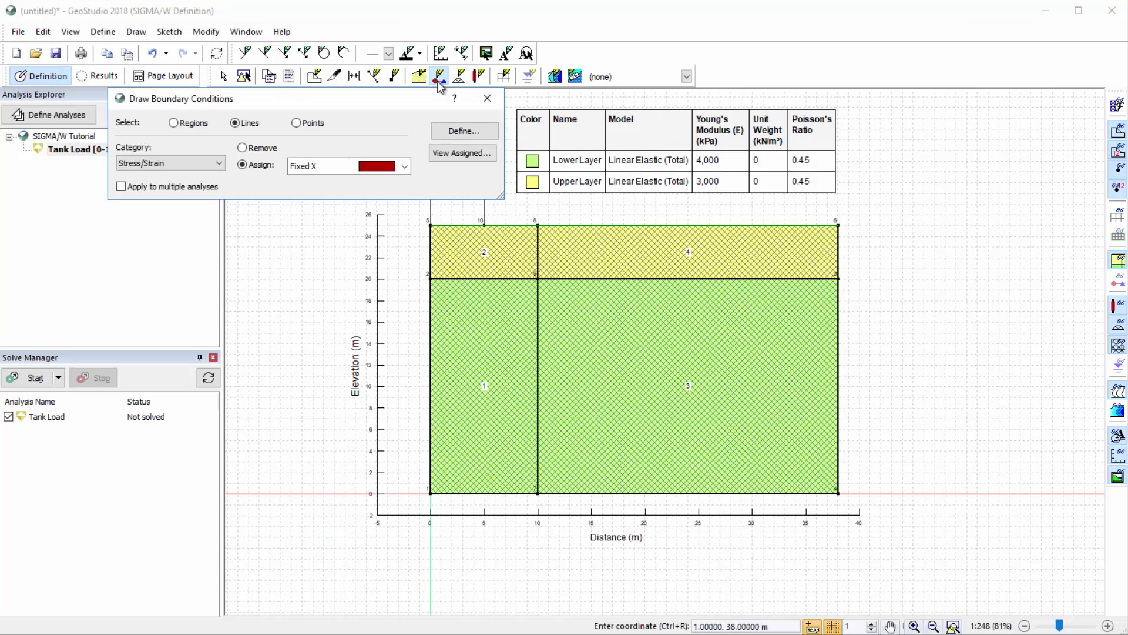
pyautogui.click(431, 251)
pyautogui.click(431, 304)
pyautogui.click(839, 353)
pyautogui.click(838, 267)
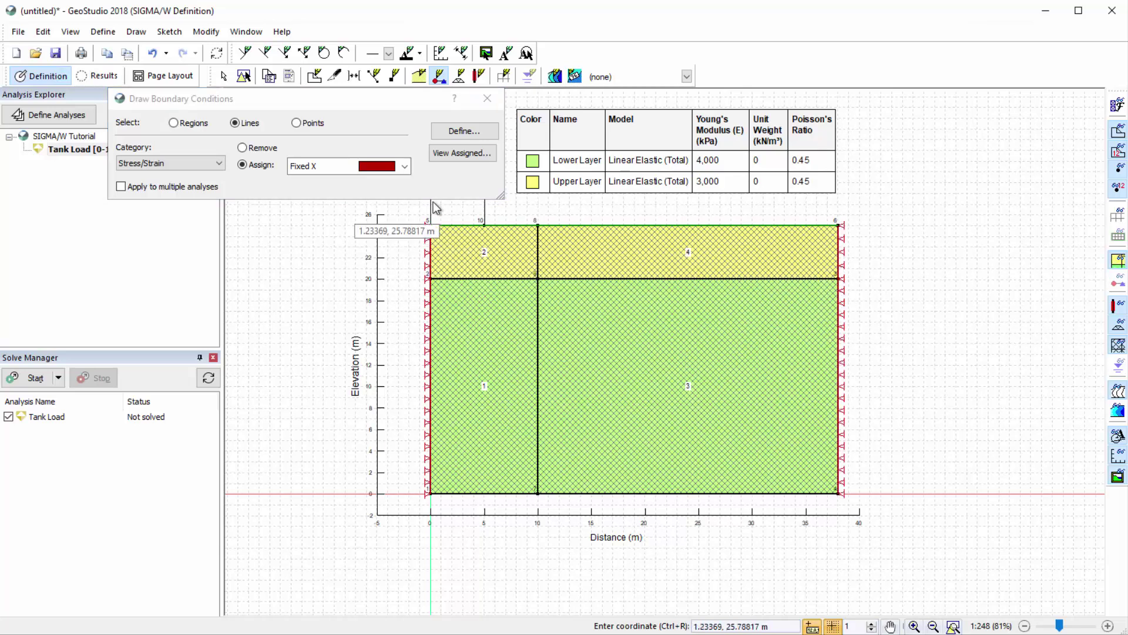
# Assign Fixed X/Y to both parts of the bottom edge
pyautogui.click(404, 167)
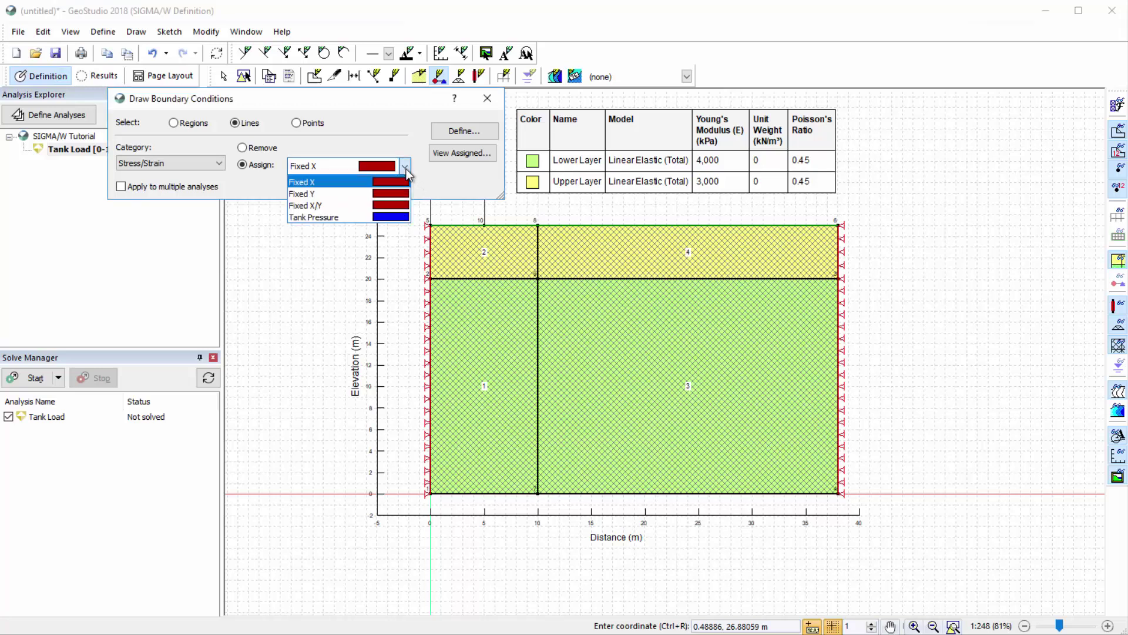
pyautogui.click(405, 209)
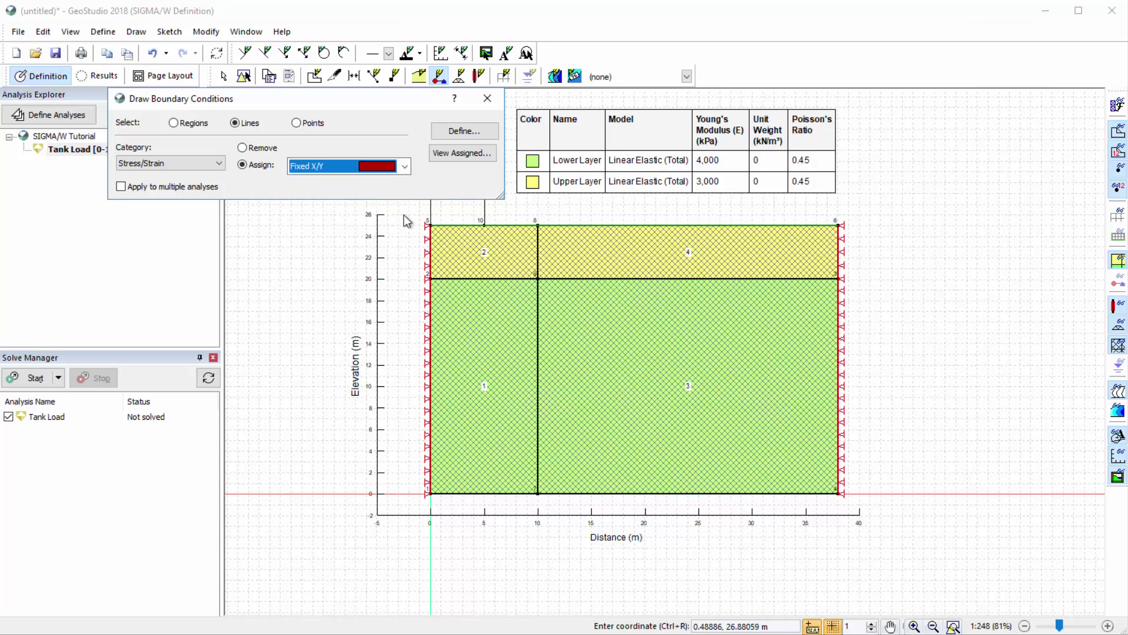
pyautogui.click(494, 494)
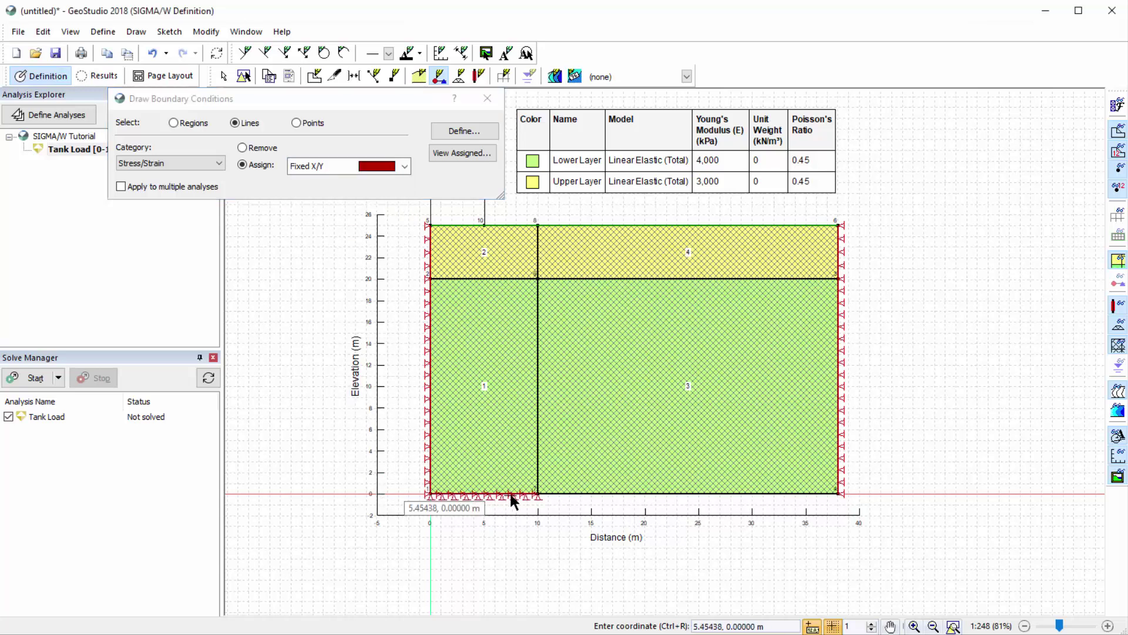
pyautogui.click(560, 490)
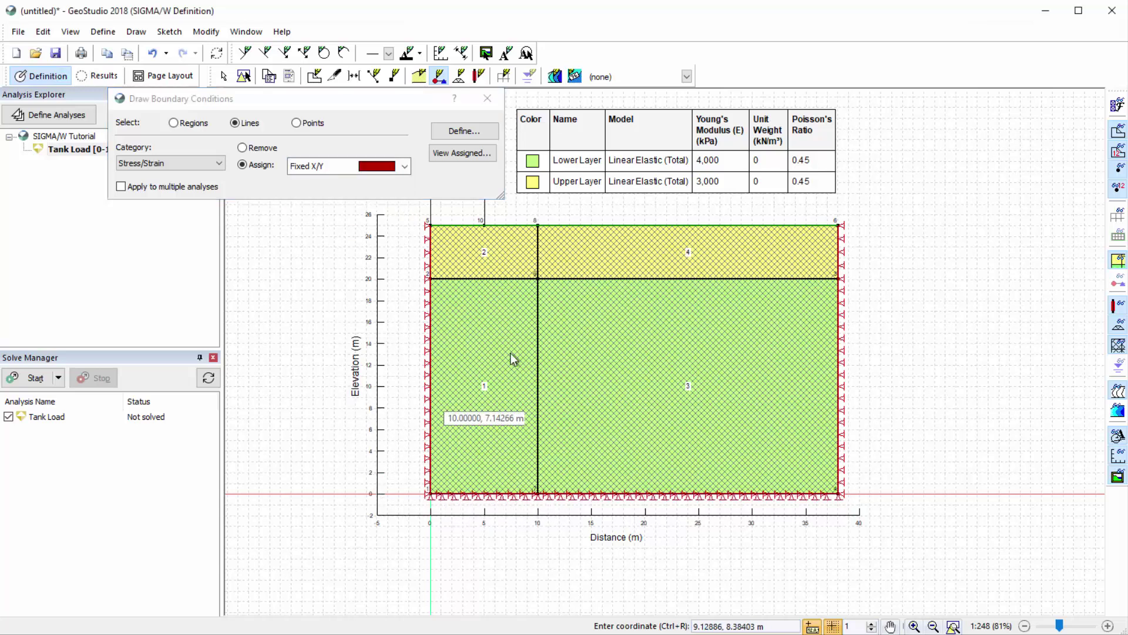
# Apply Tank Pressure to the top-left edge from 0 to 5 m
pyautogui.click(404, 166)
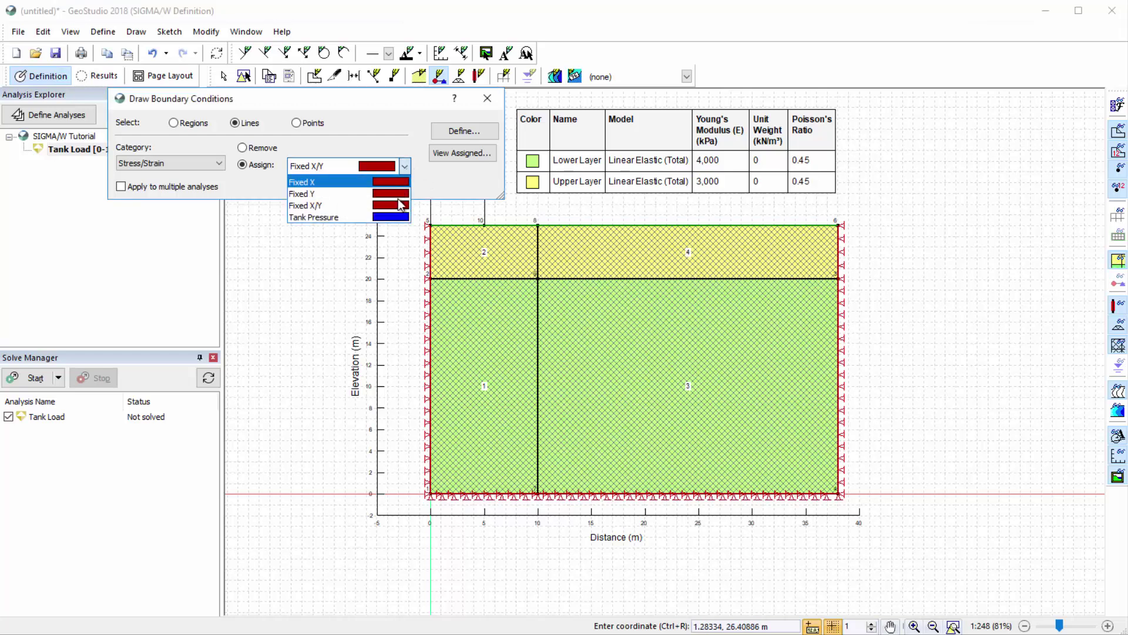
pyautogui.click(394, 217)
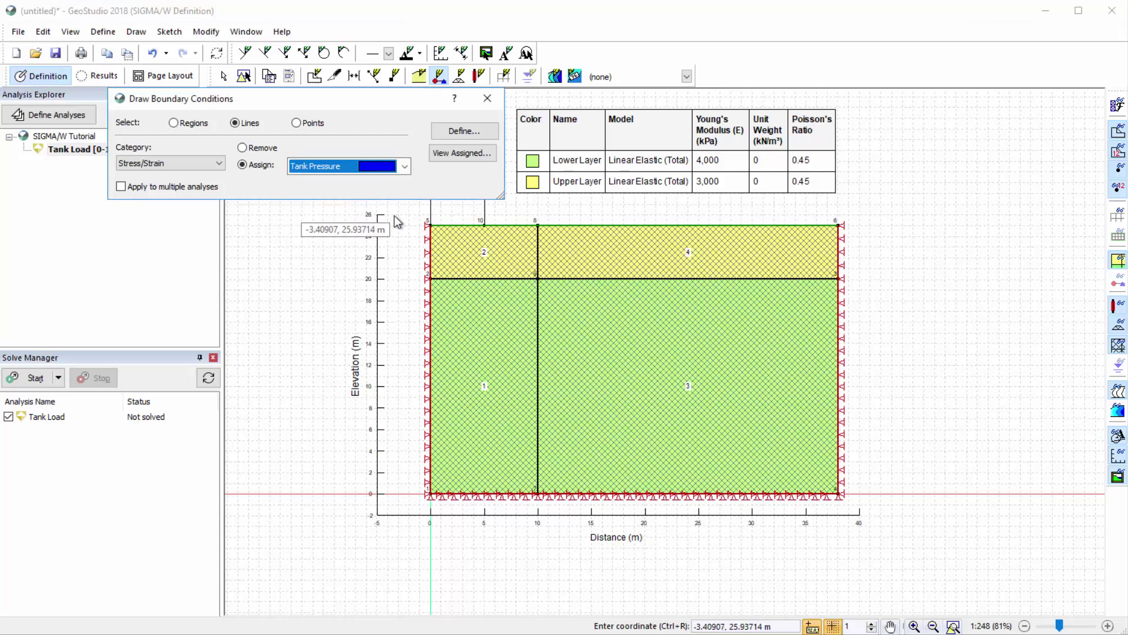
pyautogui.click(443, 224)
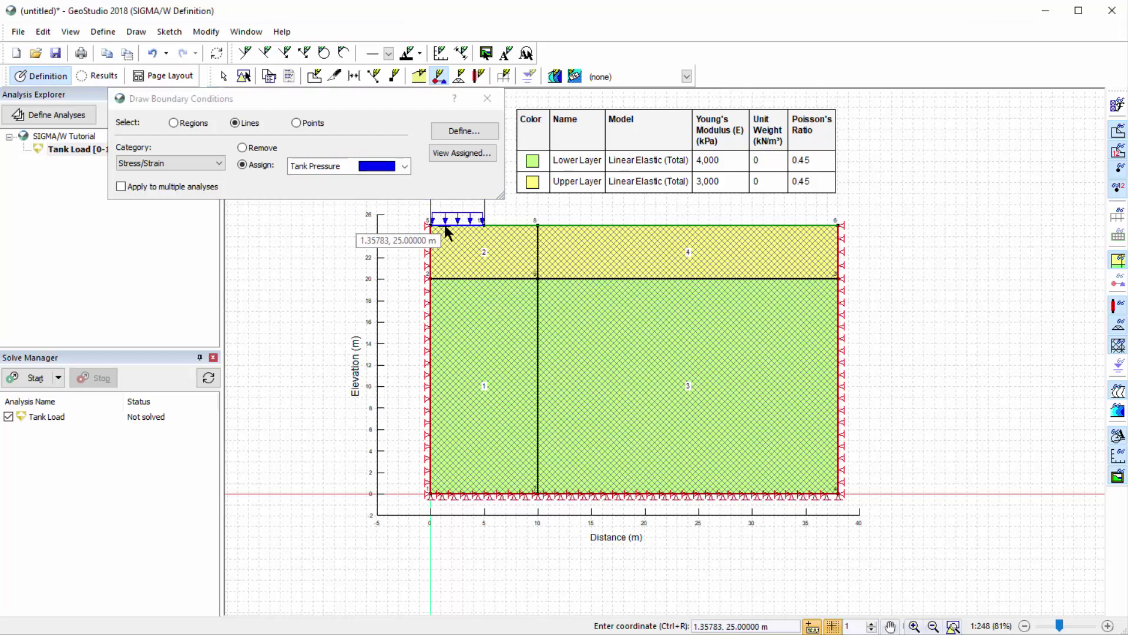
pyautogui.click(487, 99)
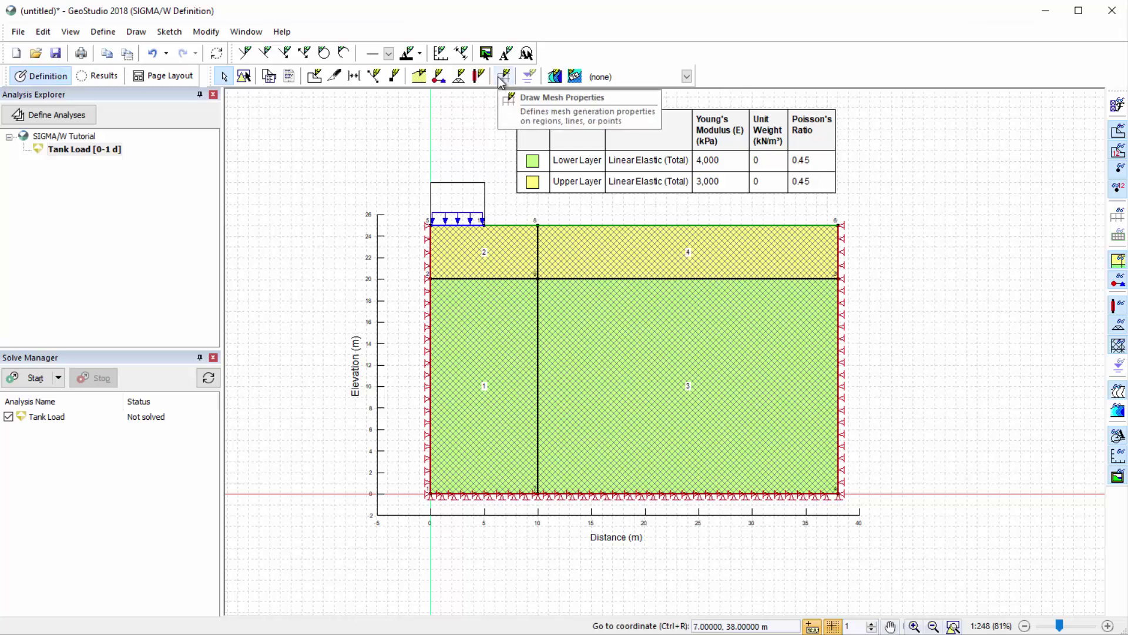
# Set the global mesh element size to 2 m
pyautogui.click(501, 79)
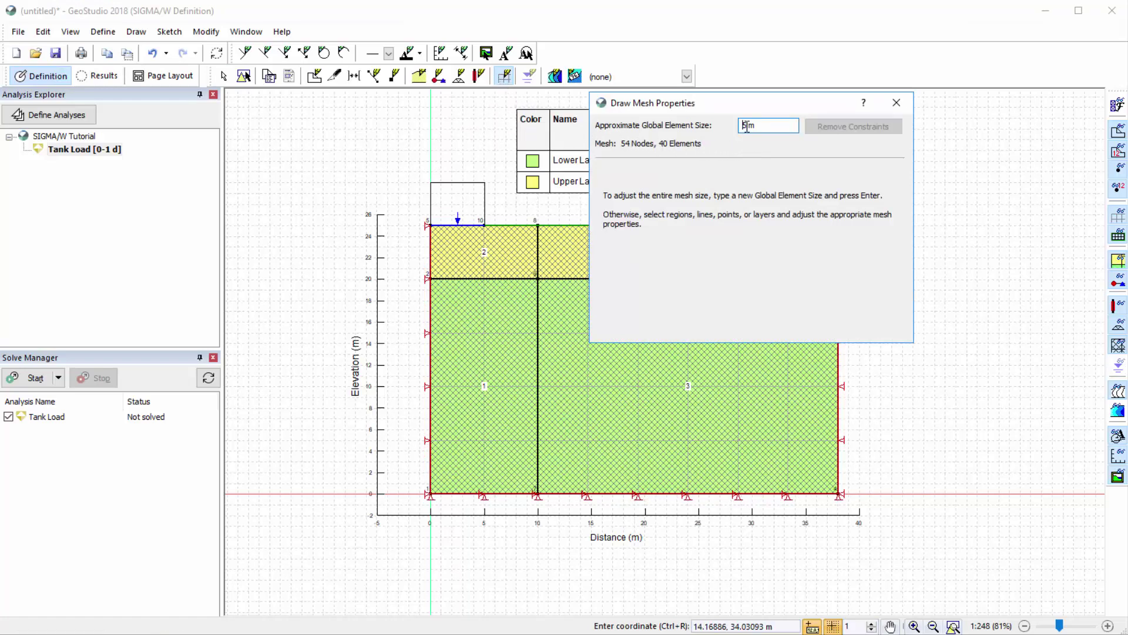
pyautogui.moveTo(748, 127); pyautogui.dragTo(737, 129)
pyautogui.write('2')
pyautogui.press('Return')
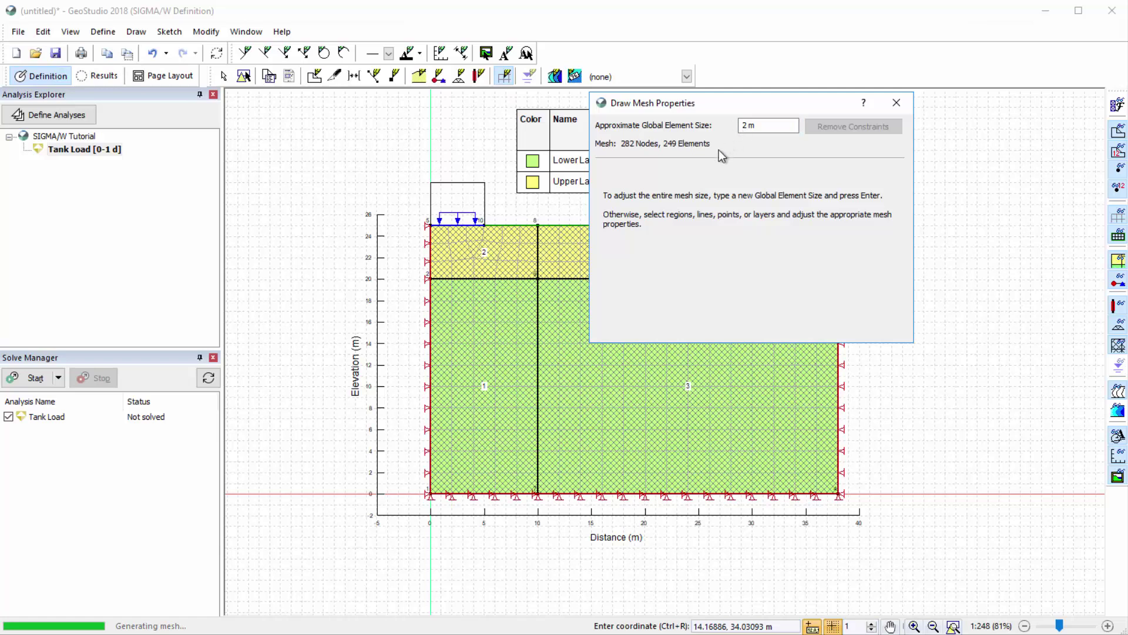
# Size regions 1 and 2 at 0.5 ratio of default and apply secondary nodes
pyautogui.click(528, 240)
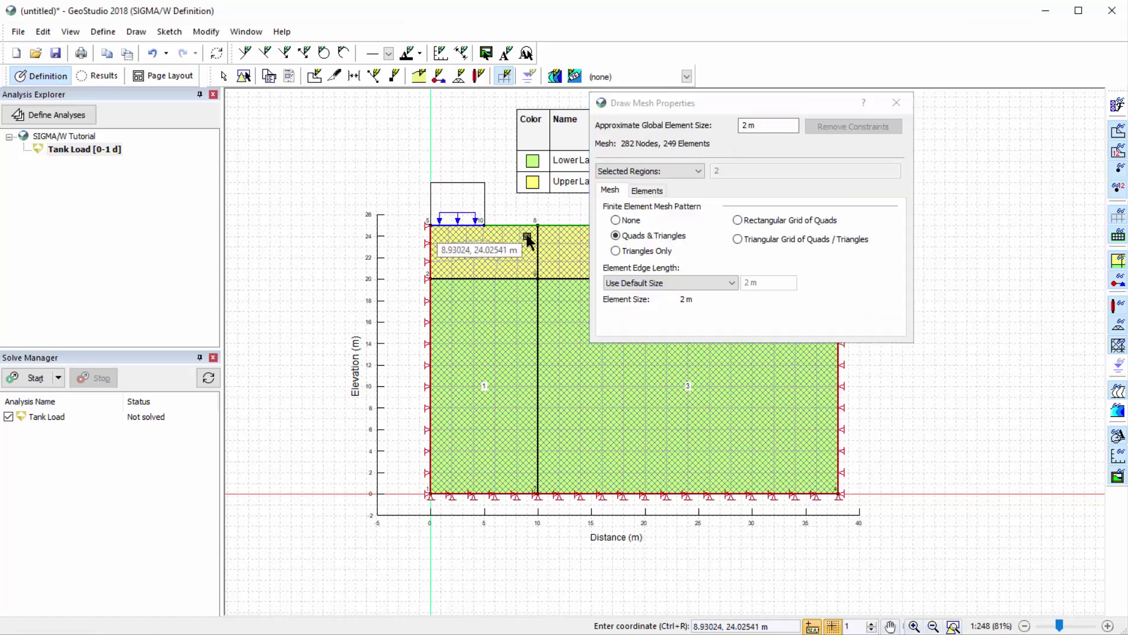
pyautogui.keyDown('ctrl'); pyautogui.click(529, 358); pyautogui.keyUp('ctrl')
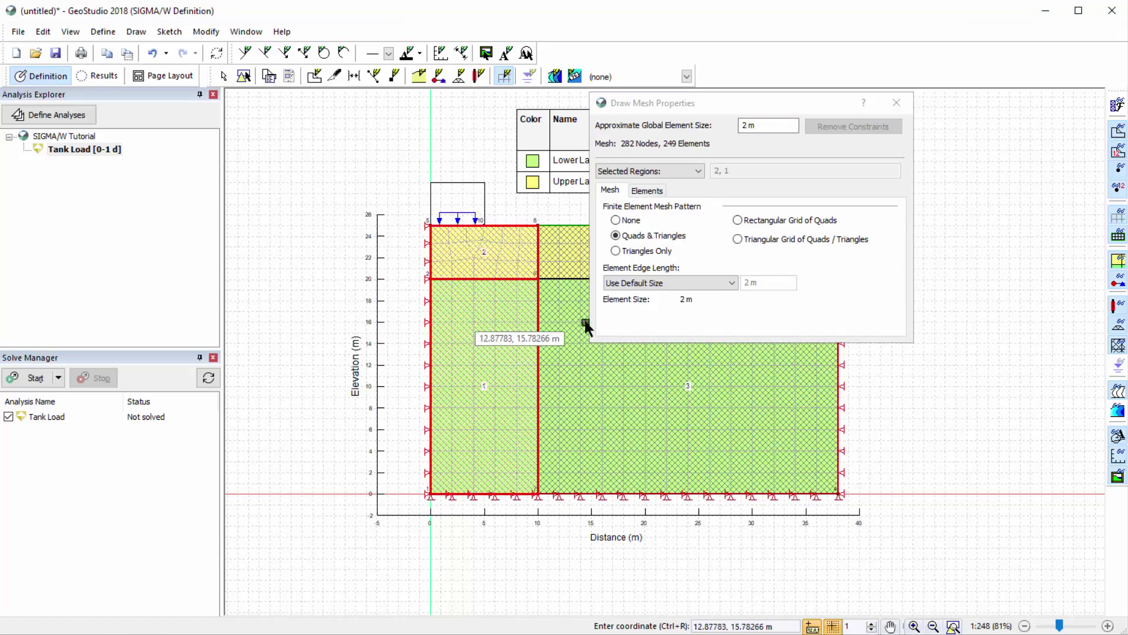
pyautogui.click(645, 291)
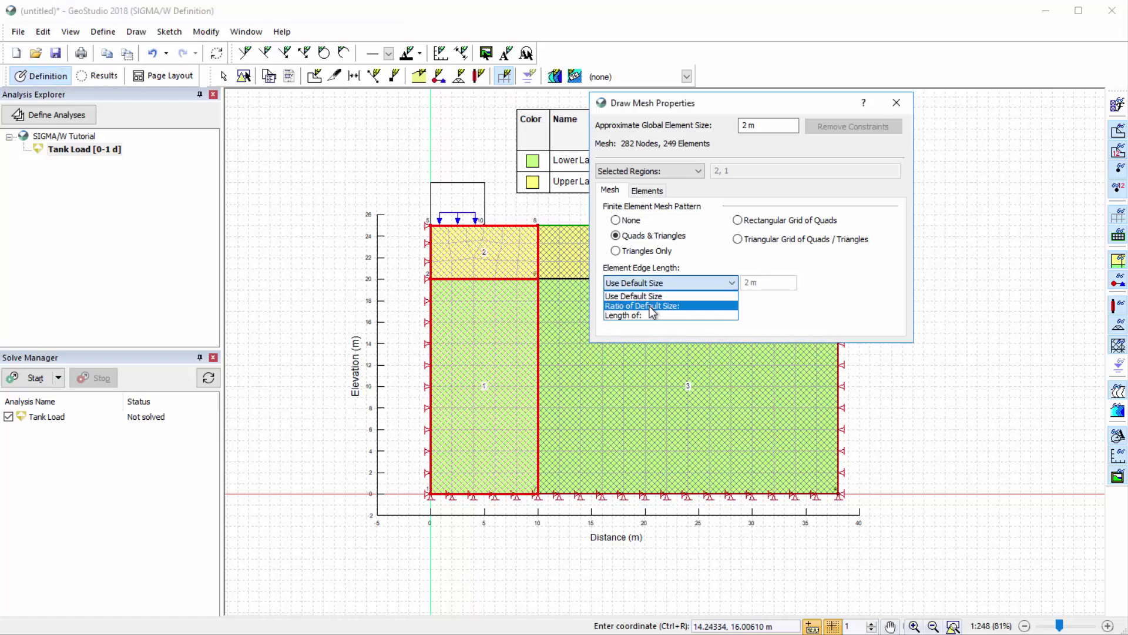
pyautogui.click(653, 306)
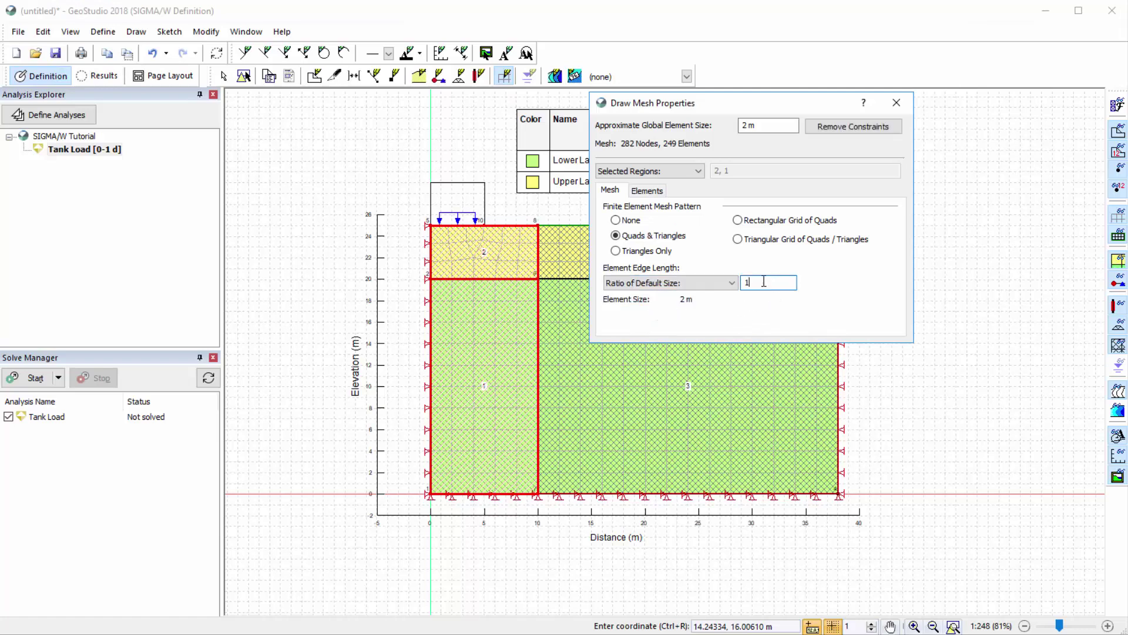
pyautogui.moveTo(762, 282); pyautogui.dragTo(741, 280)
pyautogui.write('0.')
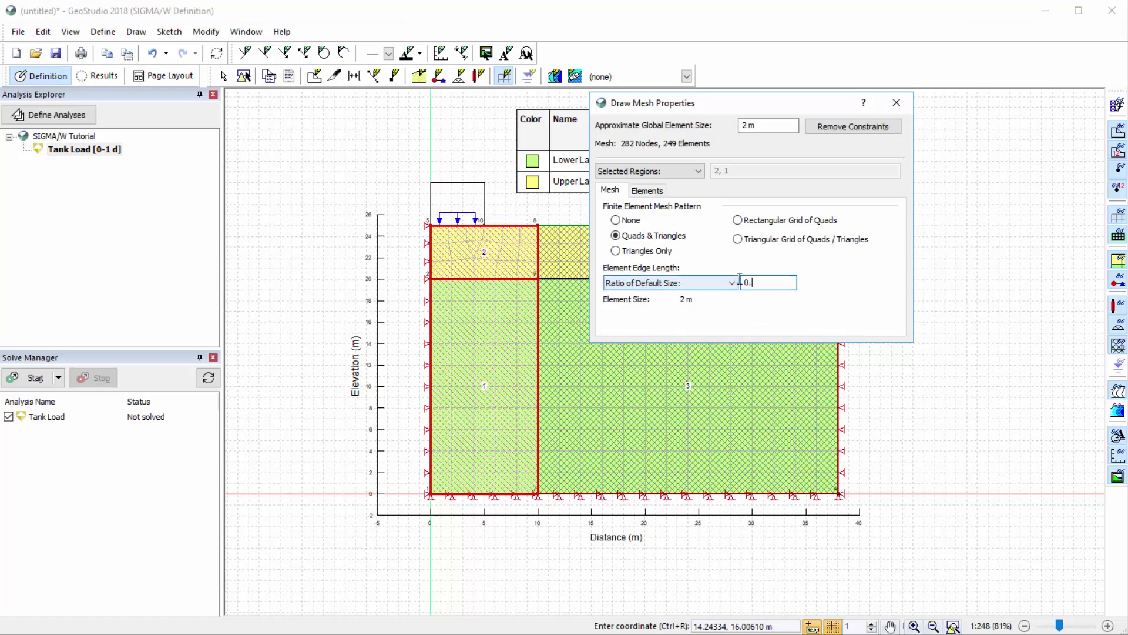
pyautogui.write('5')
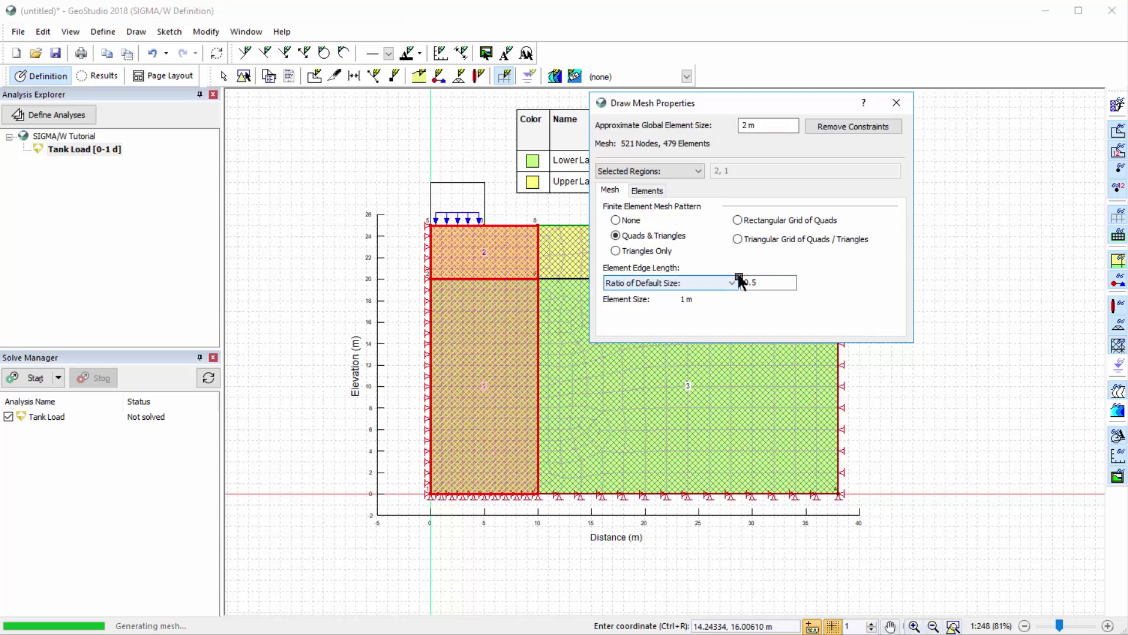
pyautogui.click(659, 192)
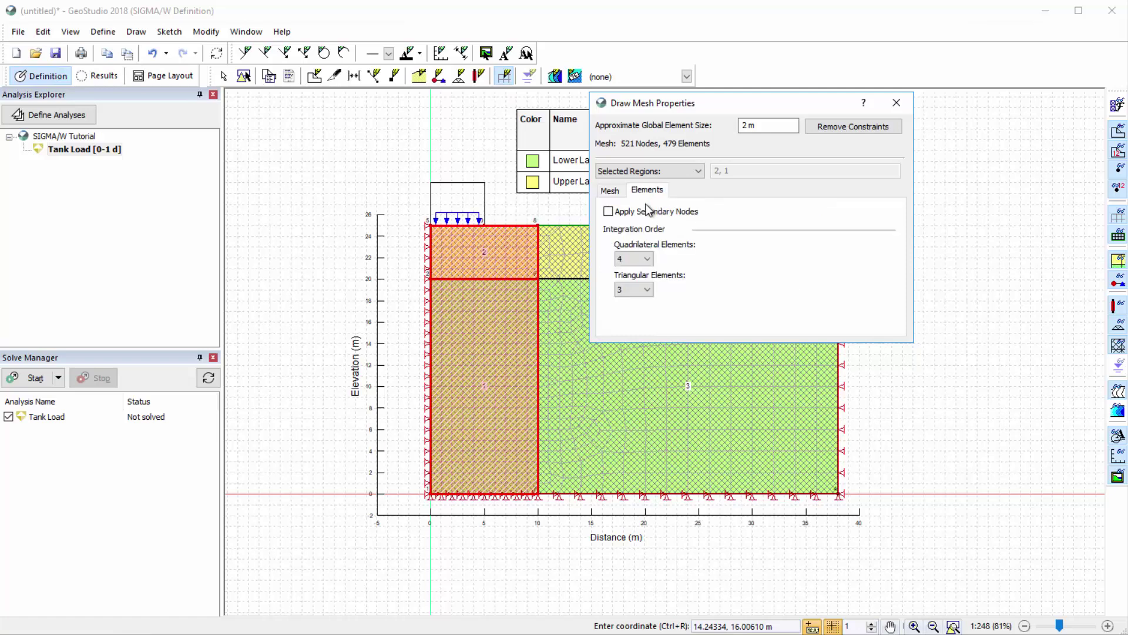
pyautogui.click(608, 212)
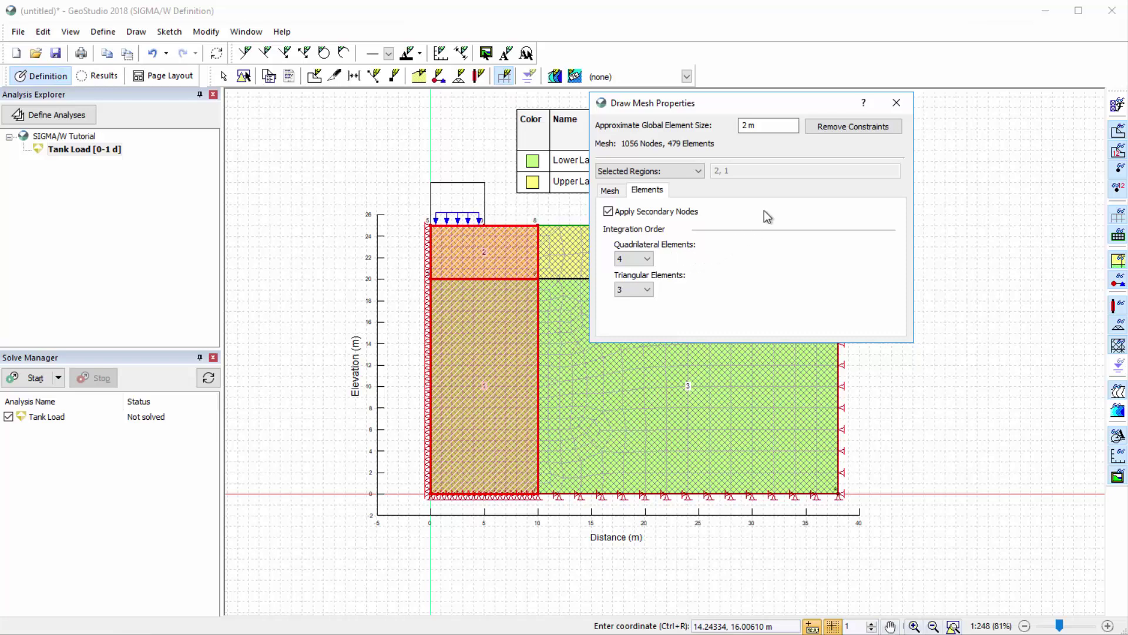
# Close Mesh Properties and run the Tank Load solve from the Solve Manager
pyautogui.click(896, 103)
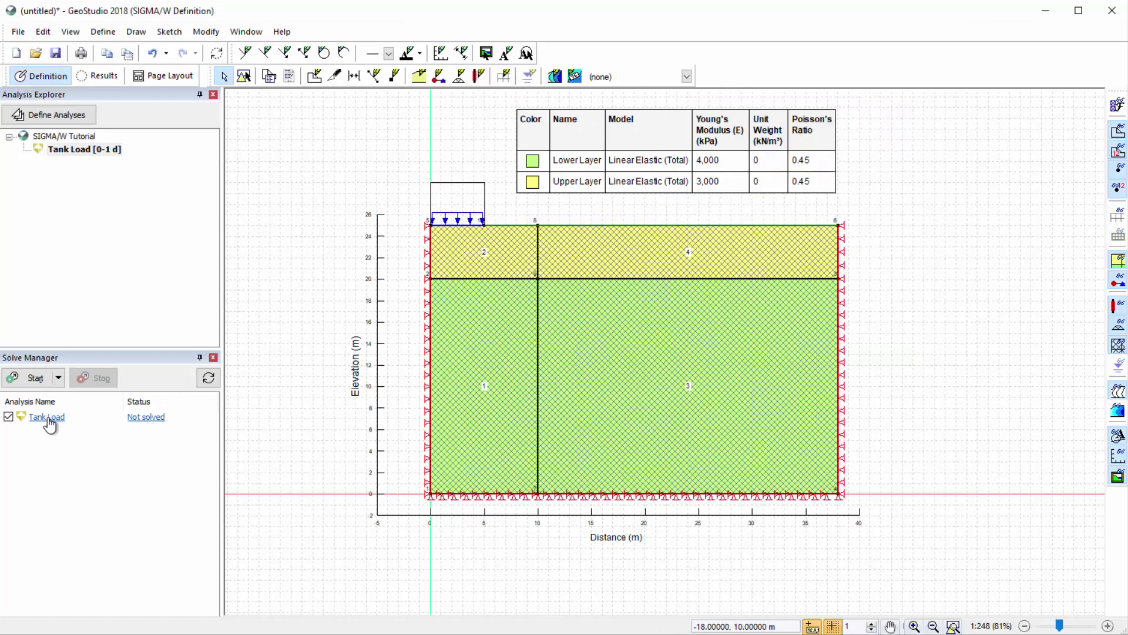
pyautogui.click(27, 379)
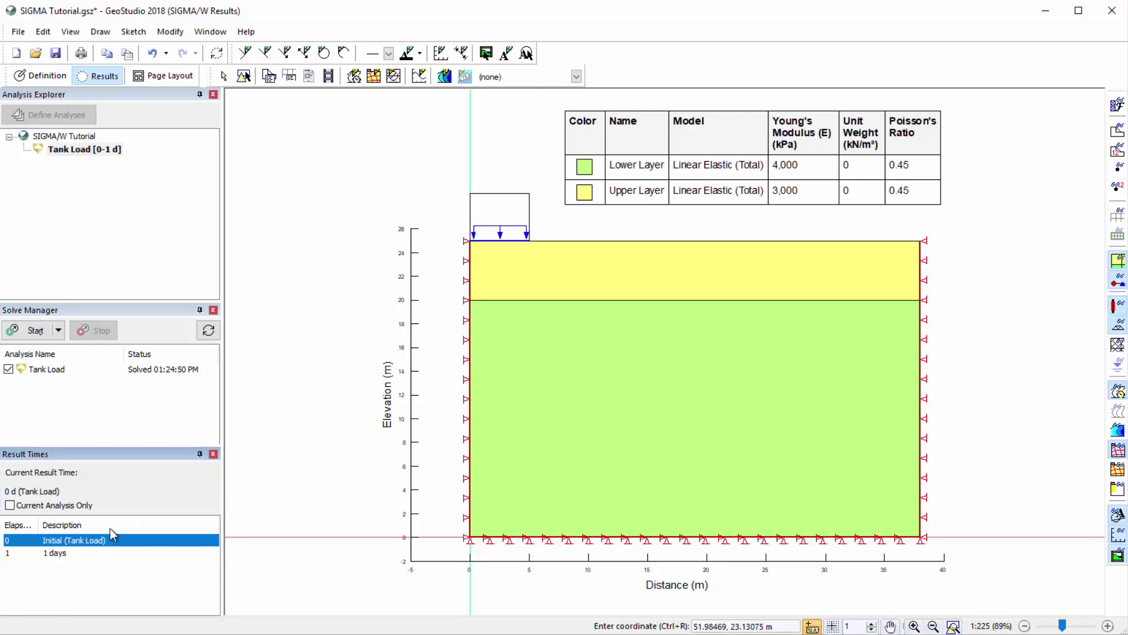
# Show the 1-day results as a deformed mesh after briefly trying XY-Disp vector arrows
pyautogui.click(55, 553)
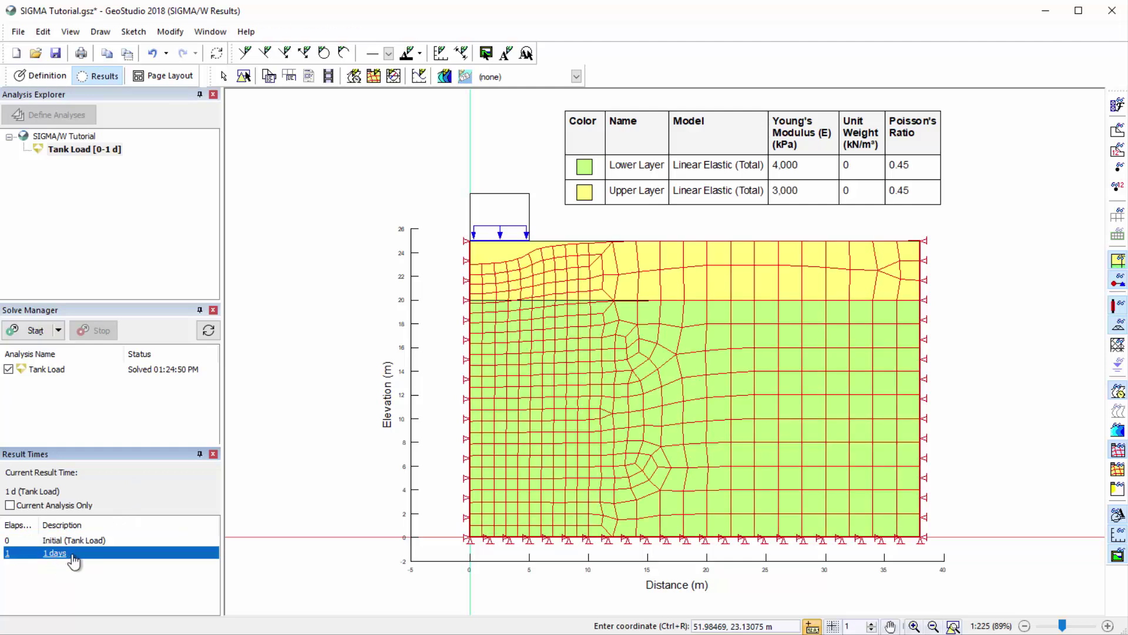
pyautogui.click(374, 77)
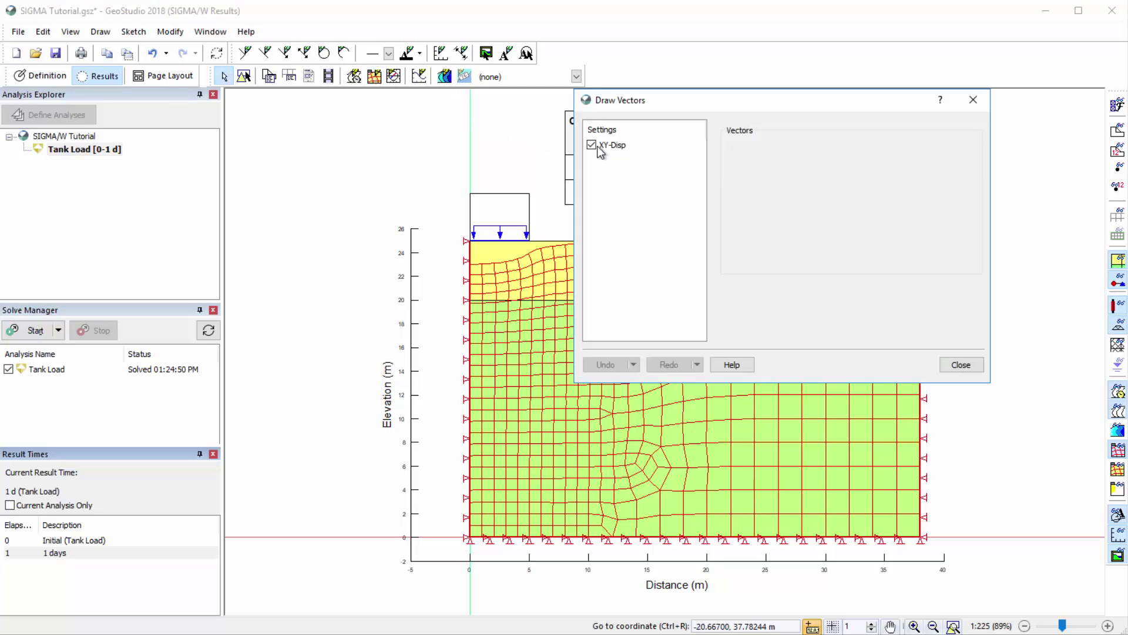
pyautogui.click(608, 145)
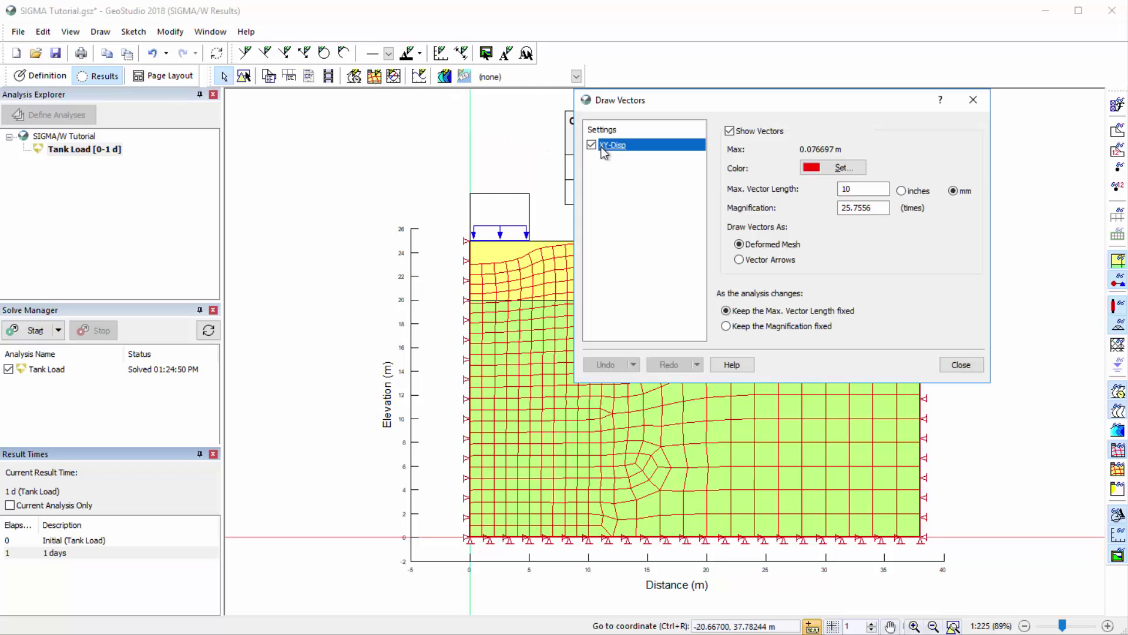
pyautogui.click(738, 260)
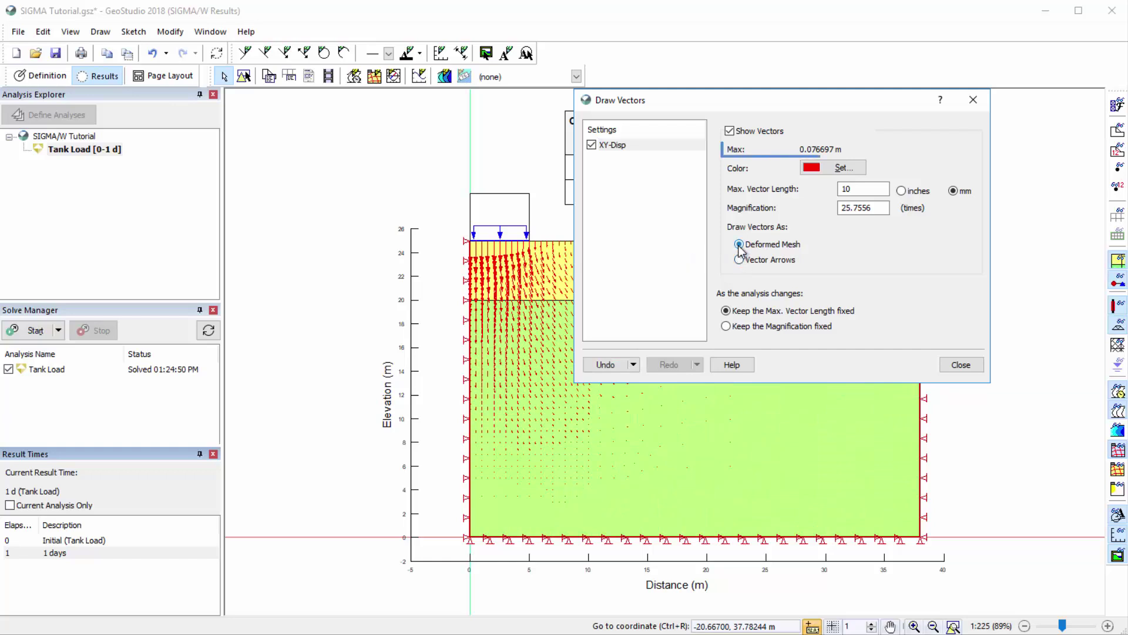
pyautogui.click(738, 244)
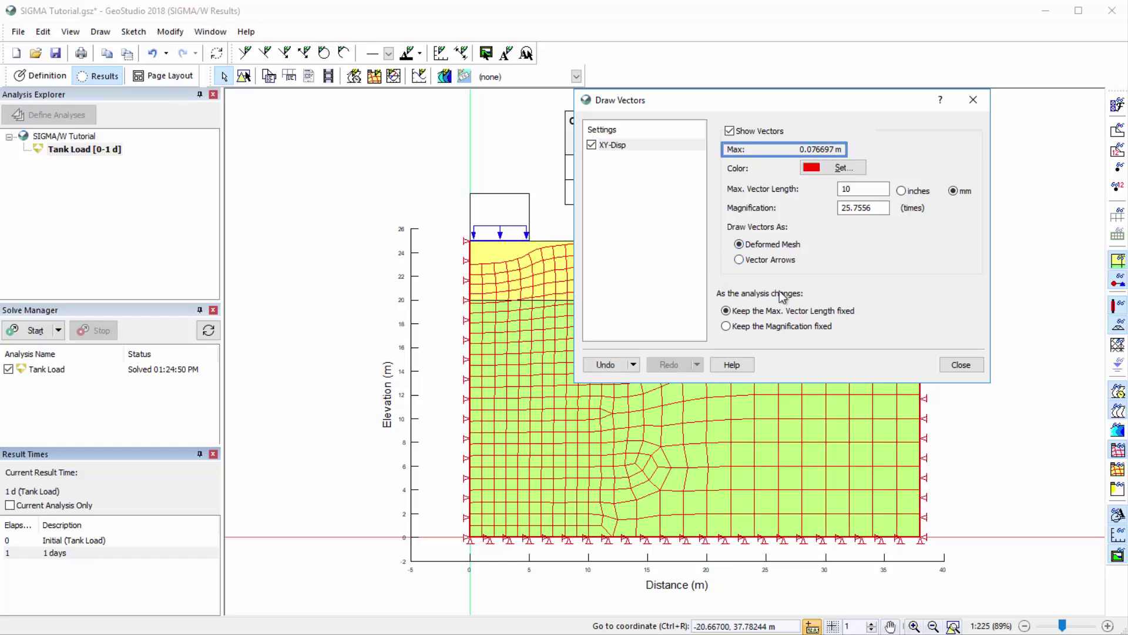
pyautogui.click(962, 367)
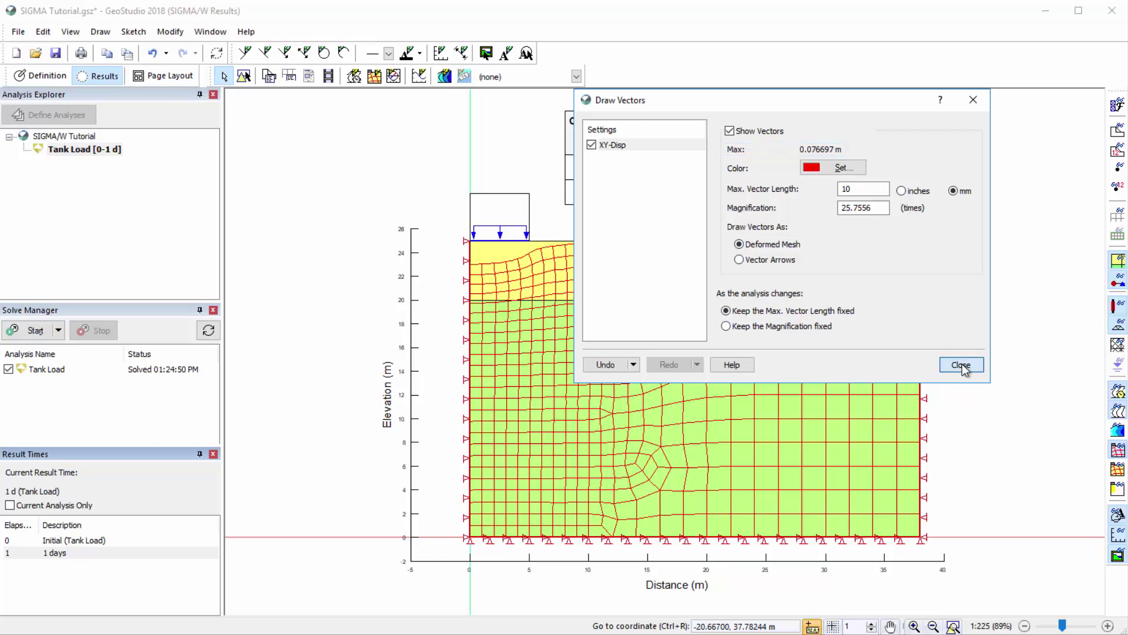
pyautogui.click(962, 367)
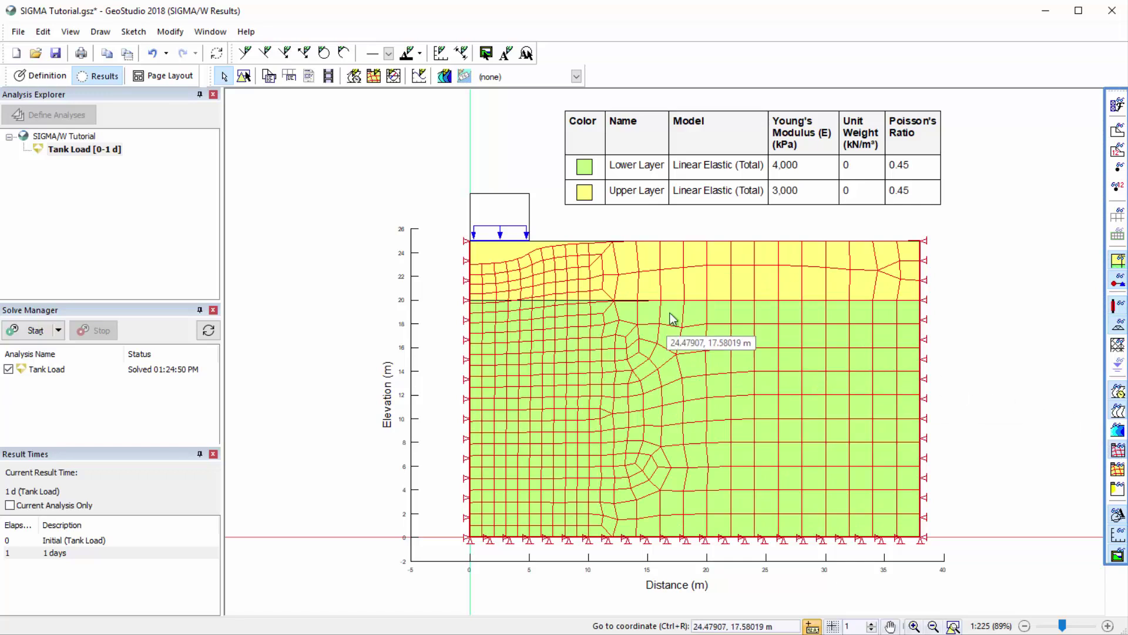
# Confirm the Deformed Mesh option in View > Preferences, leaving it switched on
pyautogui.click(70, 31)
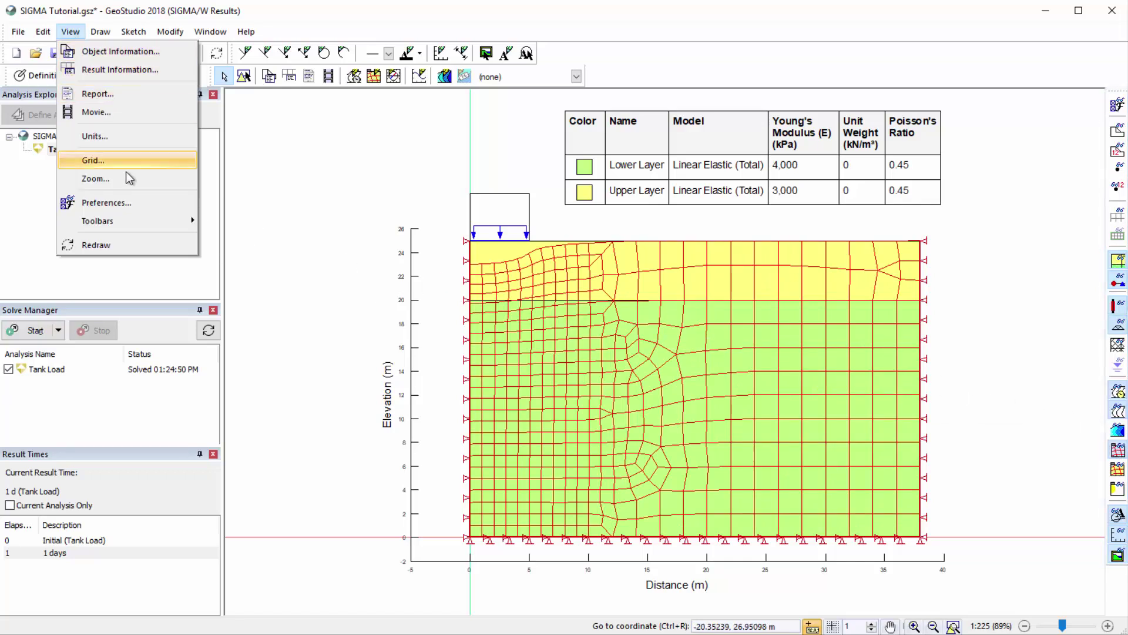
pyautogui.click(134, 204)
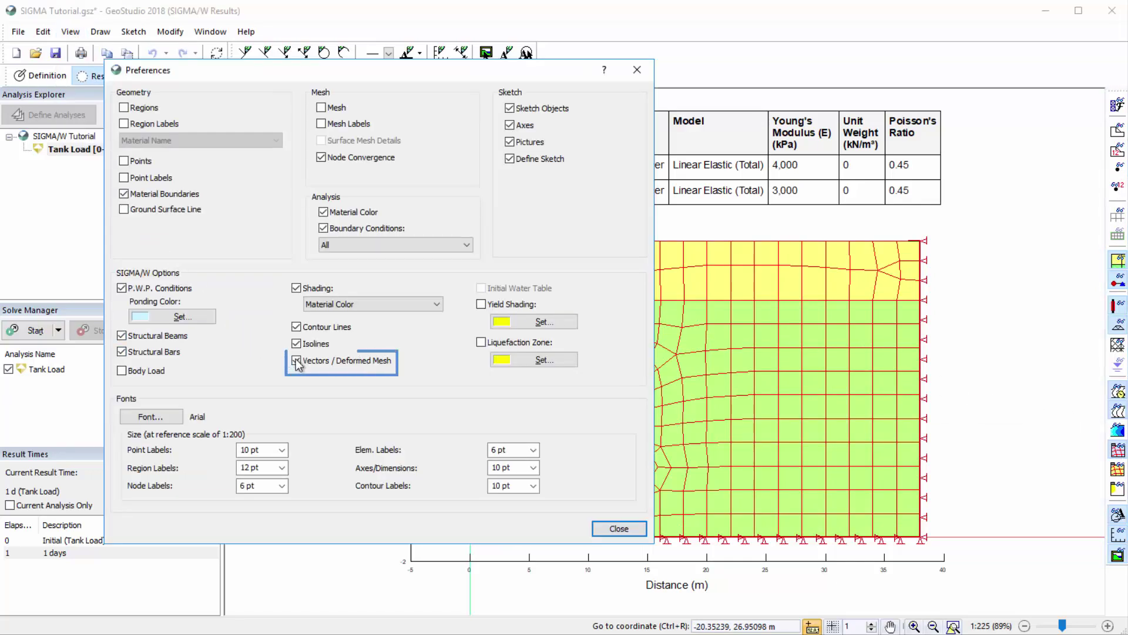
pyautogui.click(298, 360)
pyautogui.click(298, 361)
pyautogui.click(609, 531)
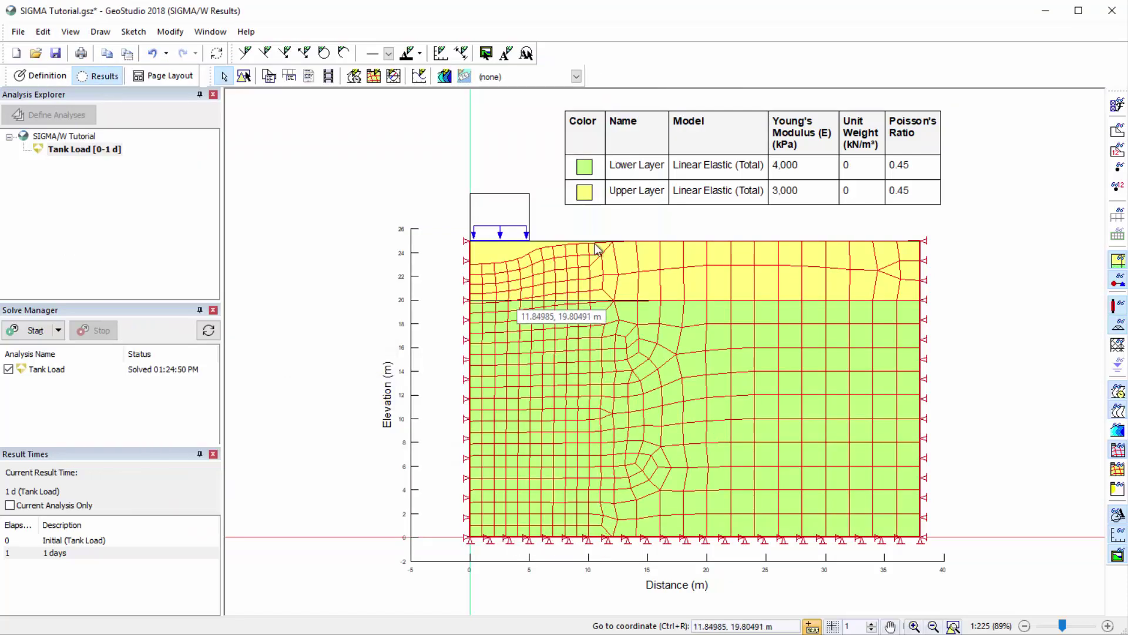
# Contour Y-Total Stress over the model and close the Draw Contours settings
pyautogui.click(516, 77)
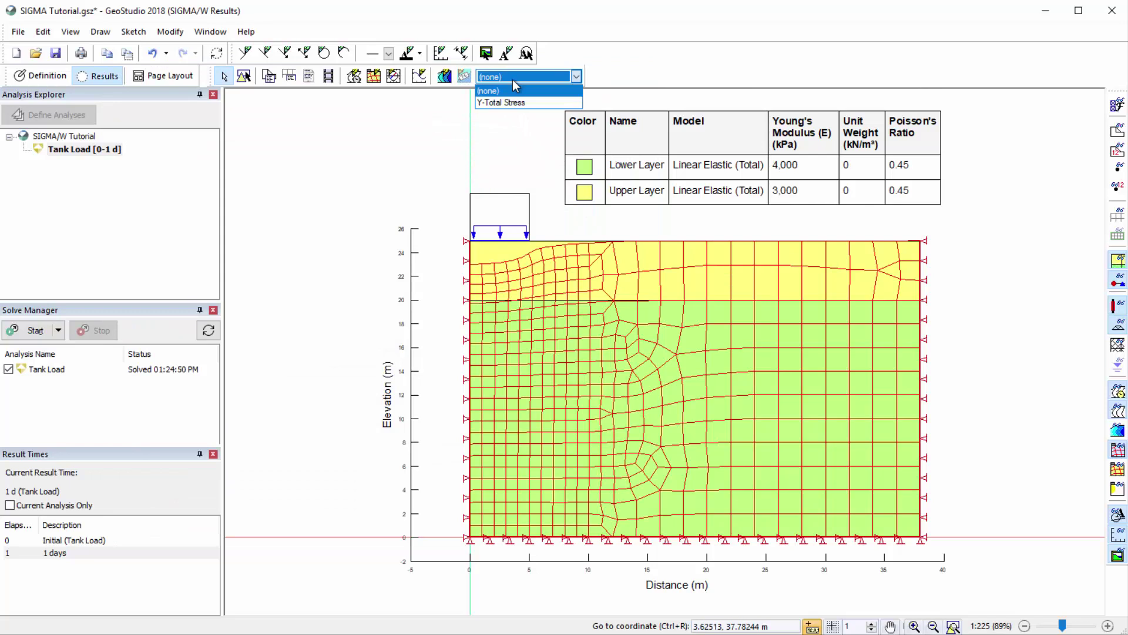
pyautogui.click(546, 102)
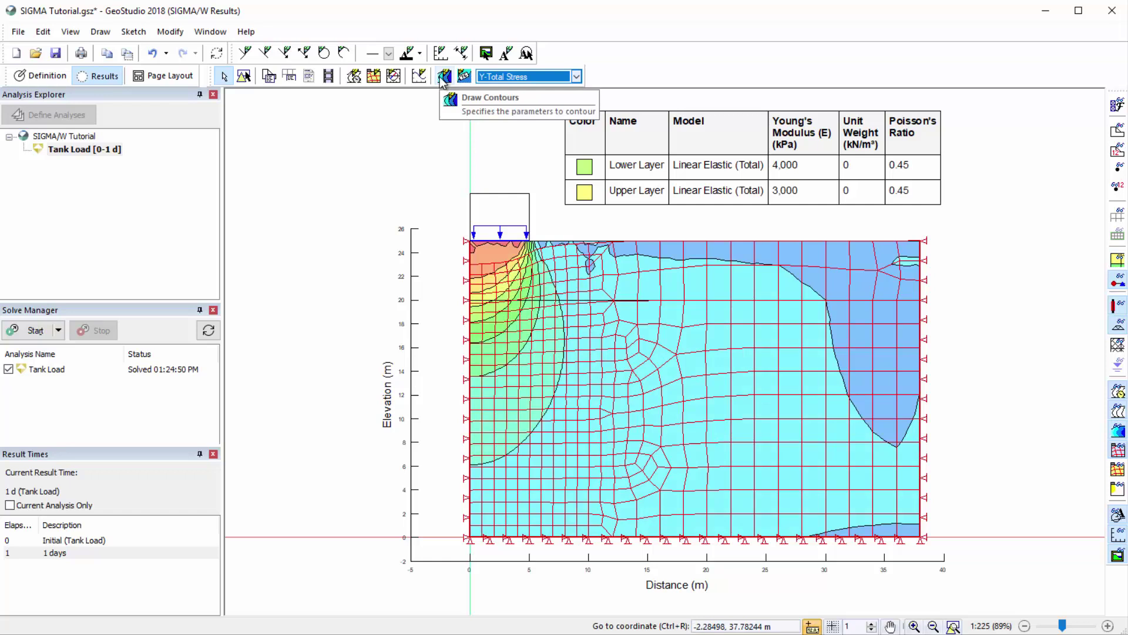
pyautogui.click(442, 77)
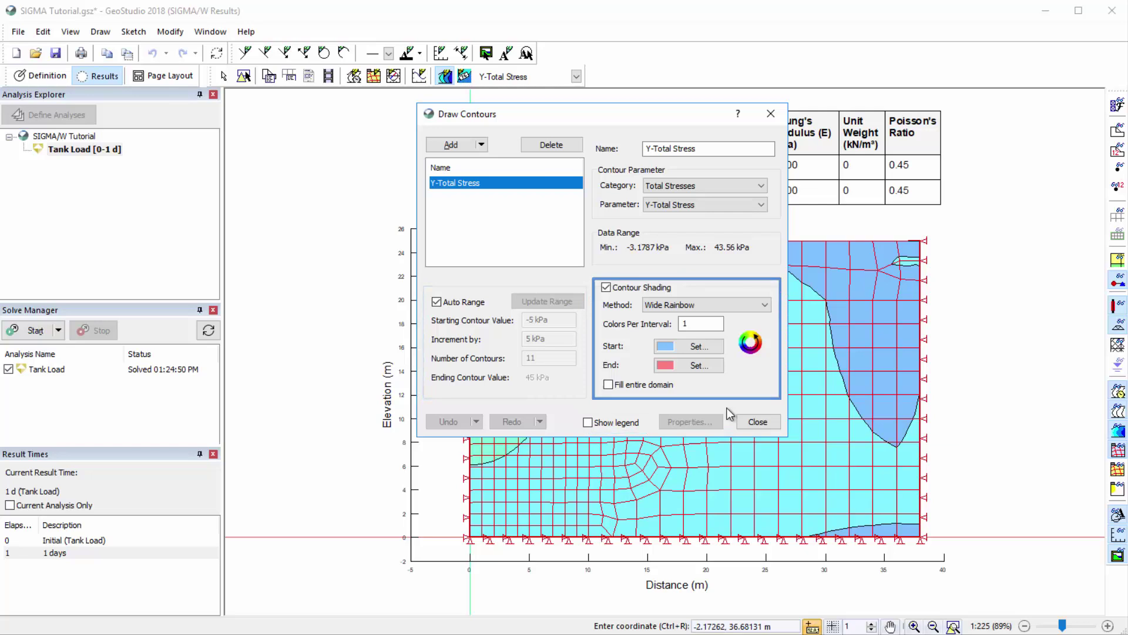
pyautogui.click(754, 422)
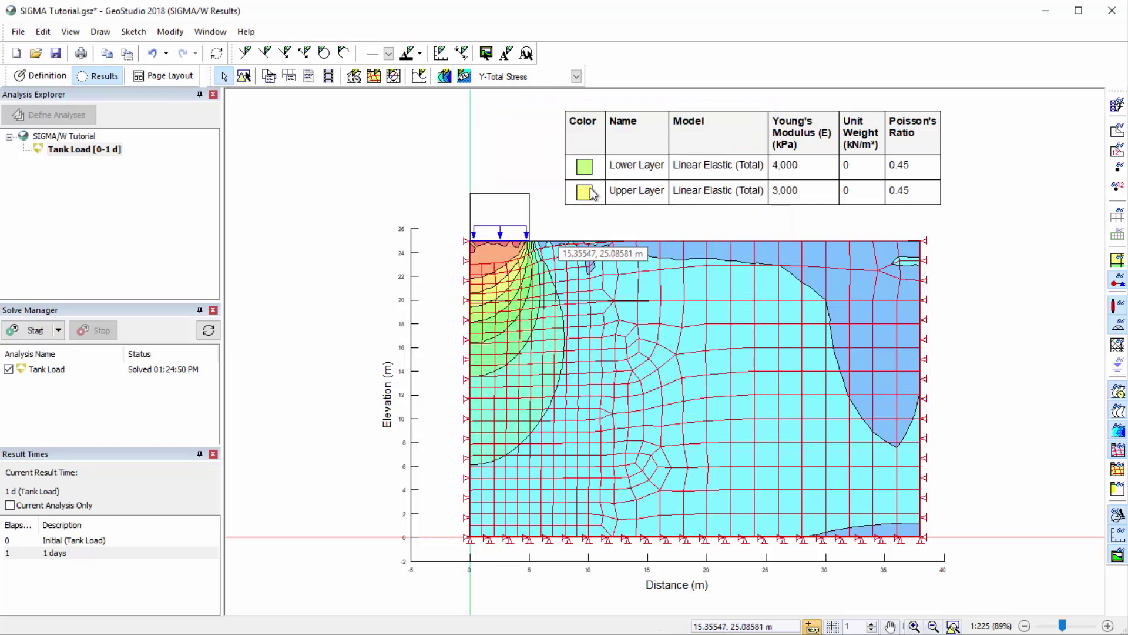
# Add two contour labels beneath the tank, then remove both again
pyautogui.click(463, 77)
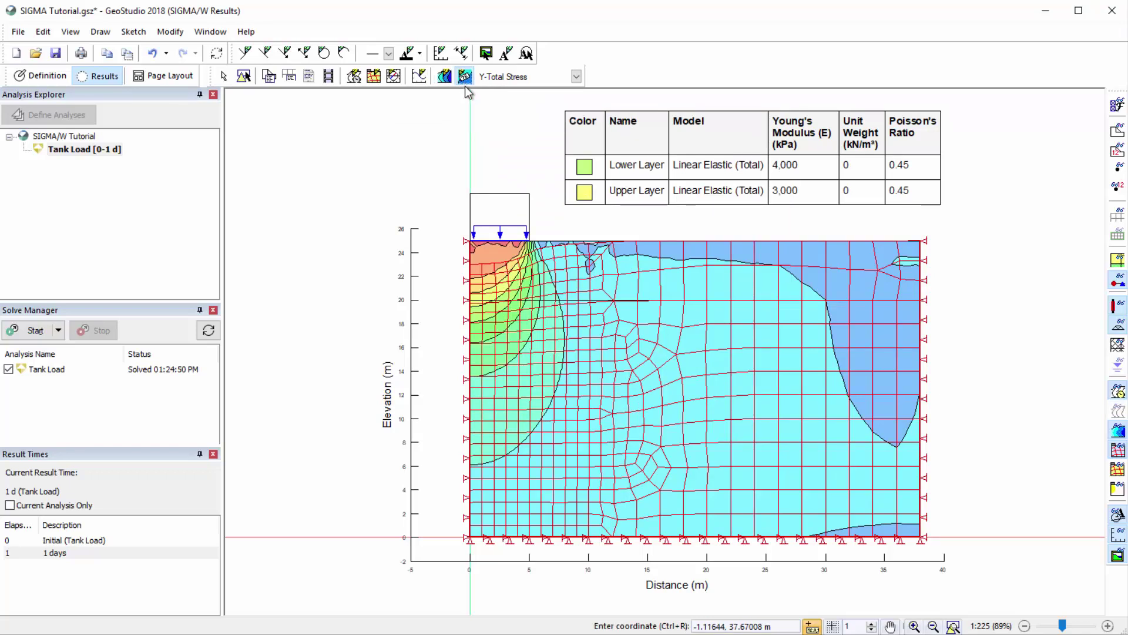
pyautogui.click(478, 279)
pyautogui.click(483, 307)
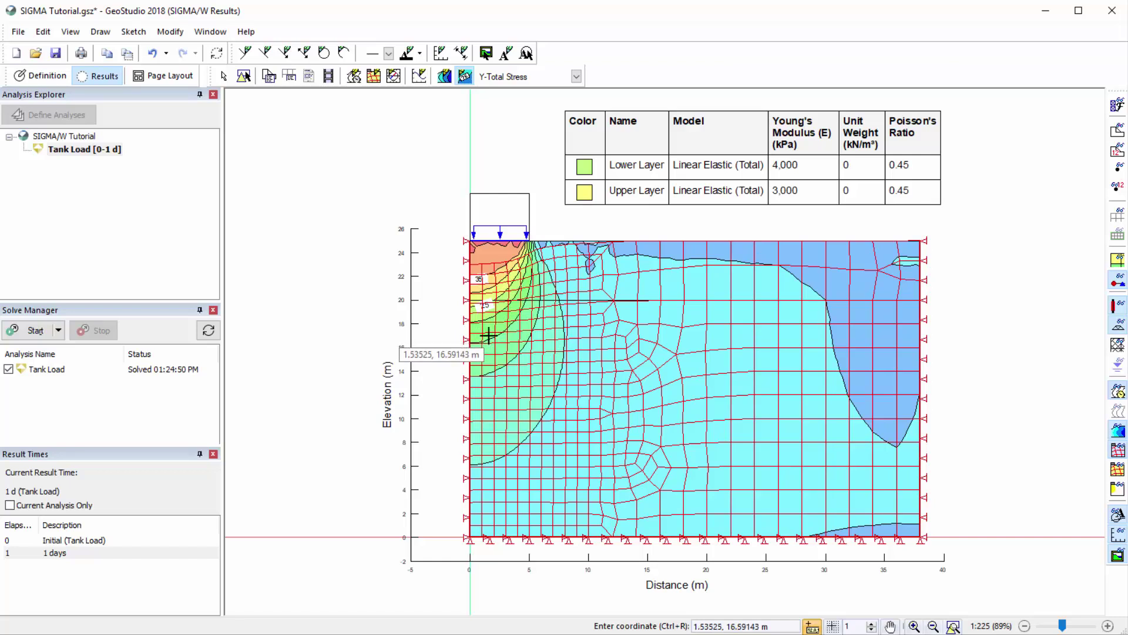
pyautogui.click(483, 305)
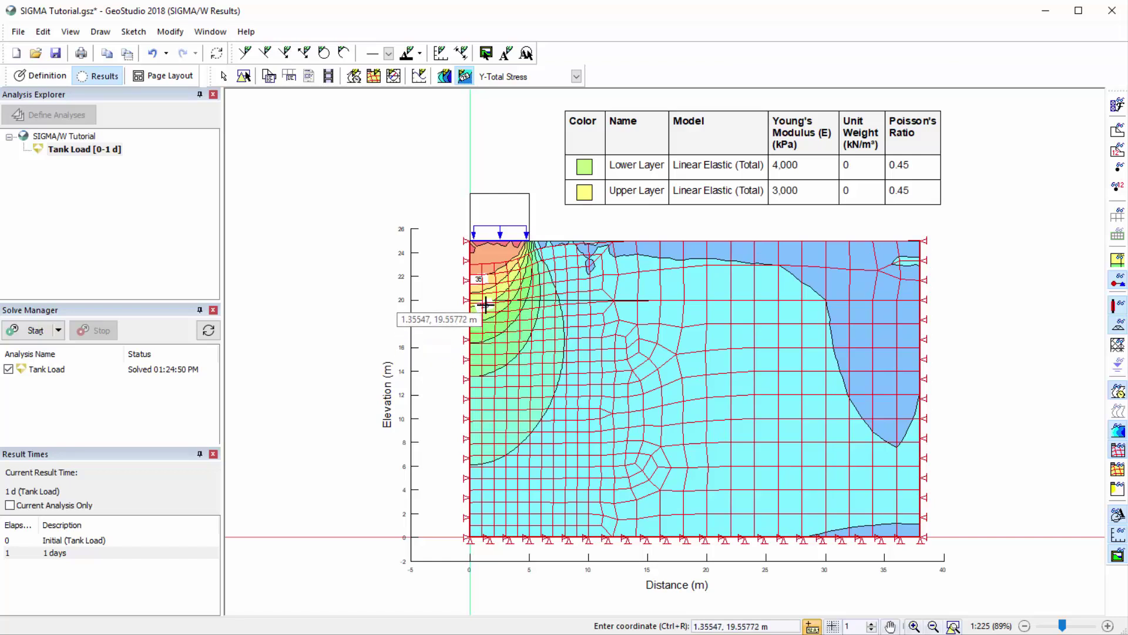
pyautogui.click(476, 277)
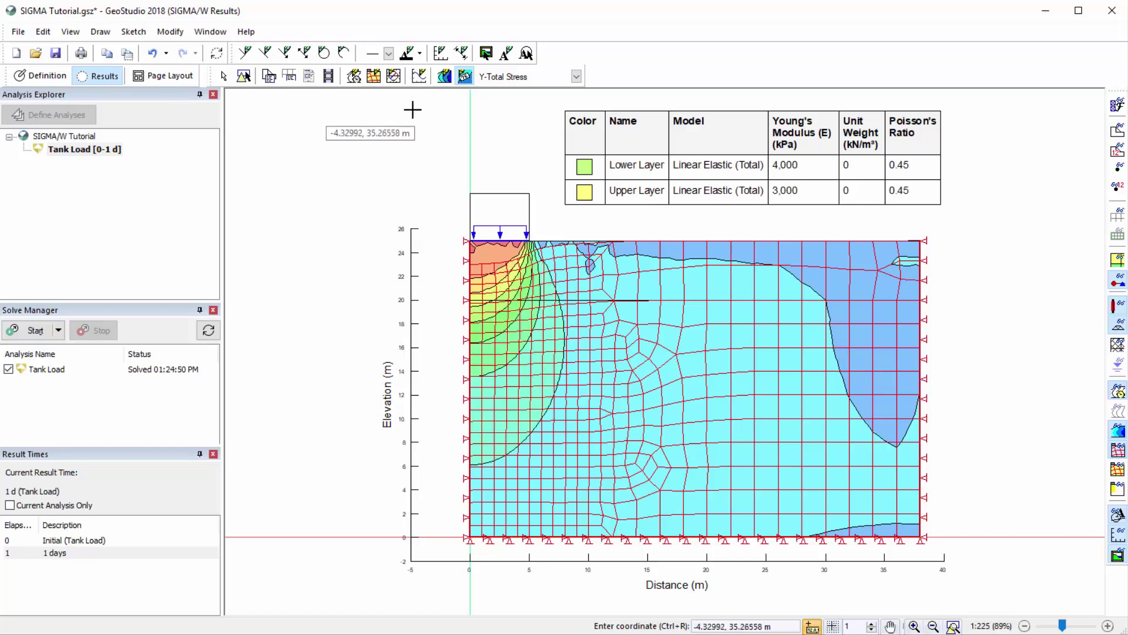
pyautogui.click(394, 78)
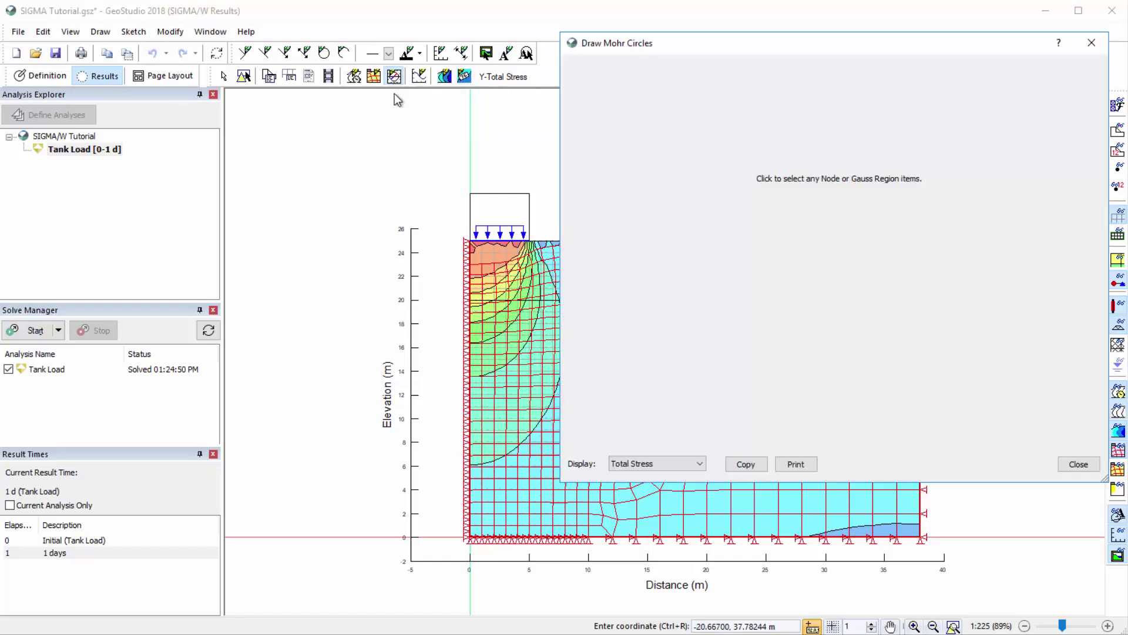
pyautogui.click(481, 277)
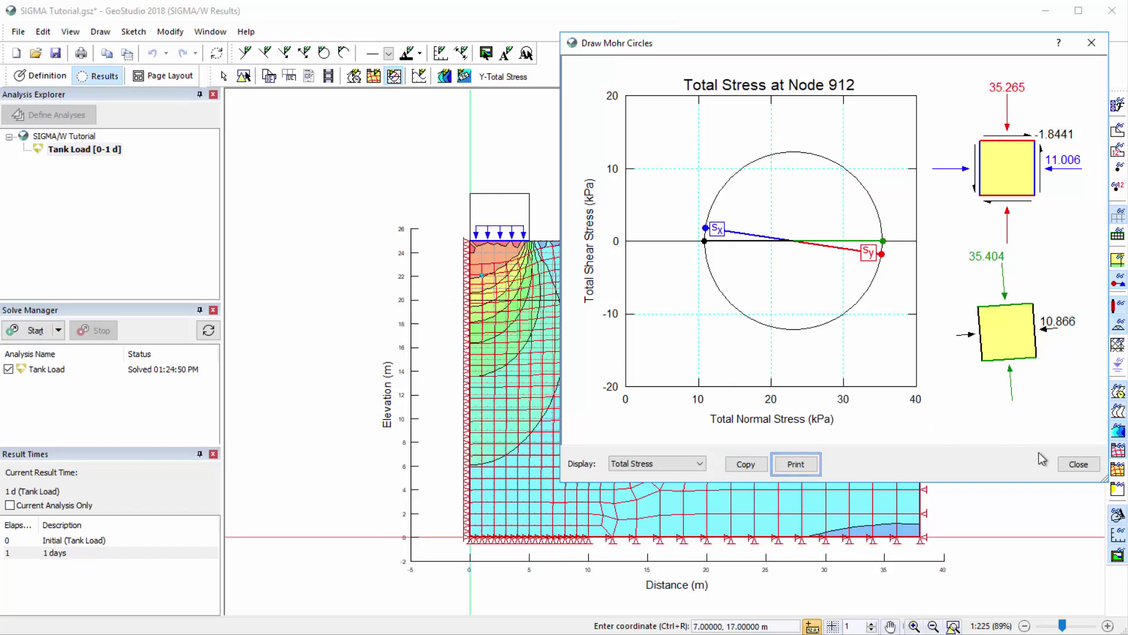
pyautogui.click(1076, 464)
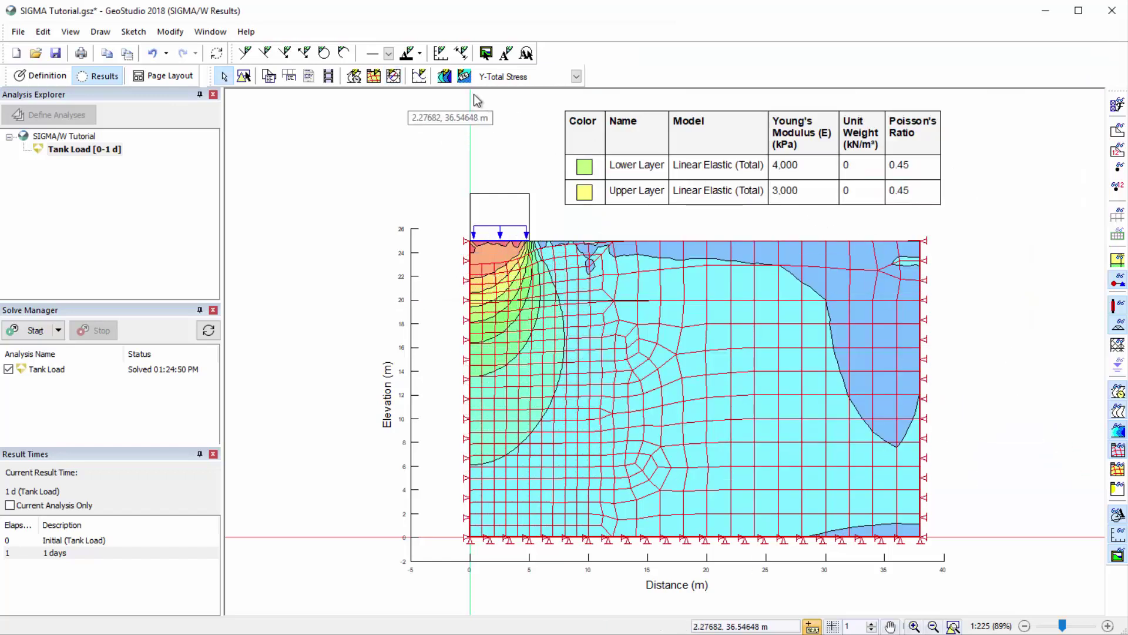
# Add a graph named Vertical Displacement that plots Displacements > Y-Displacement
pyautogui.click(422, 78)
pyautogui.click(337, 82)
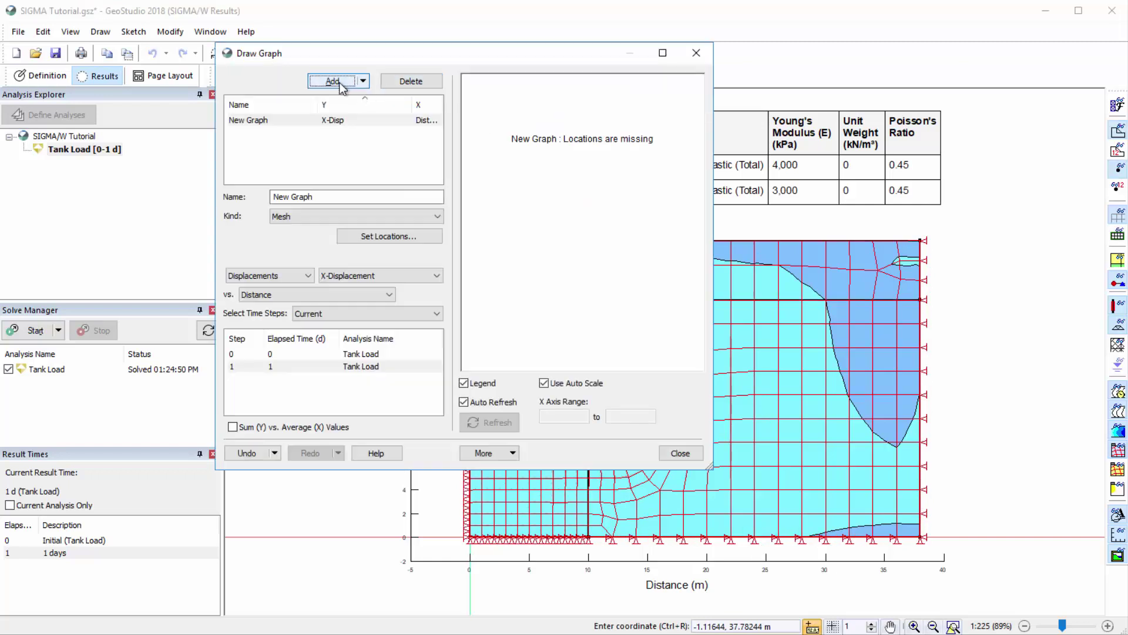
pyautogui.moveTo(316, 197); pyautogui.dragTo(264, 193)
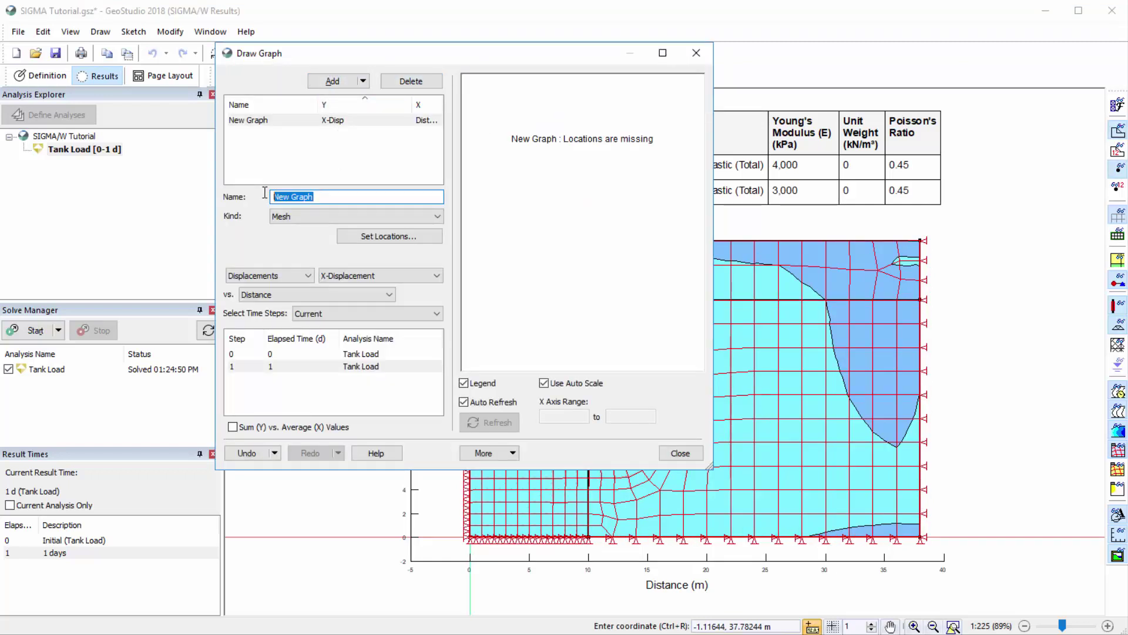
pyautogui.write('Vertical Dis')
pyautogui.write('placement')
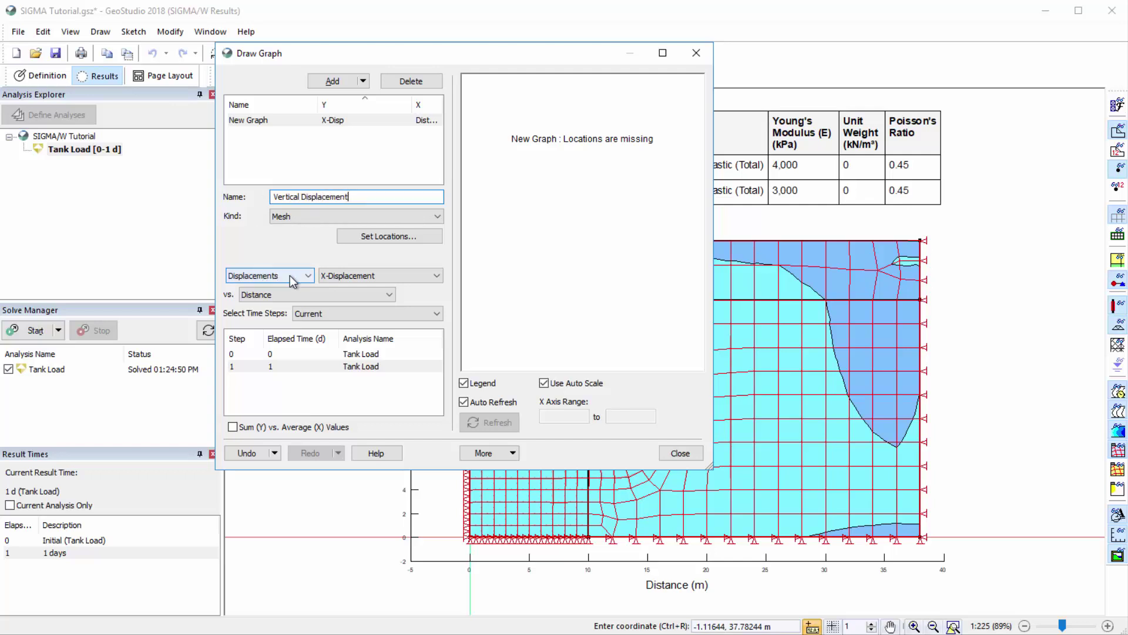
pyautogui.click(327, 281)
pyautogui.click(335, 298)
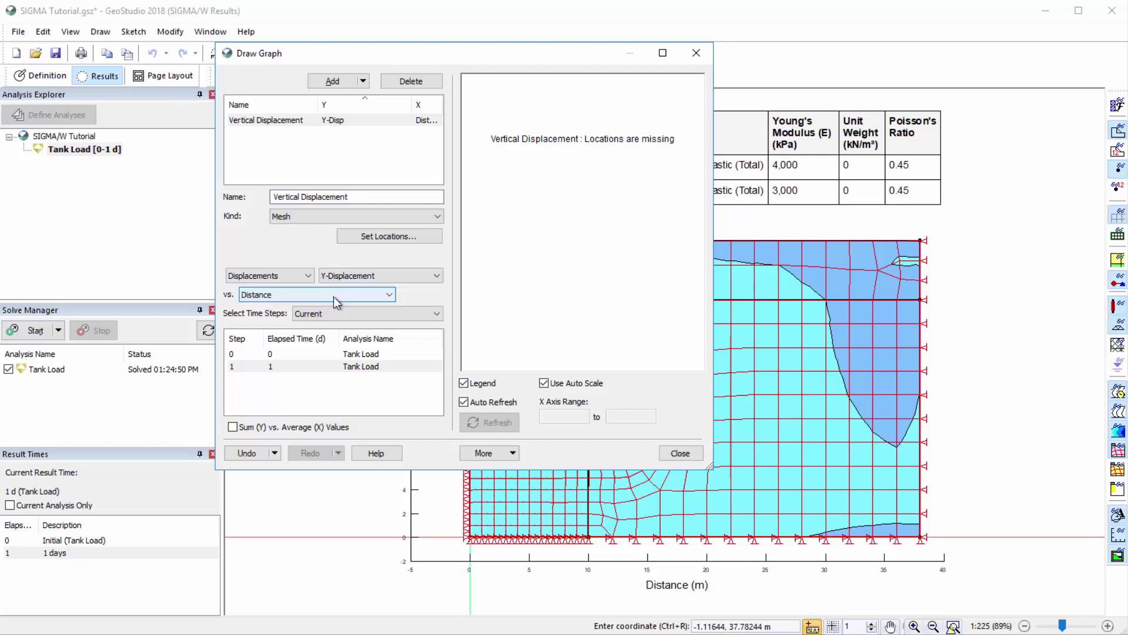
pyautogui.click(334, 300)
# Plot the graph against Y and try geometry-item locations on the lower-left mesh region
pyautogui.click(277, 323)
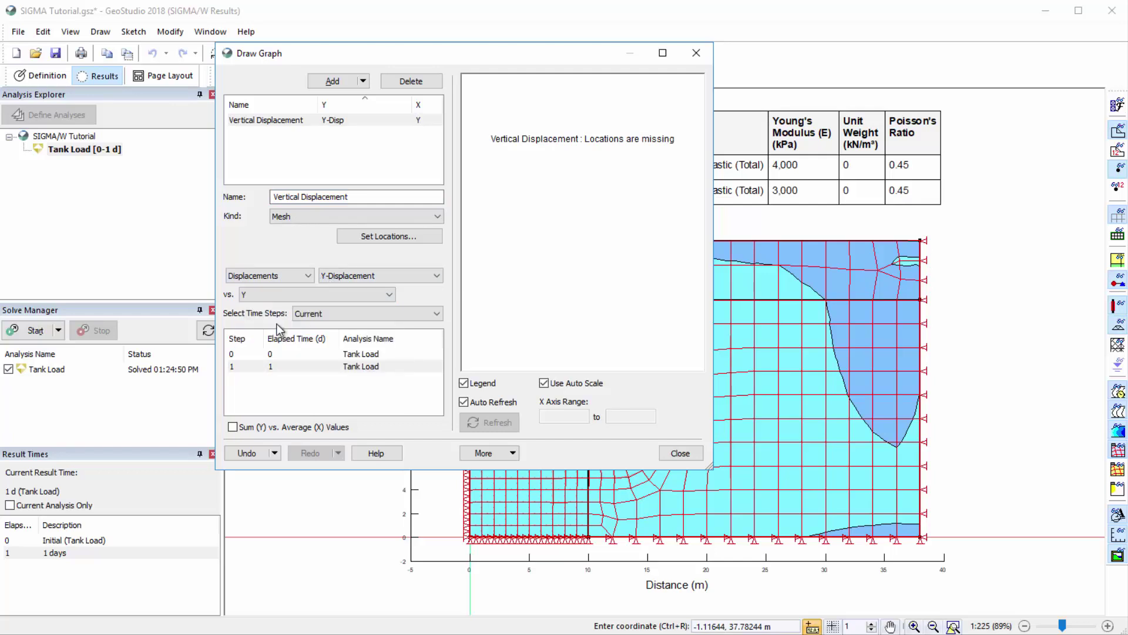
pyautogui.click(345, 239)
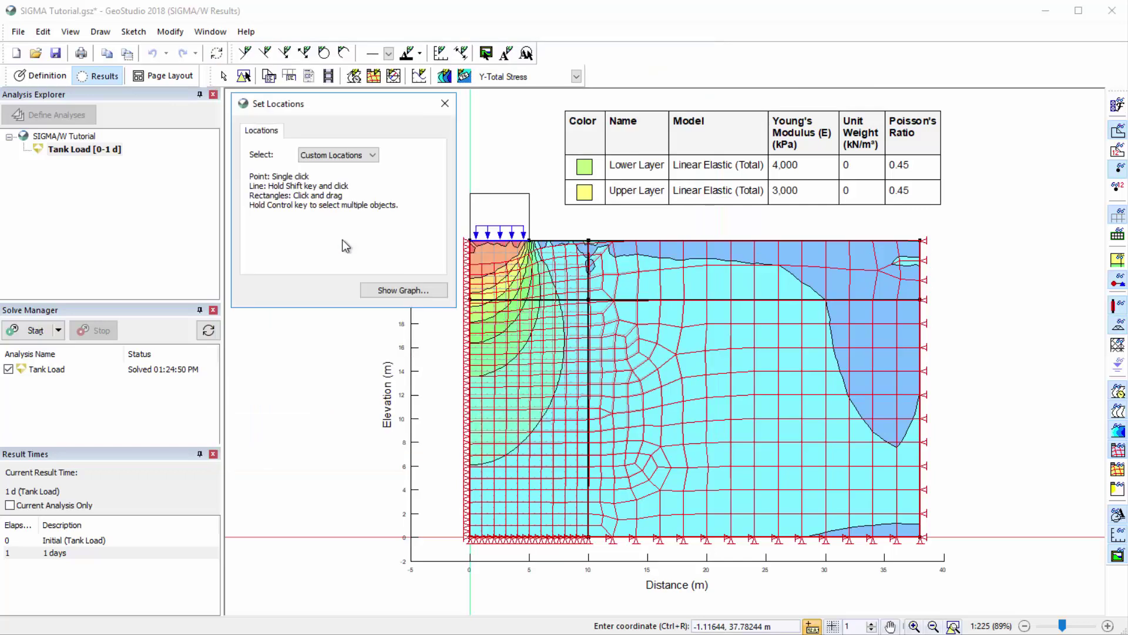
pyautogui.click(346, 154)
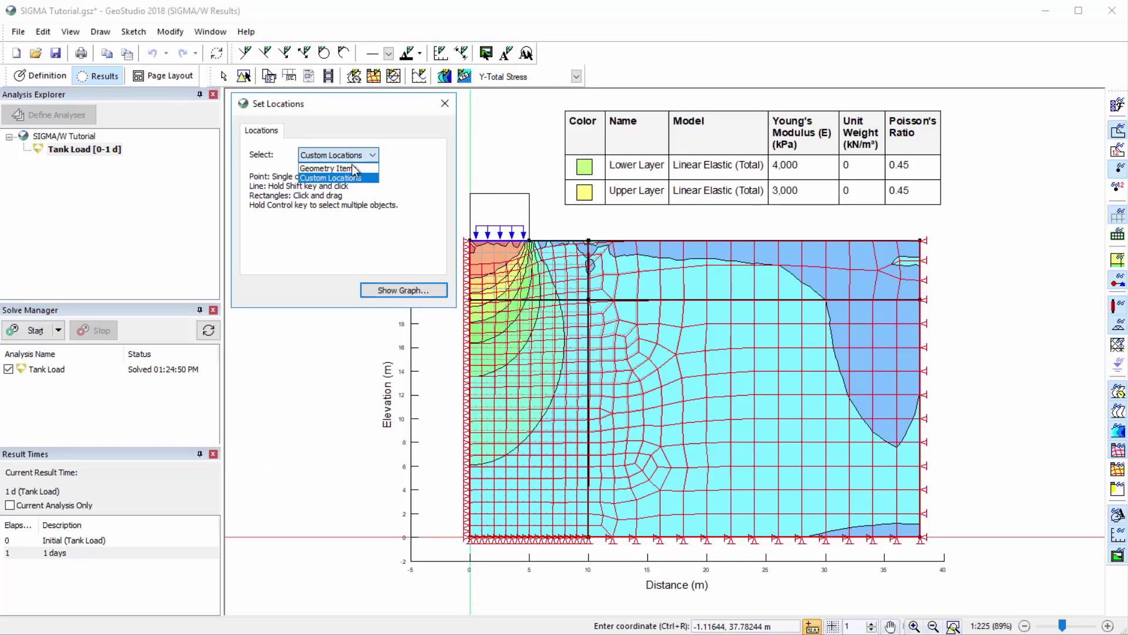
pyautogui.click(356, 168)
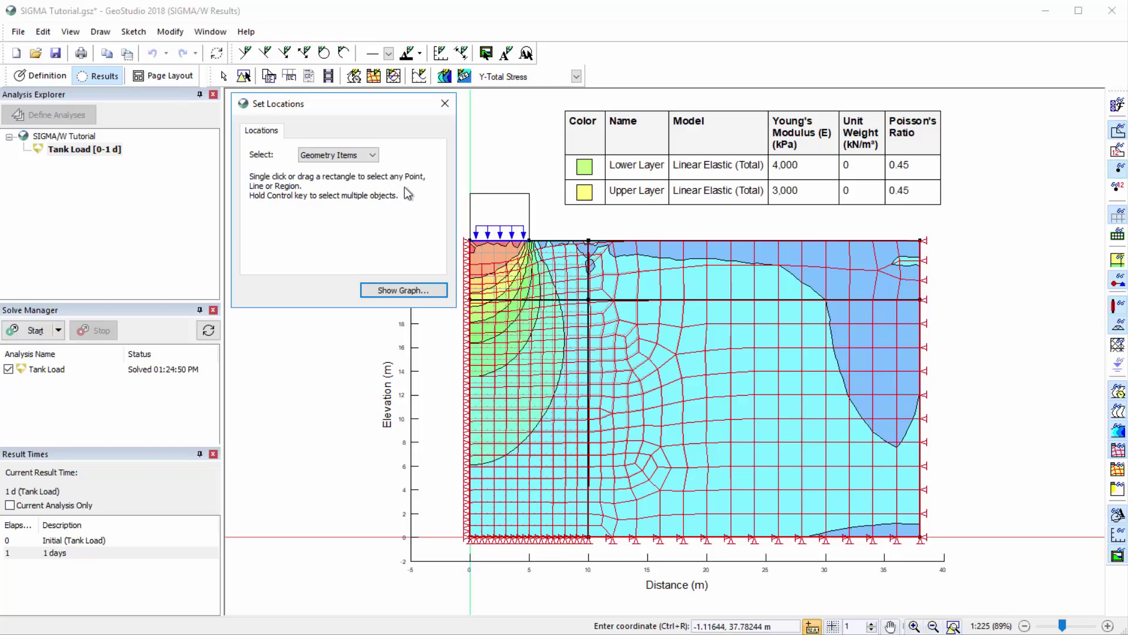
pyautogui.click(468, 246)
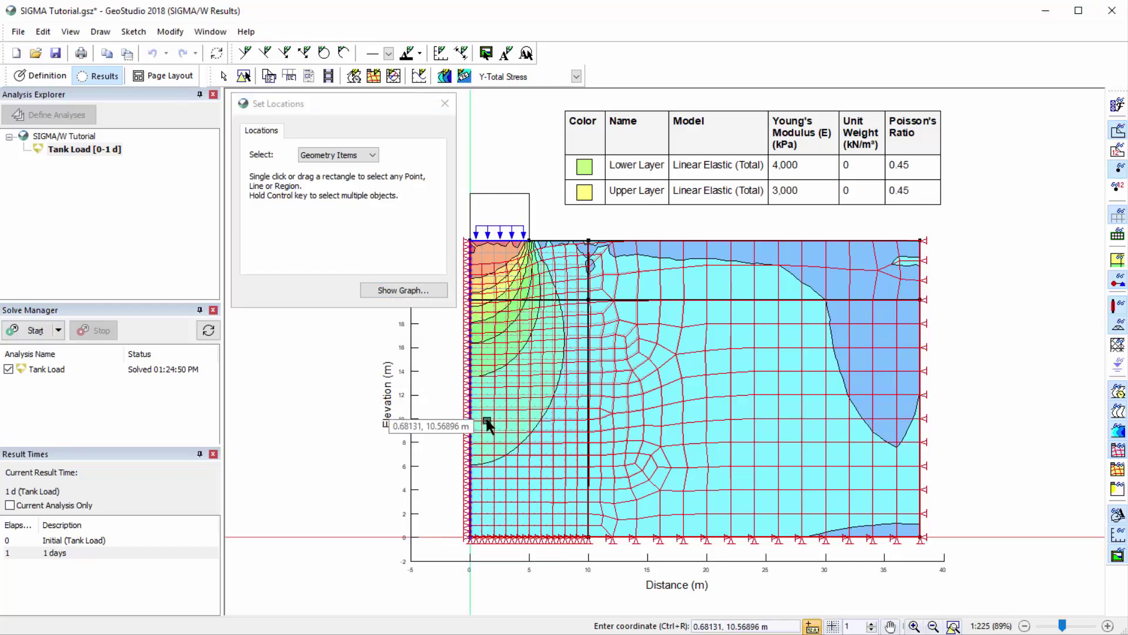
pyautogui.click(507, 431)
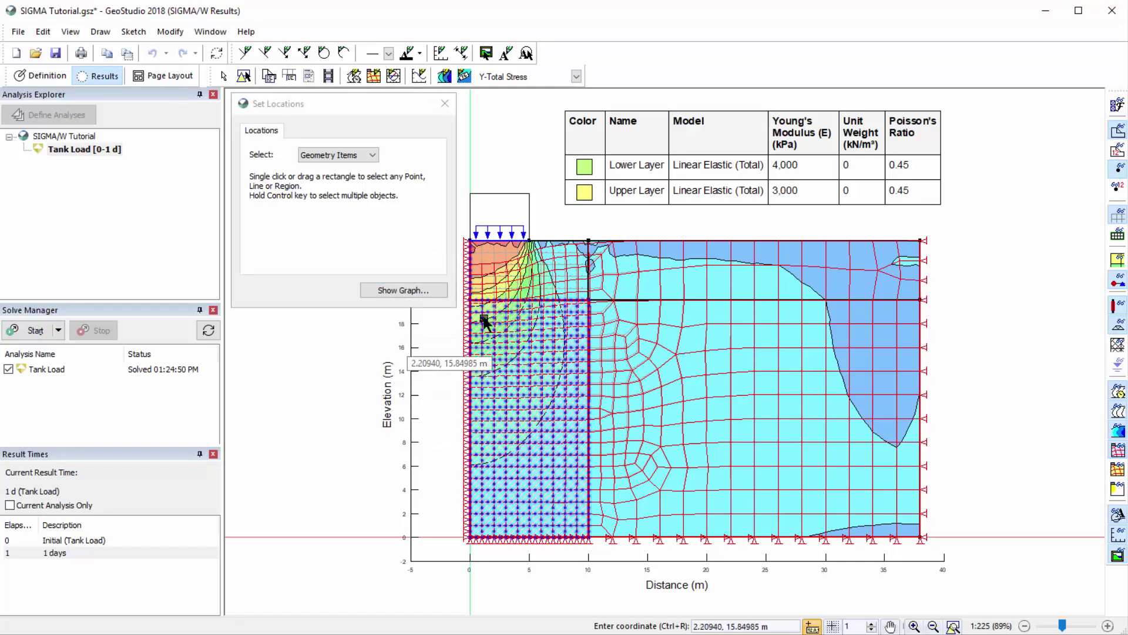
# Switch to Custom Locations and enclose the nodes along the mesh's left edge
pyautogui.click(352, 158)
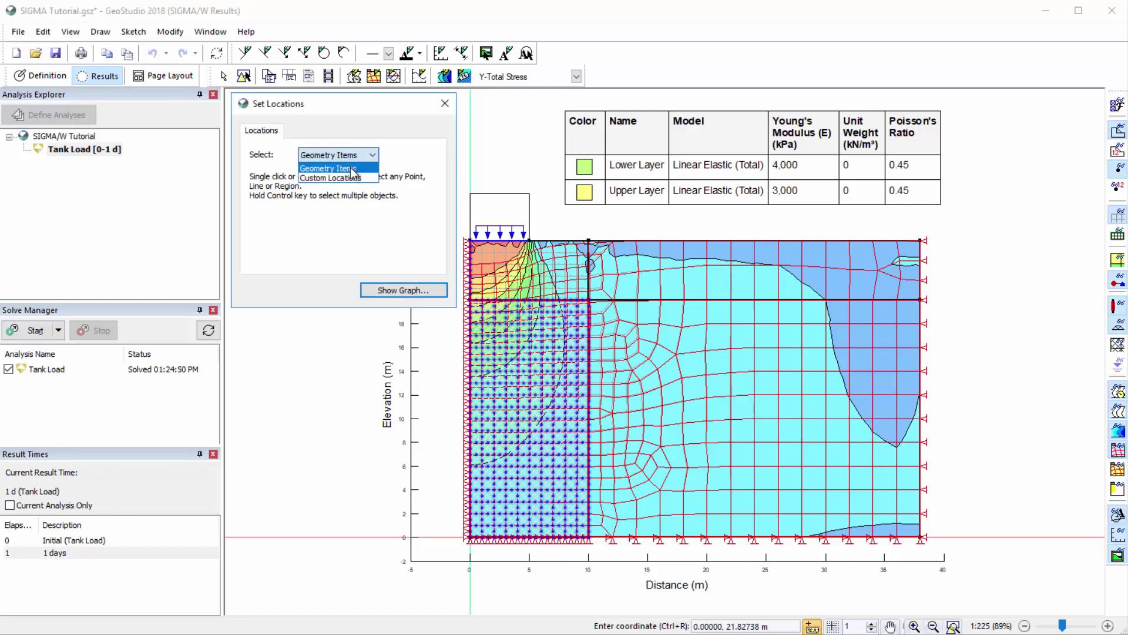
pyautogui.click(351, 177)
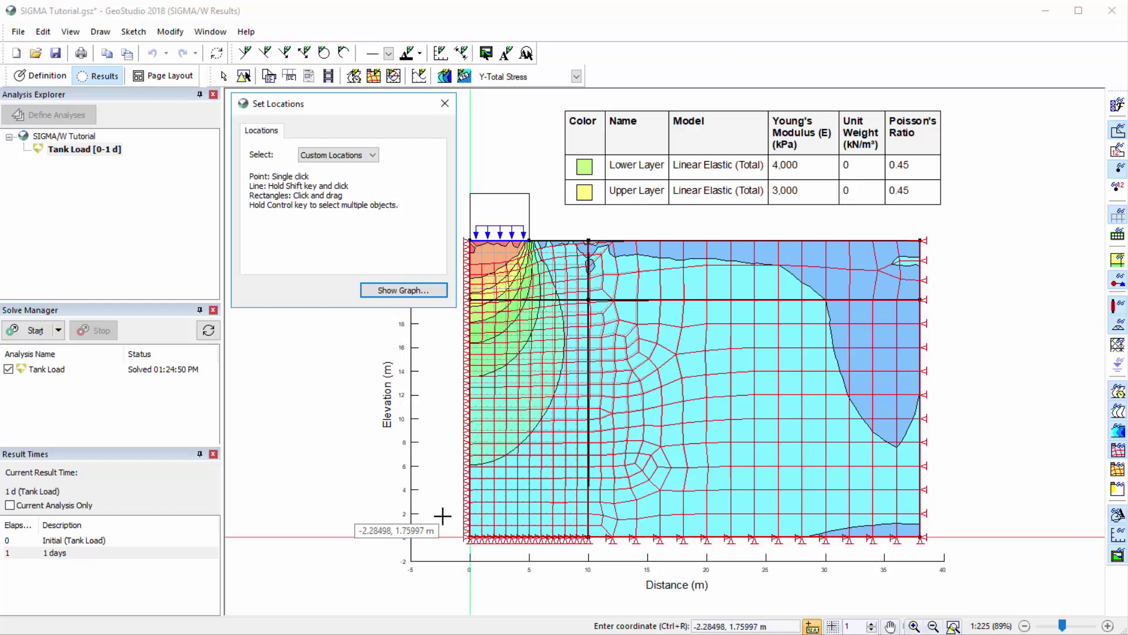
pyautogui.click(457, 540)
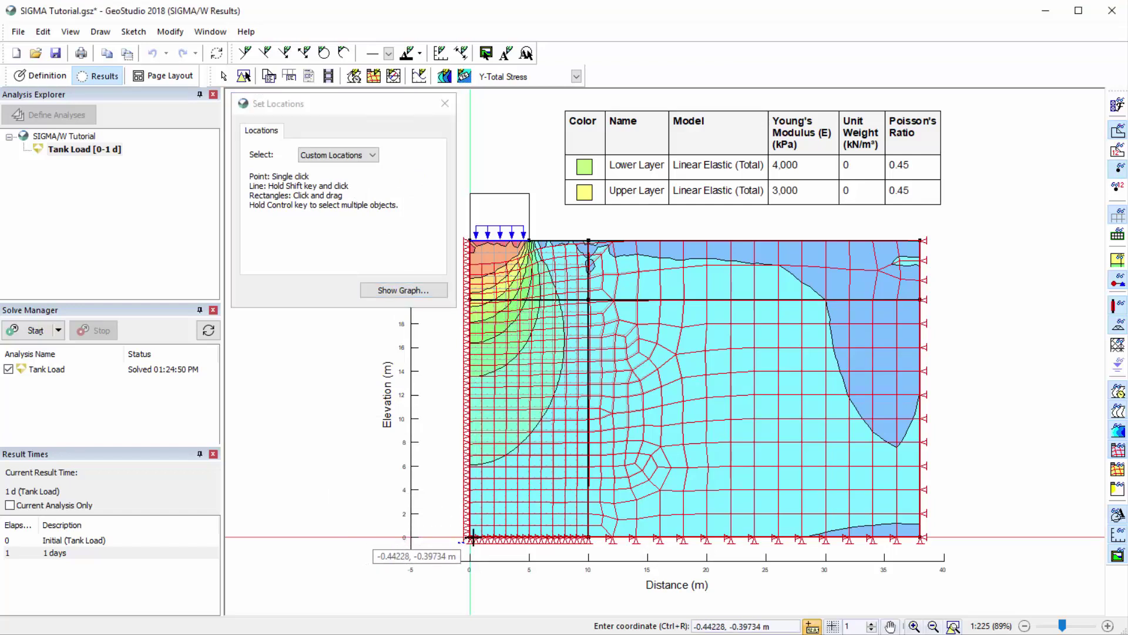
pyautogui.moveTo(472, 537); pyautogui.dragTo(474, 239)
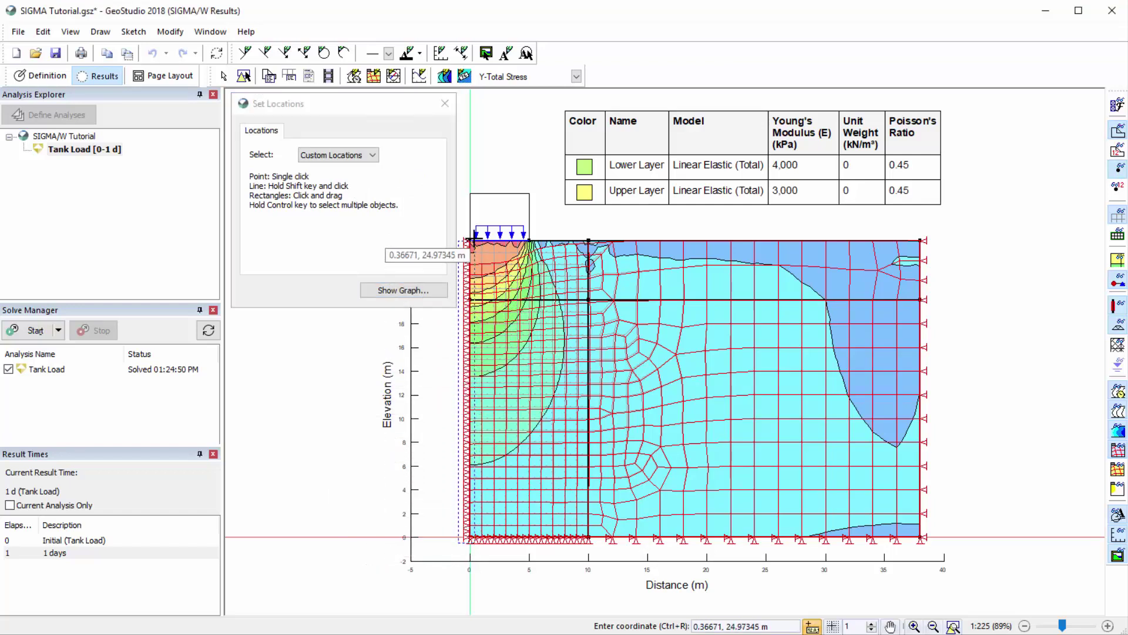
pyautogui.moveTo(473, 239); pyautogui.dragTo(477, 240)
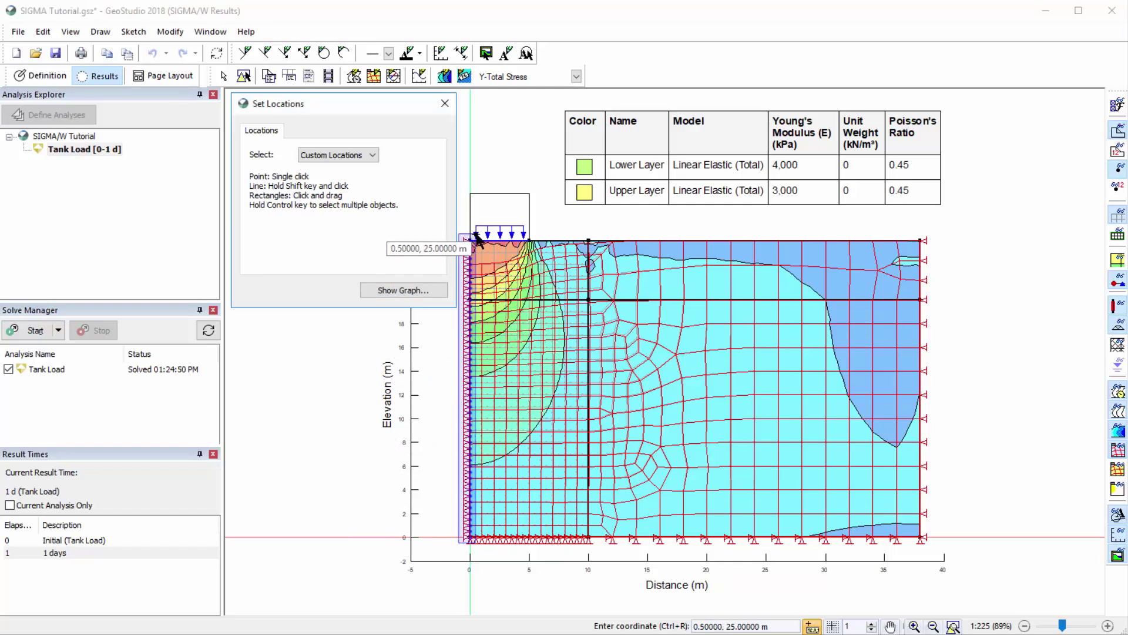
# Show the Vertical Displacement graph and tick Rotate 90 deg in Graph Options
pyautogui.click(417, 294)
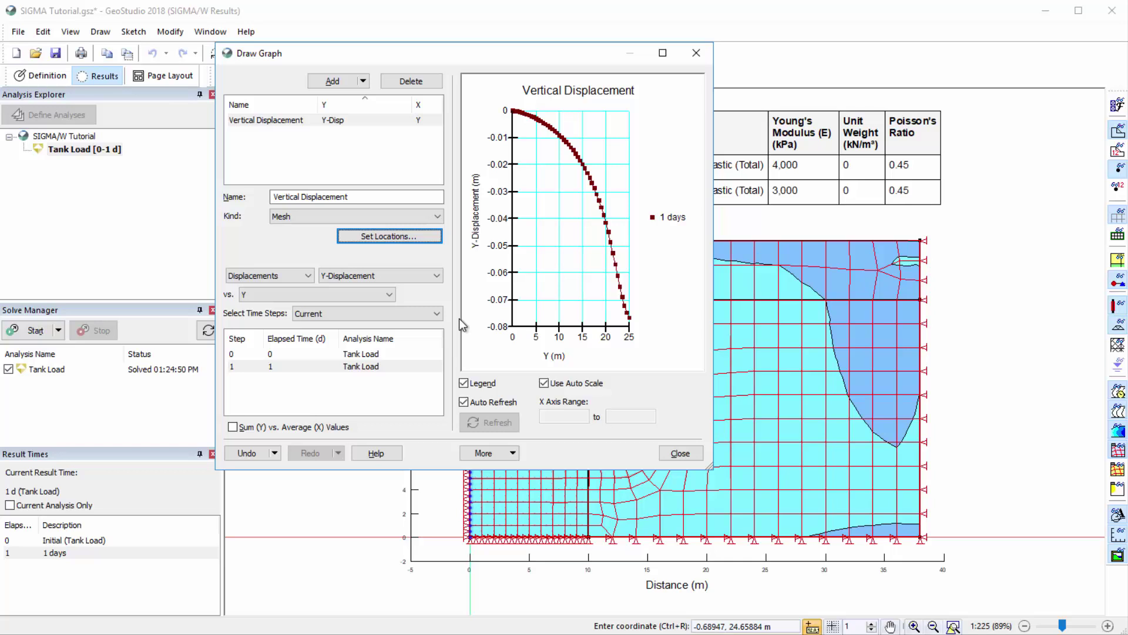
pyautogui.click(491, 448)
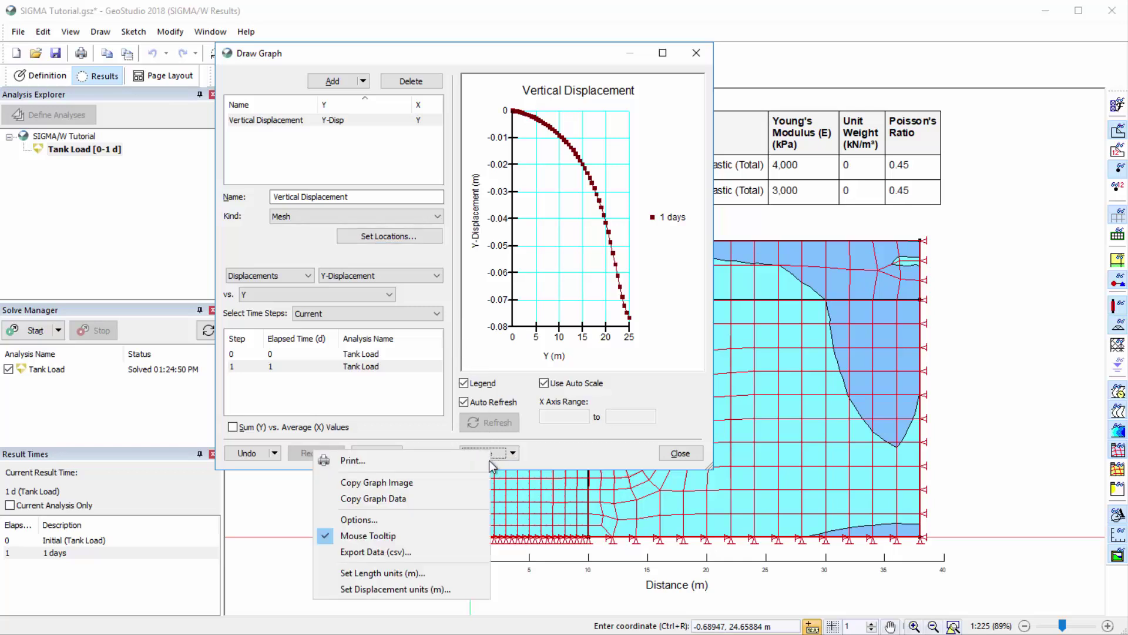
pyautogui.click(447, 520)
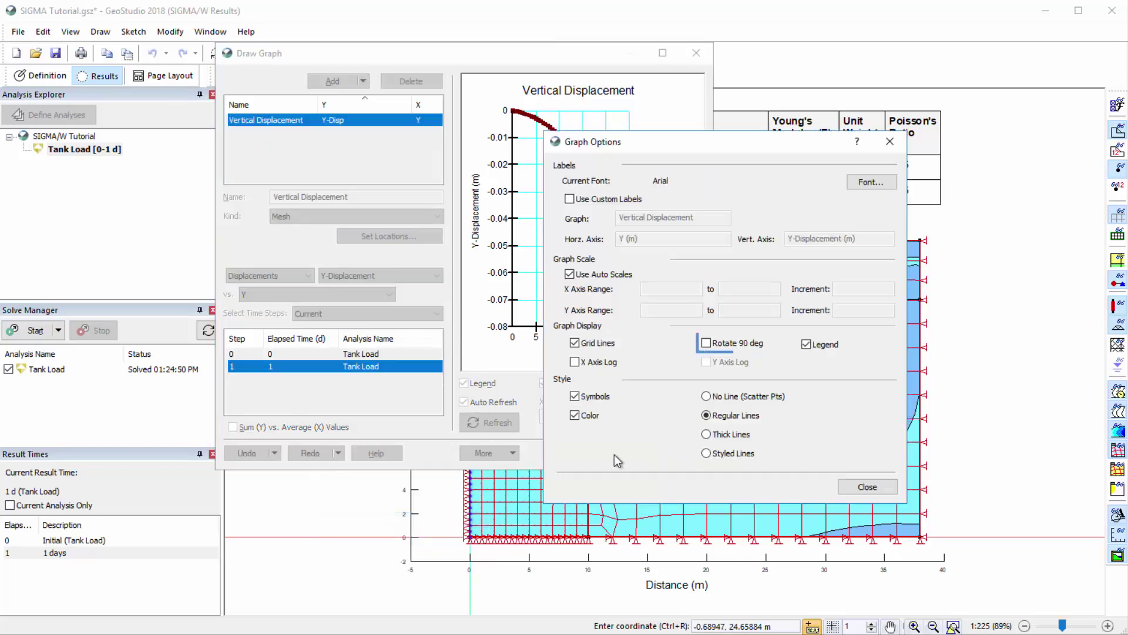
pyautogui.click(708, 344)
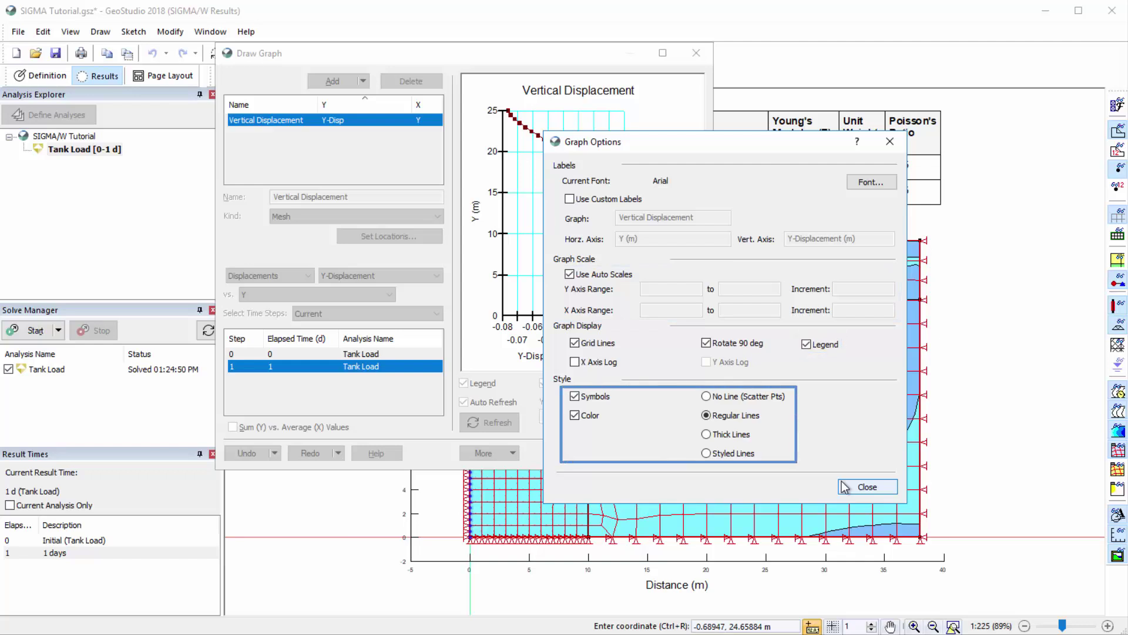
# Close Graph Options, review the extra graph actions, and close the graph window
pyautogui.click(845, 488)
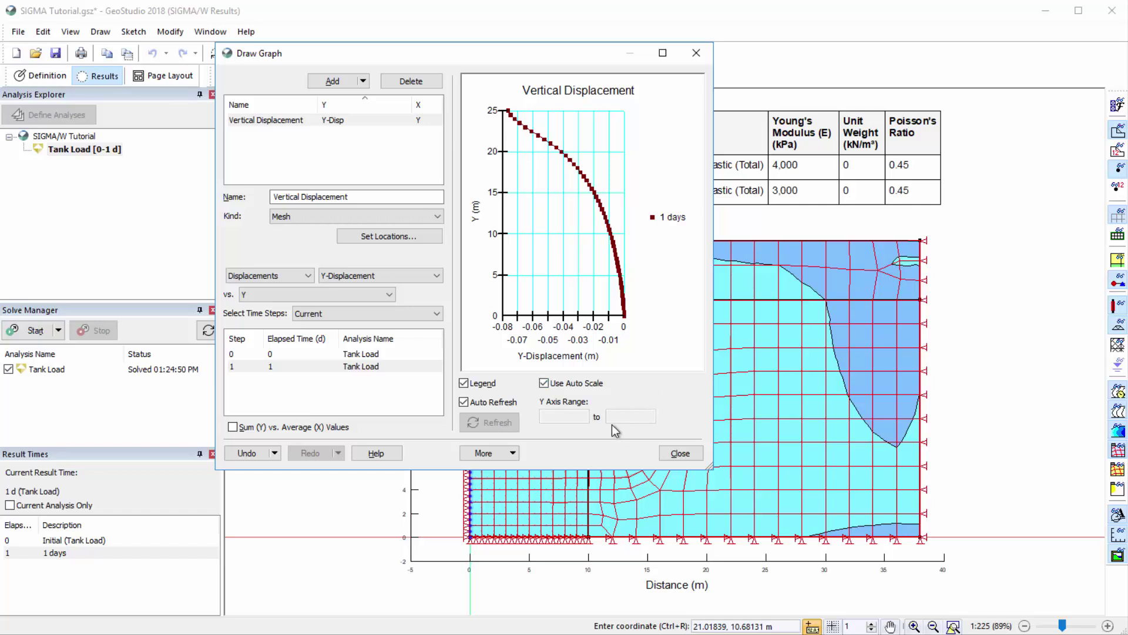
pyautogui.click(507, 453)
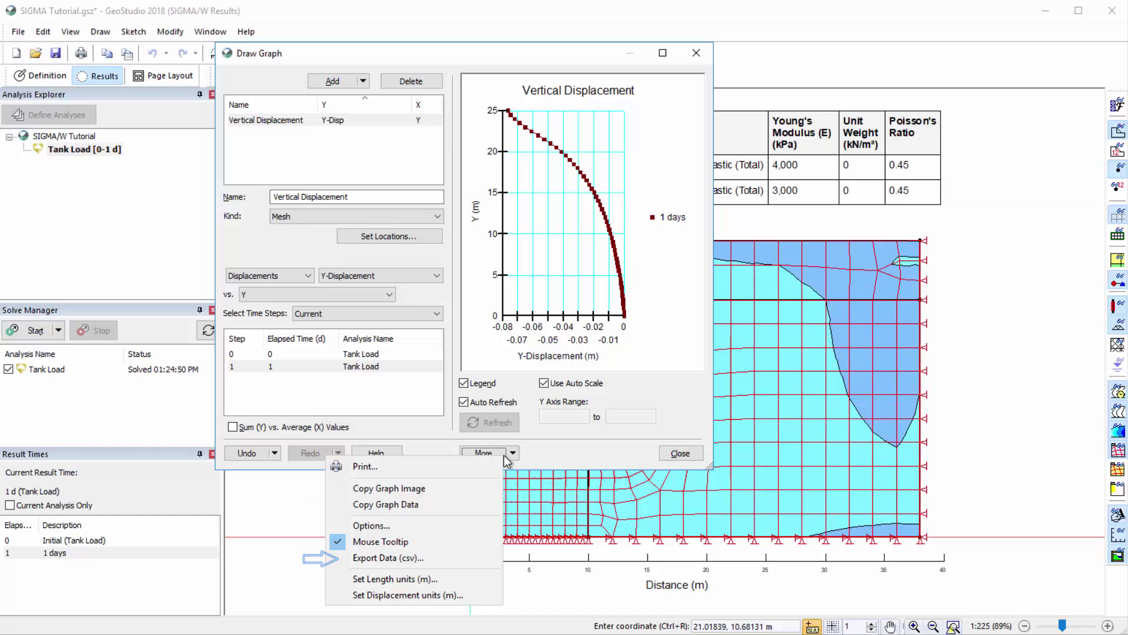
pyautogui.click(679, 452)
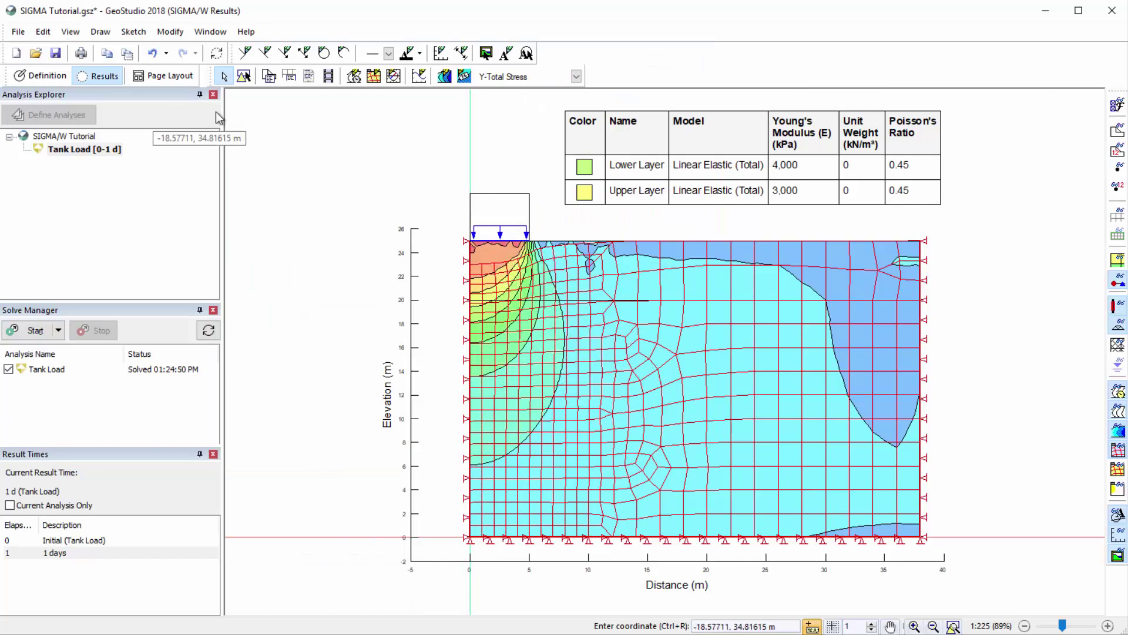
pyautogui.click(71, 33)
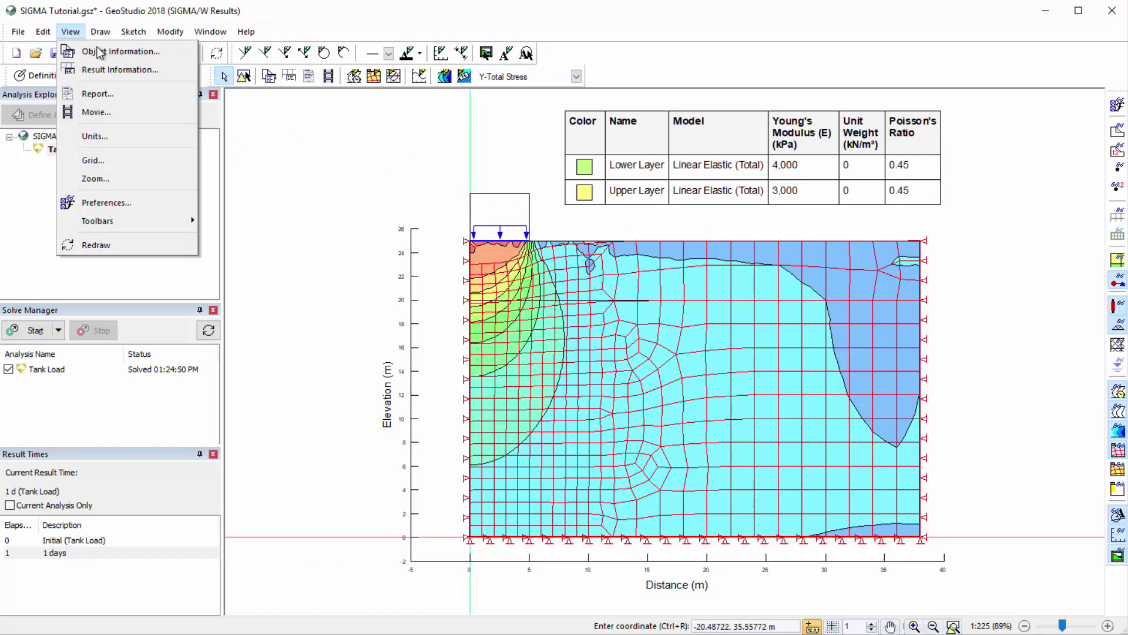
pyautogui.click(125, 53)
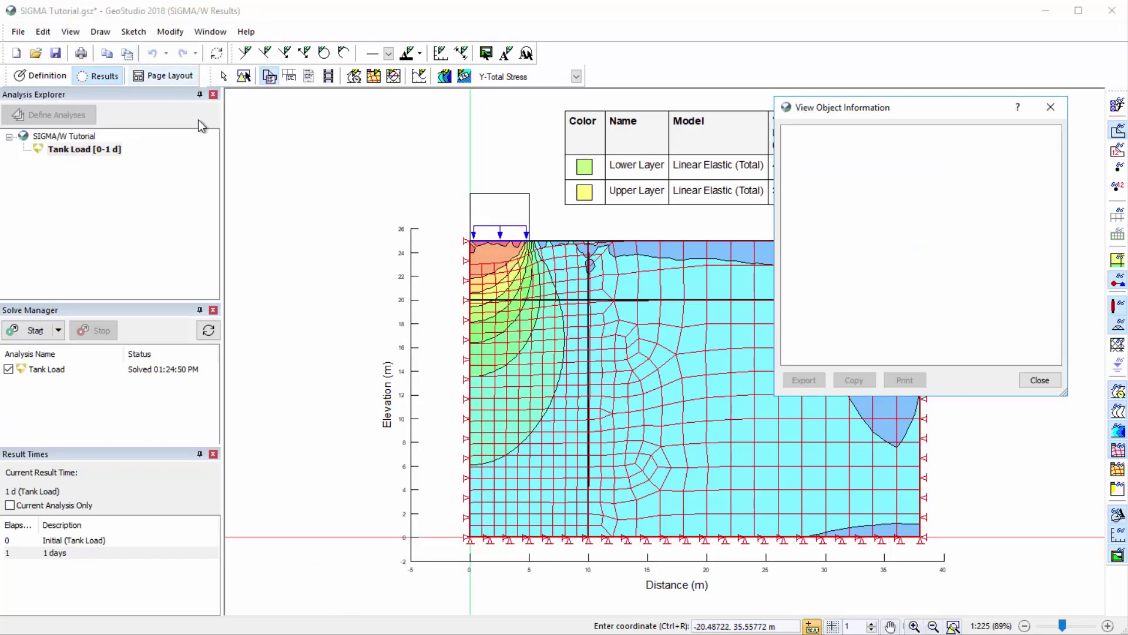
pyautogui.click(471, 311)
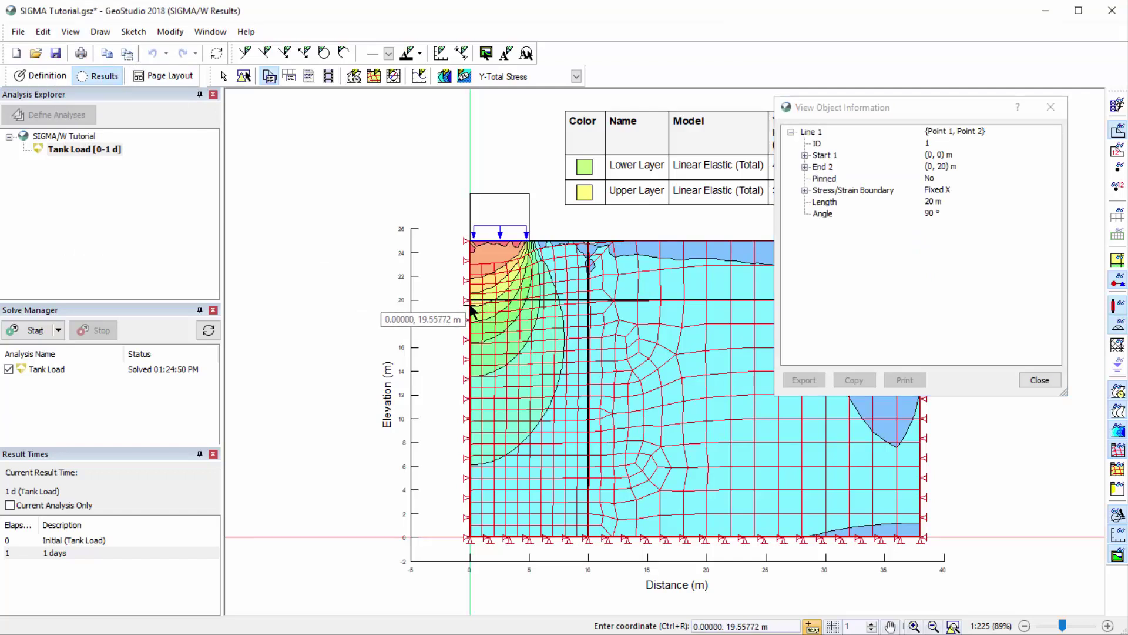
pyautogui.click(529, 371)
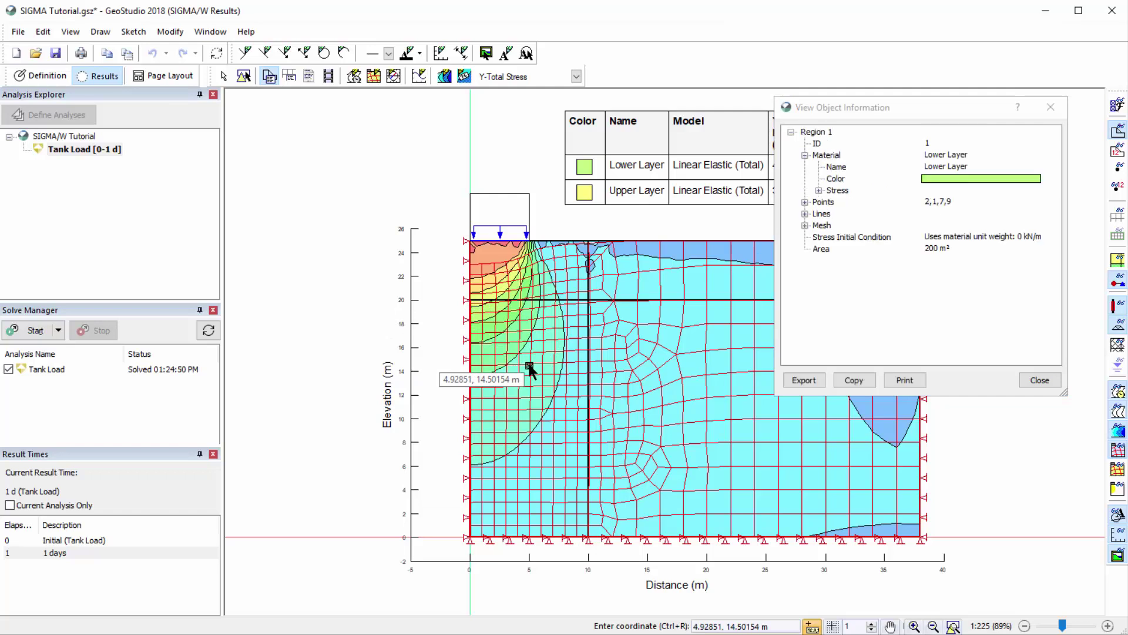
pyautogui.click(1040, 380)
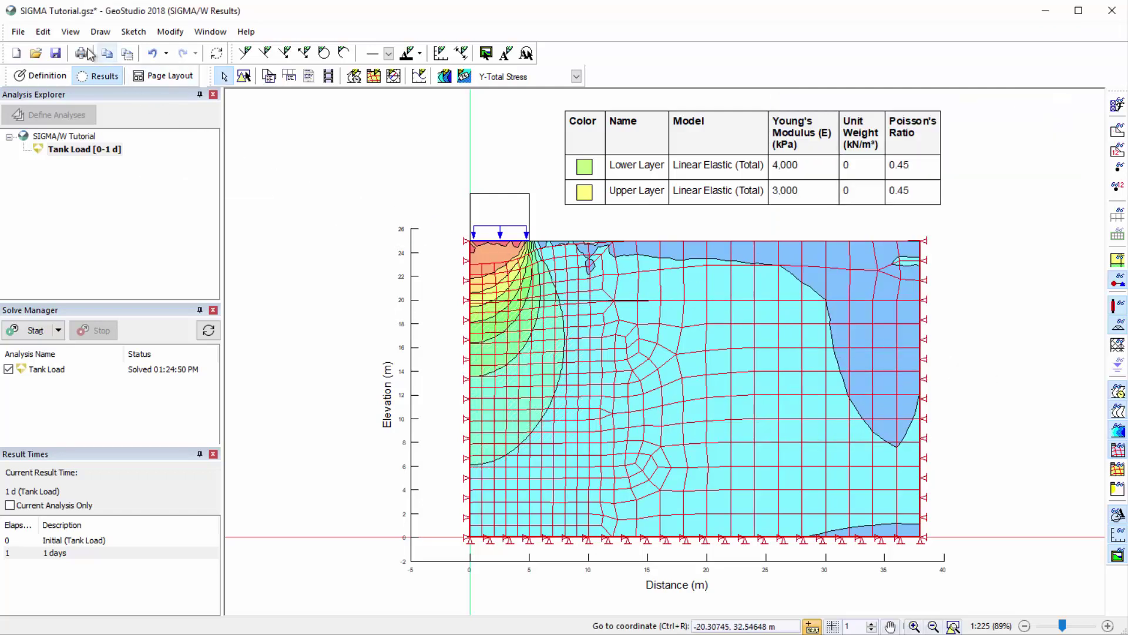
# Inspect Result Information for node 704 at (2, 16.5), keeping All data categories
pyautogui.click(70, 30)
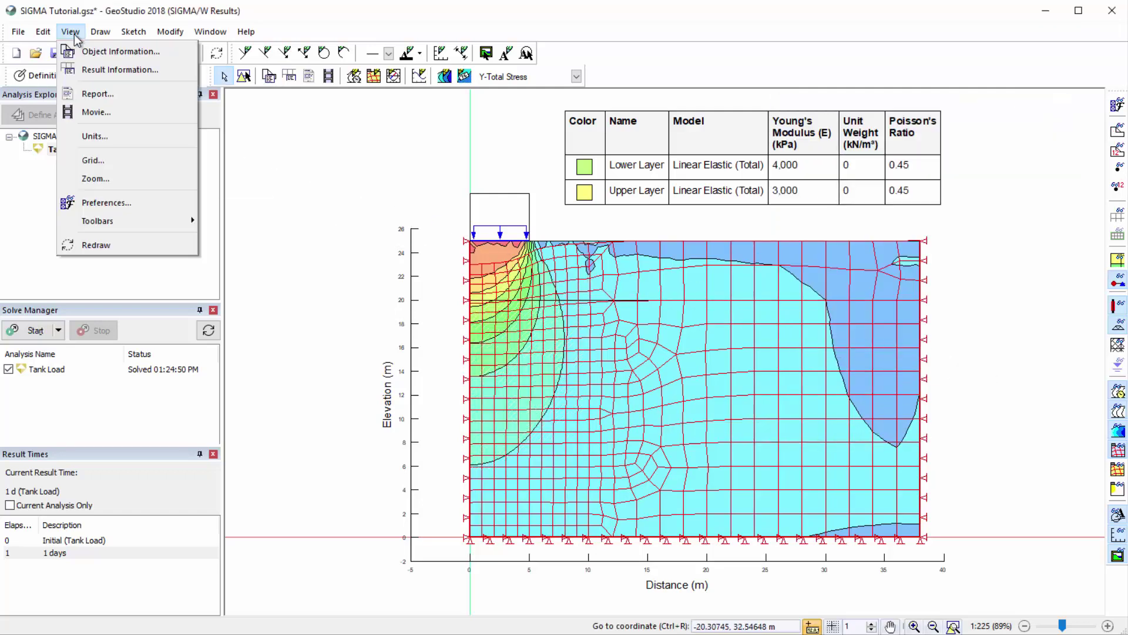
pyautogui.click(143, 69)
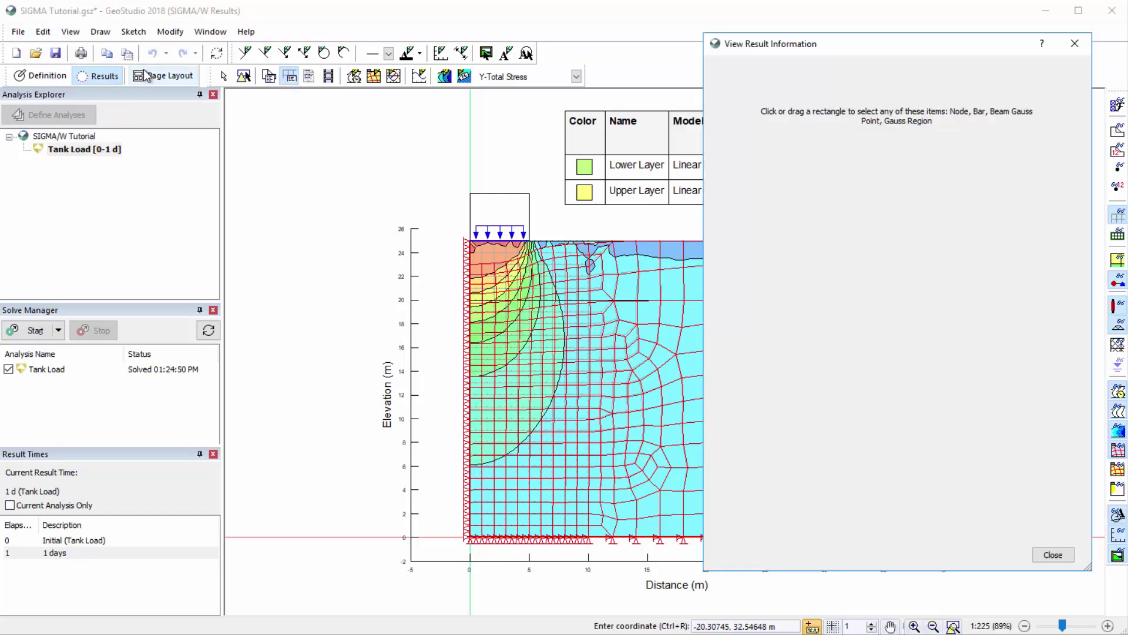
pyautogui.click(494, 347)
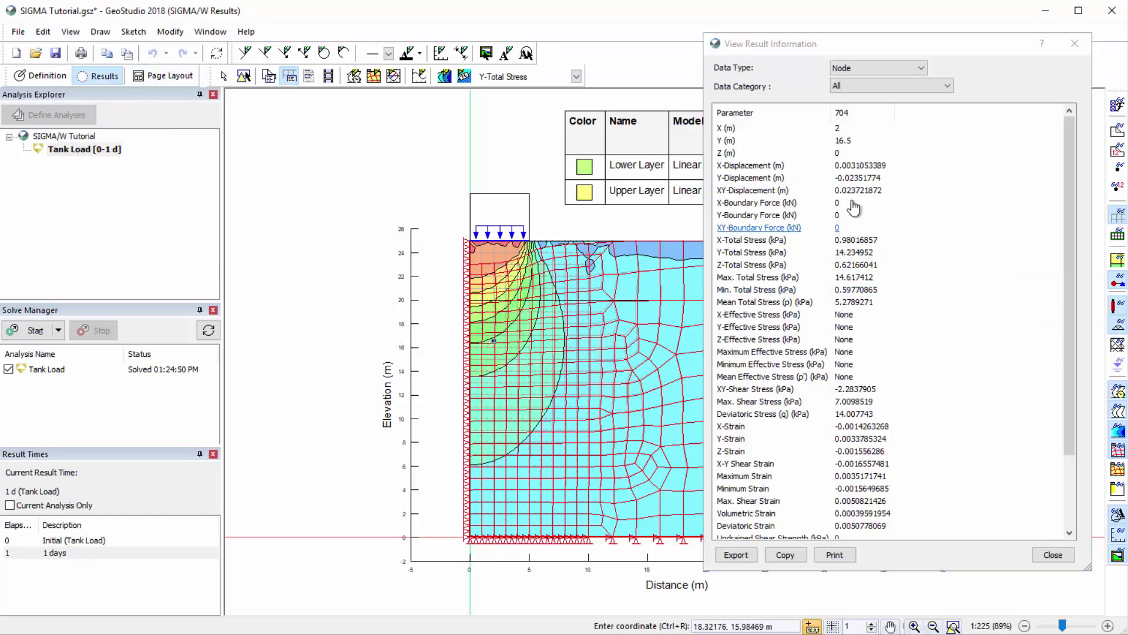
pyautogui.click(869, 87)
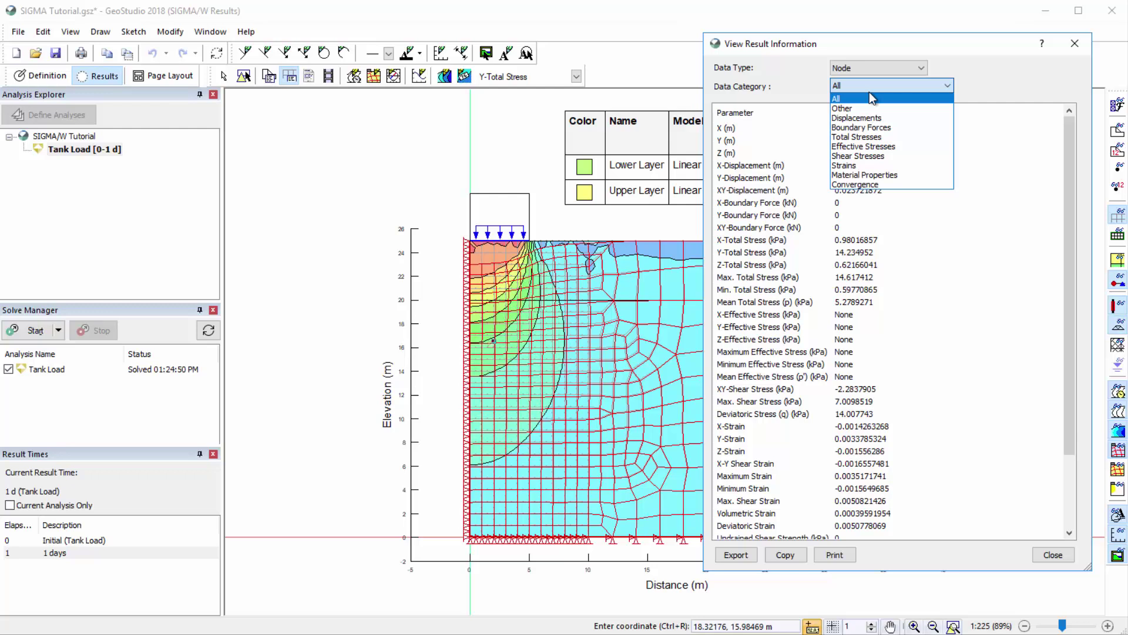
pyautogui.click(869, 93)
# Close Result Information, save the Tank Load report as HTML, and close the browser
pyautogui.click(1049, 554)
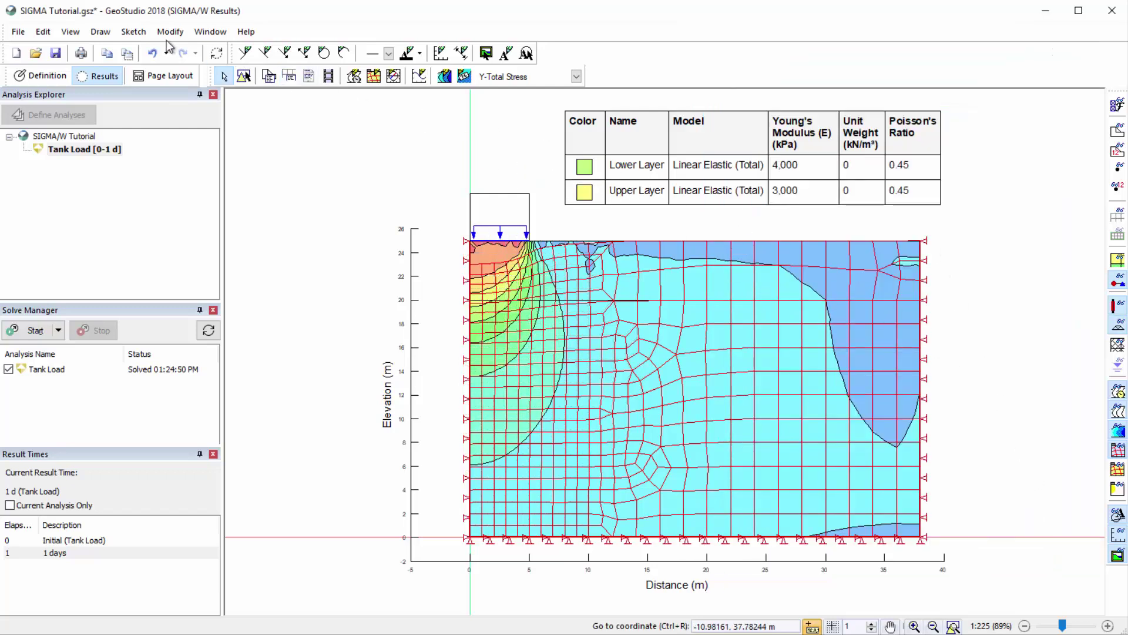
pyautogui.click(69, 31)
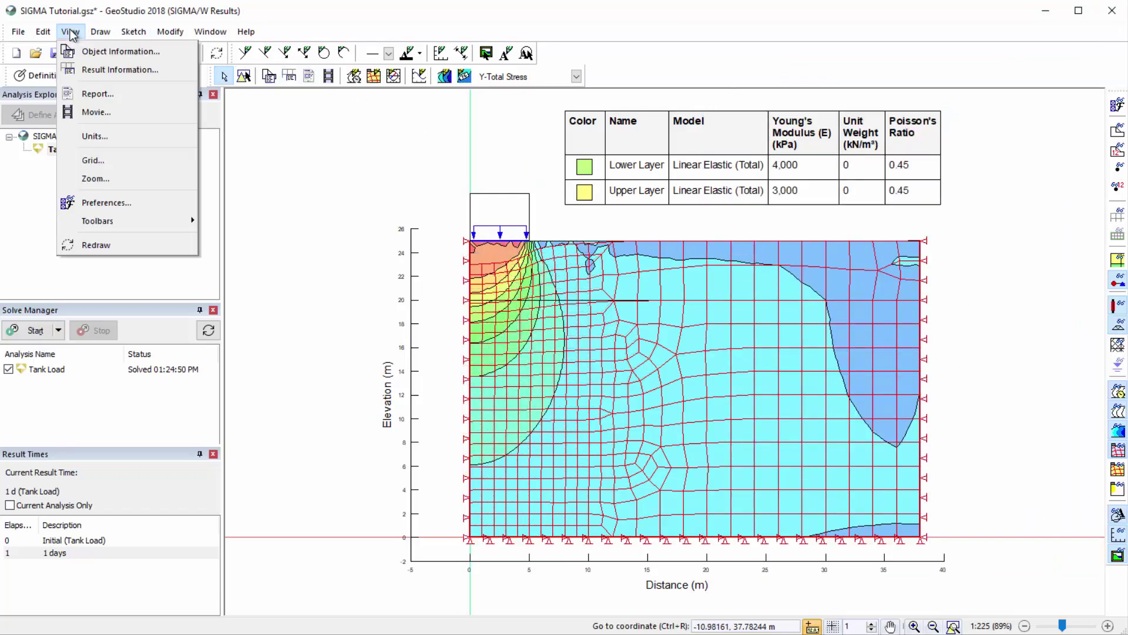
pyautogui.click(114, 93)
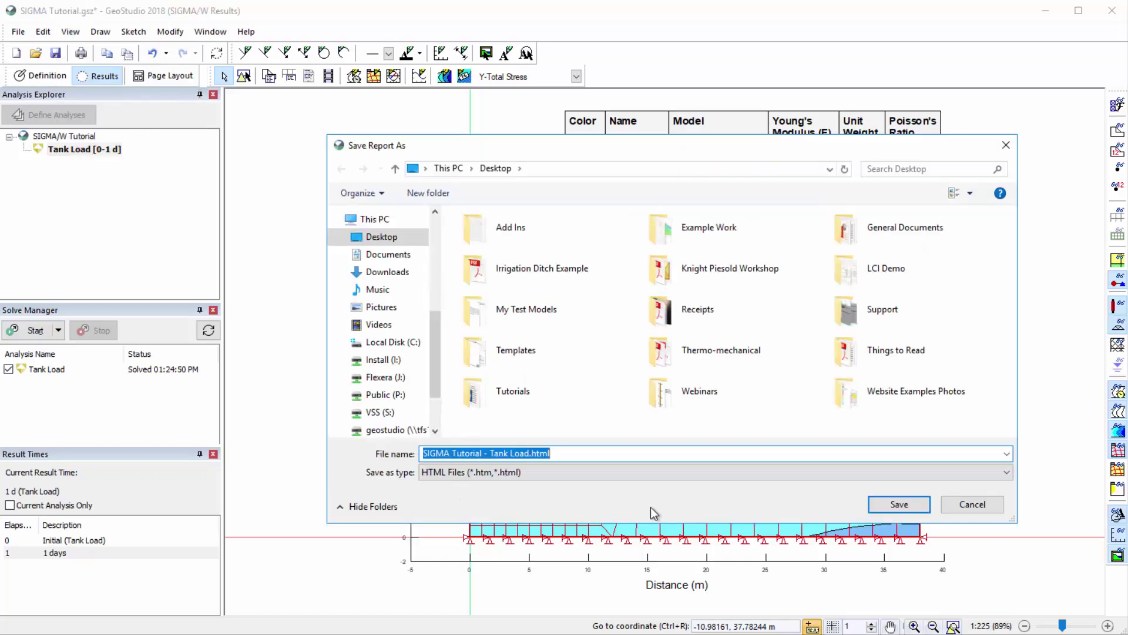
pyautogui.click(889, 510)
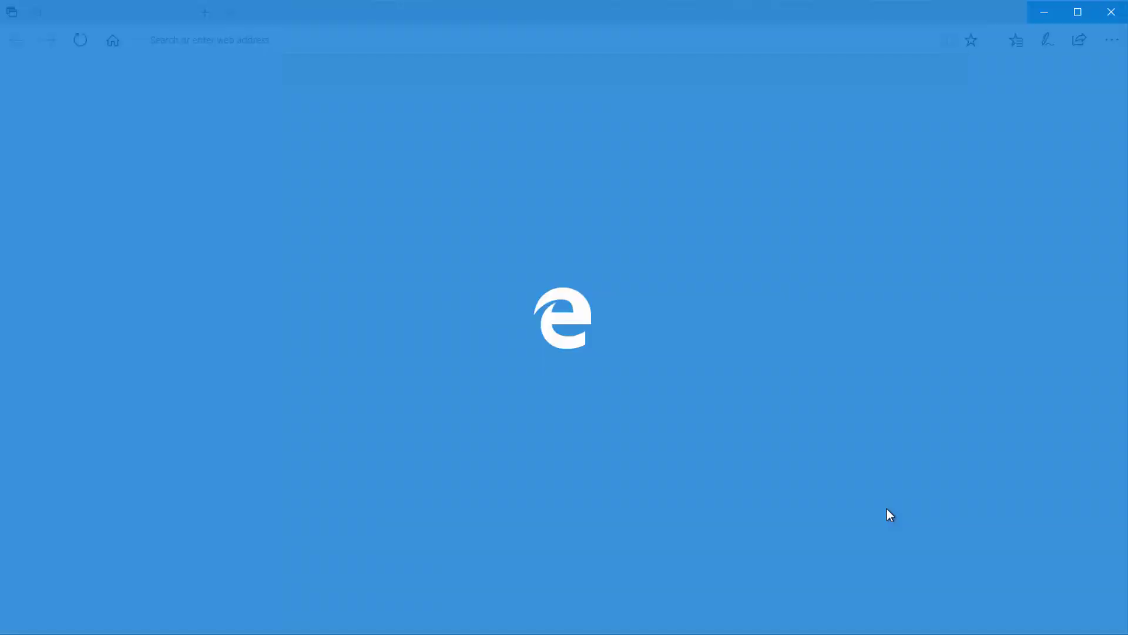
pyautogui.scroll(-1, 889, 515)
pyautogui.scroll(-3, 889, 515)
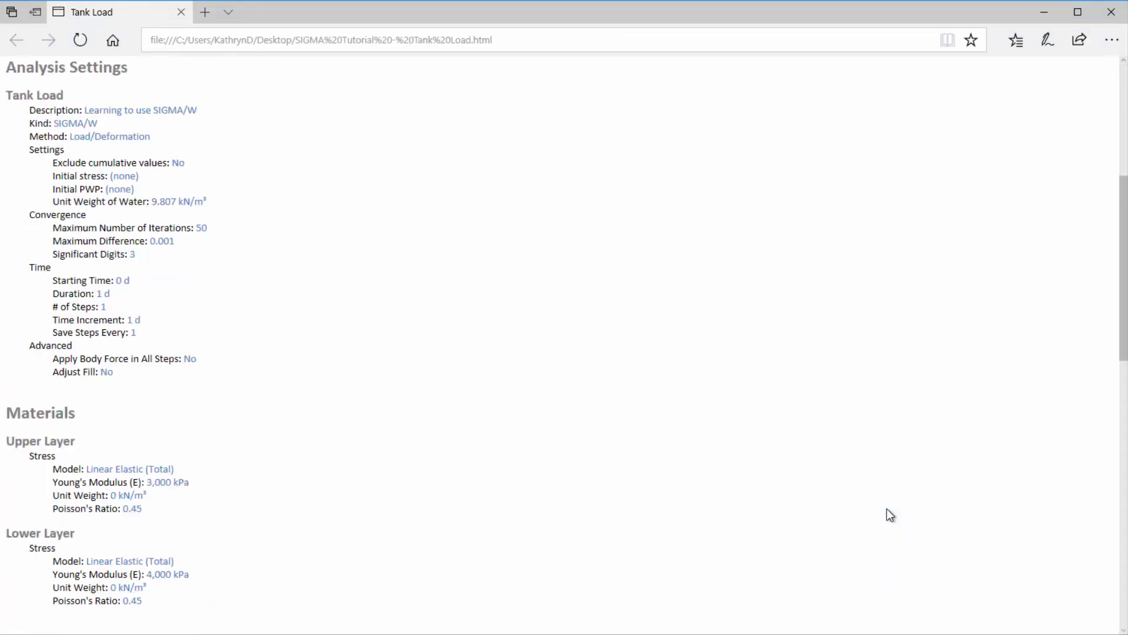
pyautogui.scroll(-3, 888, 516)
pyautogui.scroll(-2, 875, 515)
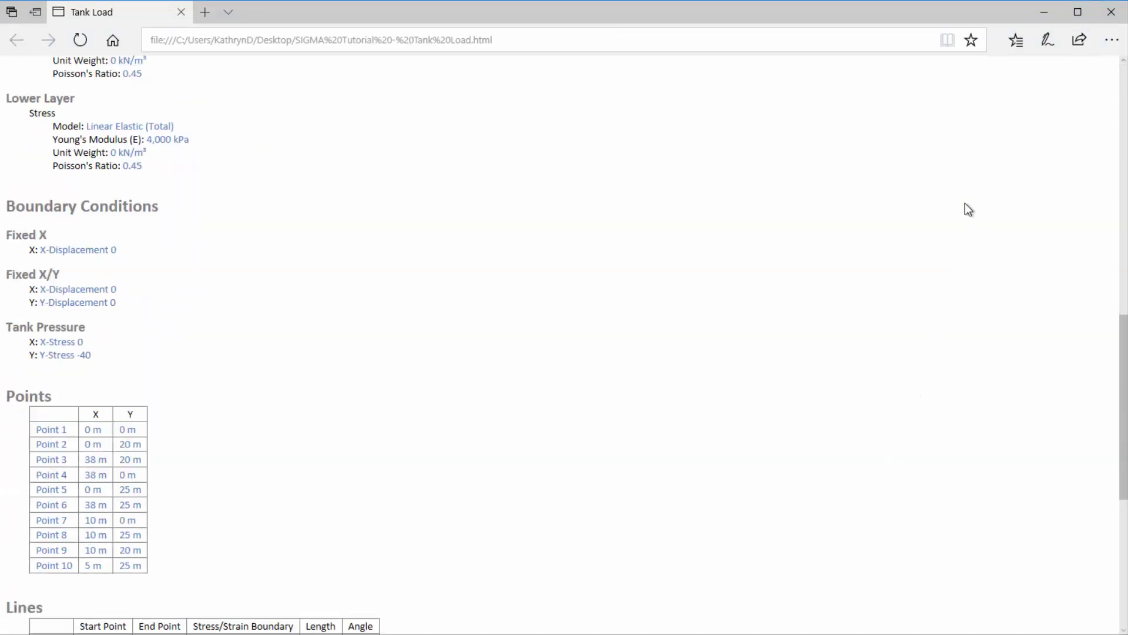
pyautogui.click(1112, 14)
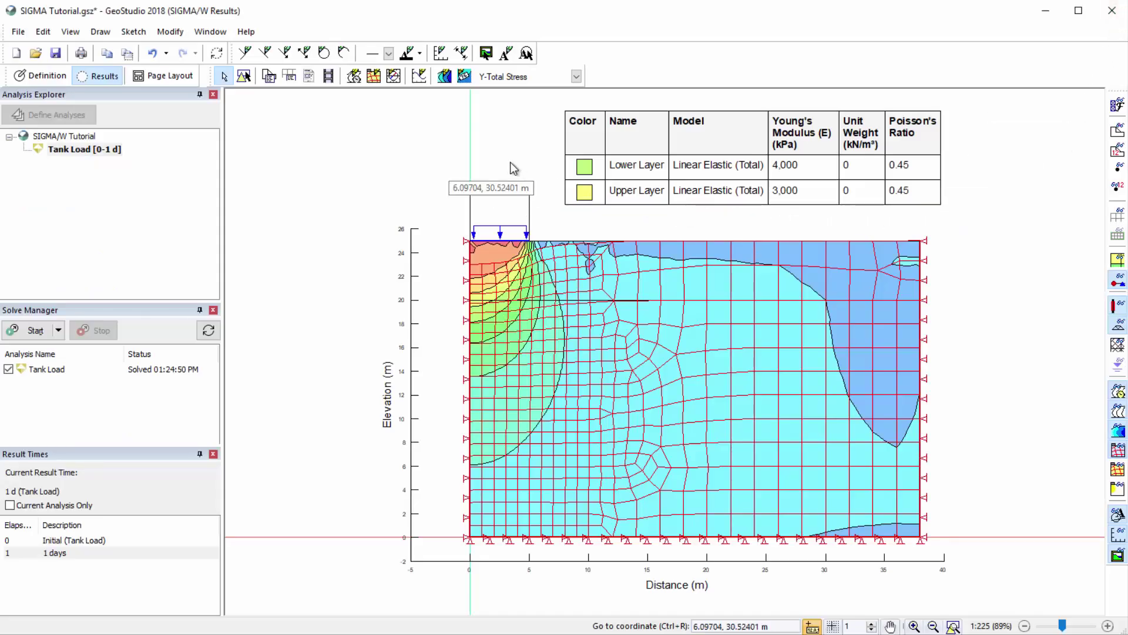
pyautogui.click(444, 77)
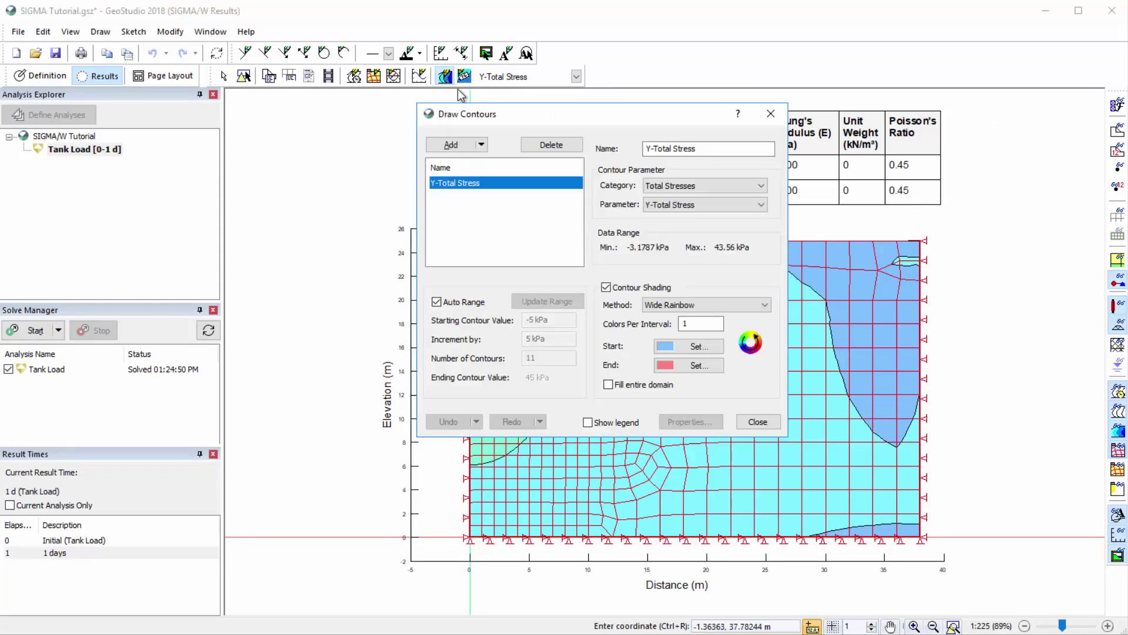
pyautogui.click(739, 114)
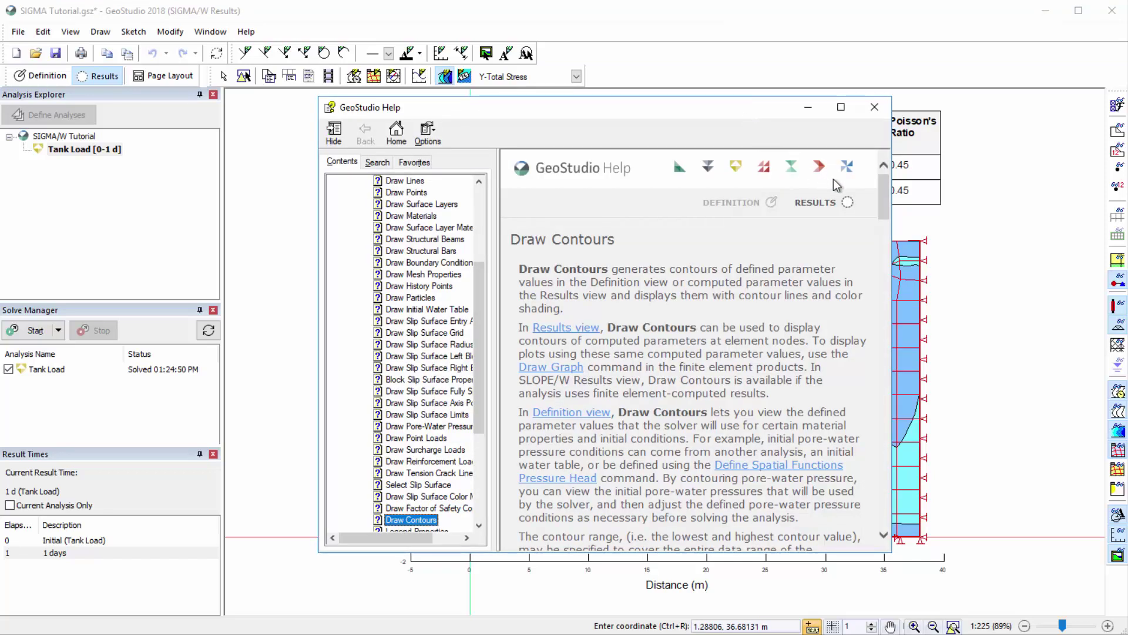
pyautogui.moveTo(885, 194); pyautogui.dragTo(879, 357)
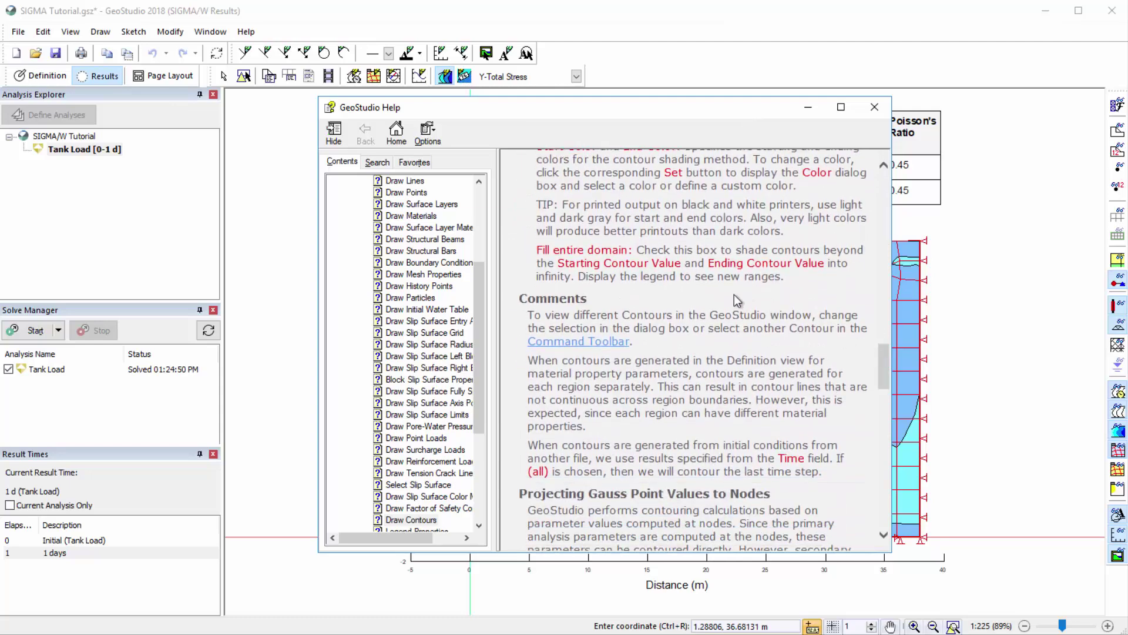
pyautogui.click(397, 134)
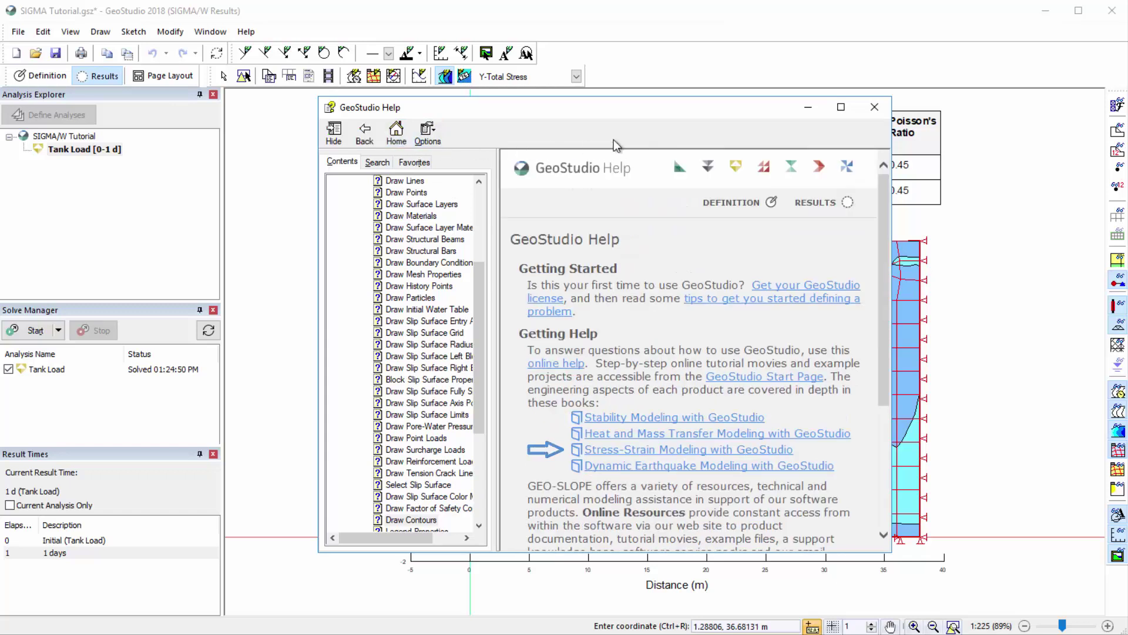
pyautogui.click(873, 107)
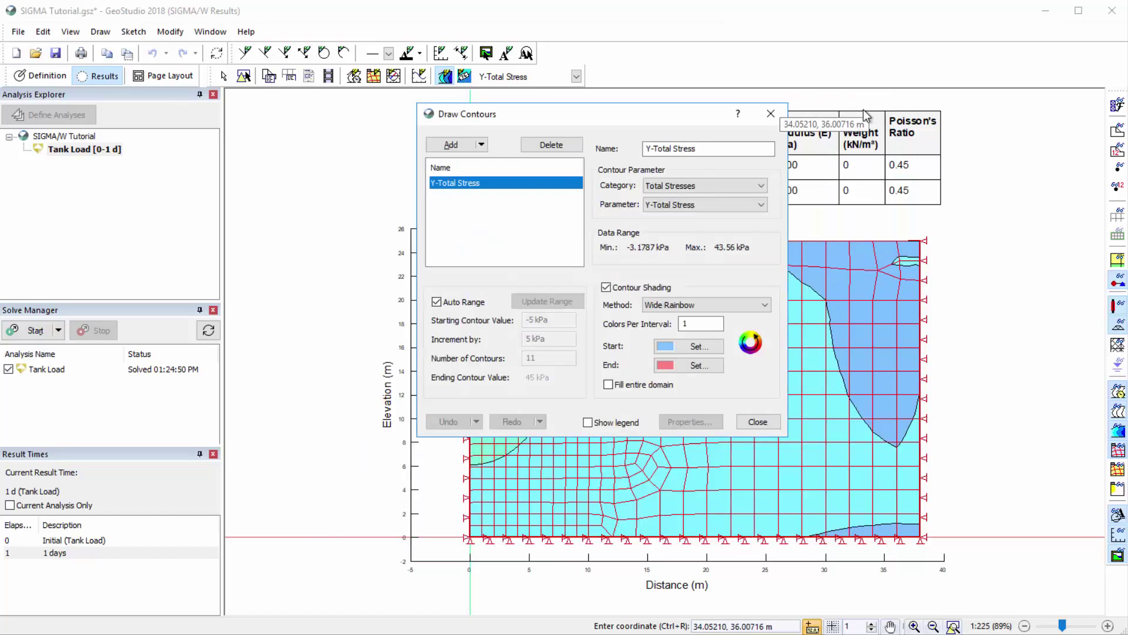
pyautogui.click(771, 114)
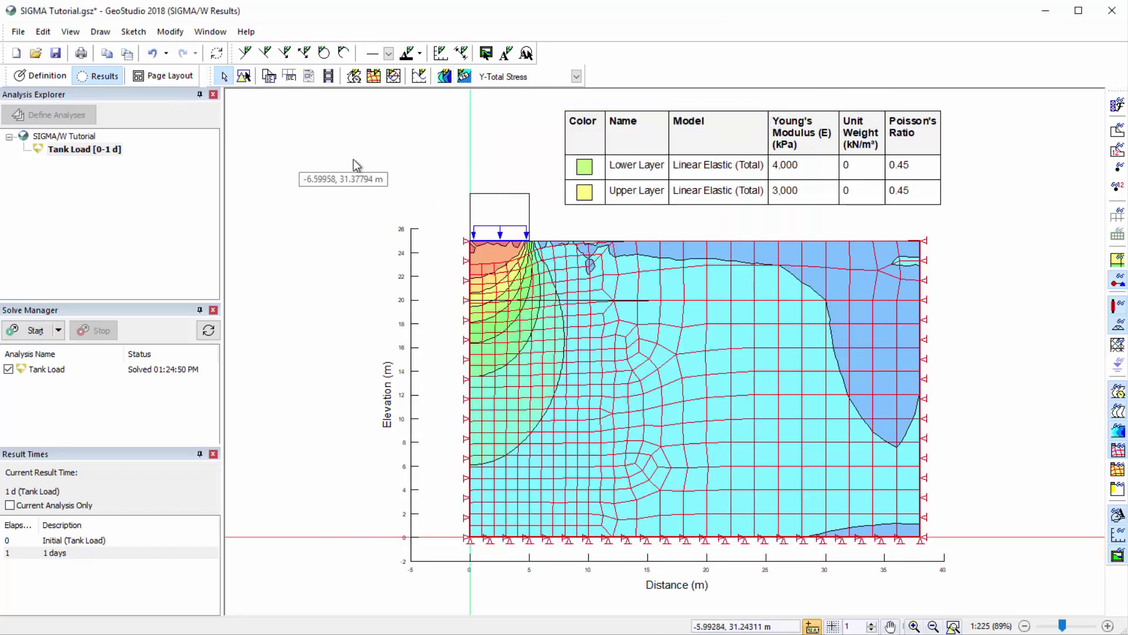
# Switch to the Page Layout view with the landscape Letter page and Tank Load title block
pyautogui.click(161, 79)
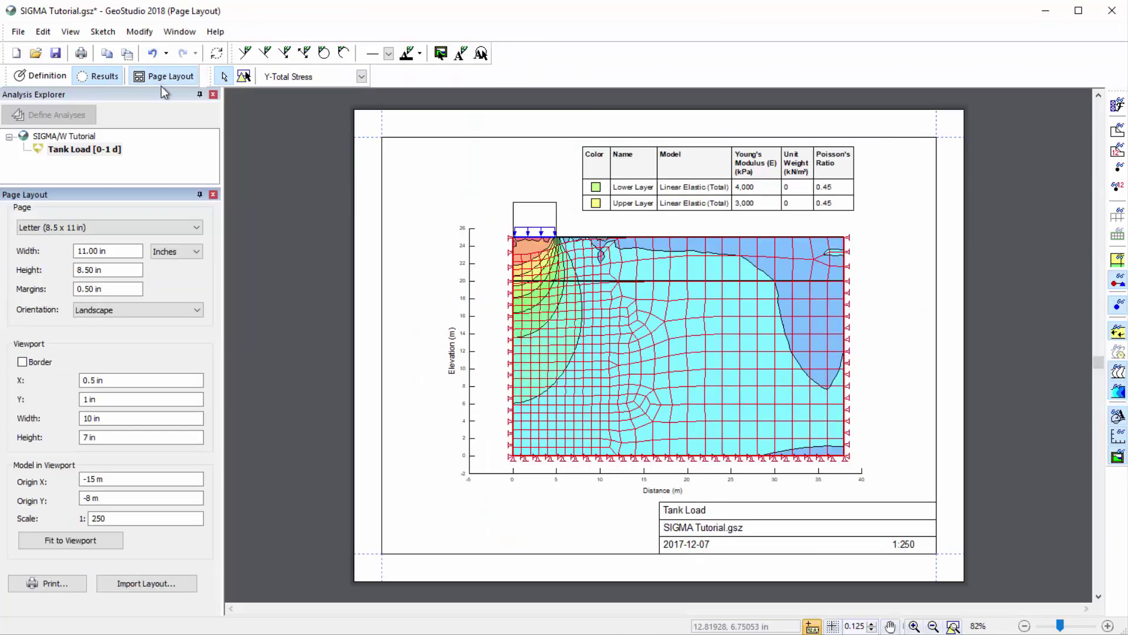